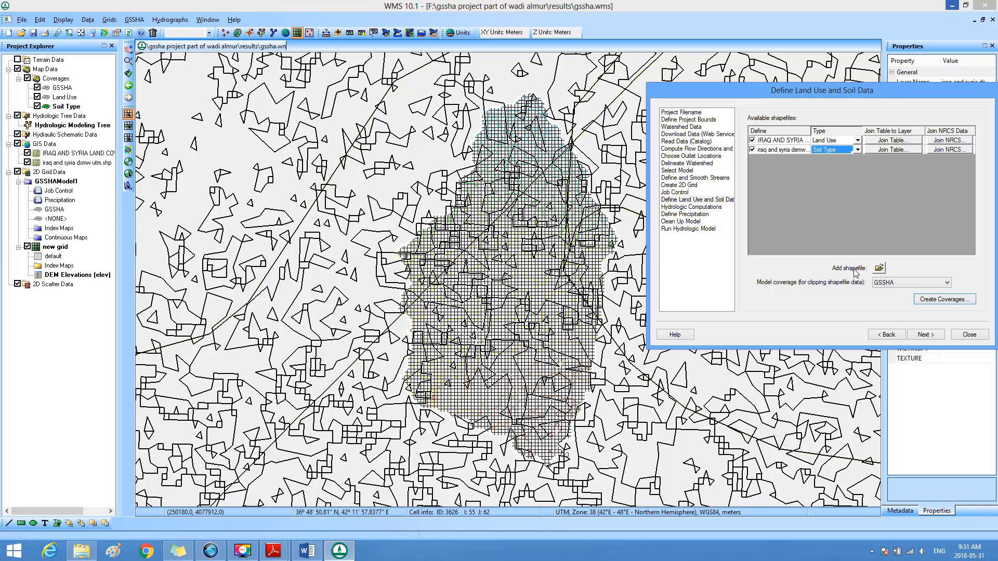
Step: Compute a grid index map named "land use" from the Land Use coverage's Id attribute
left_click(924, 335)
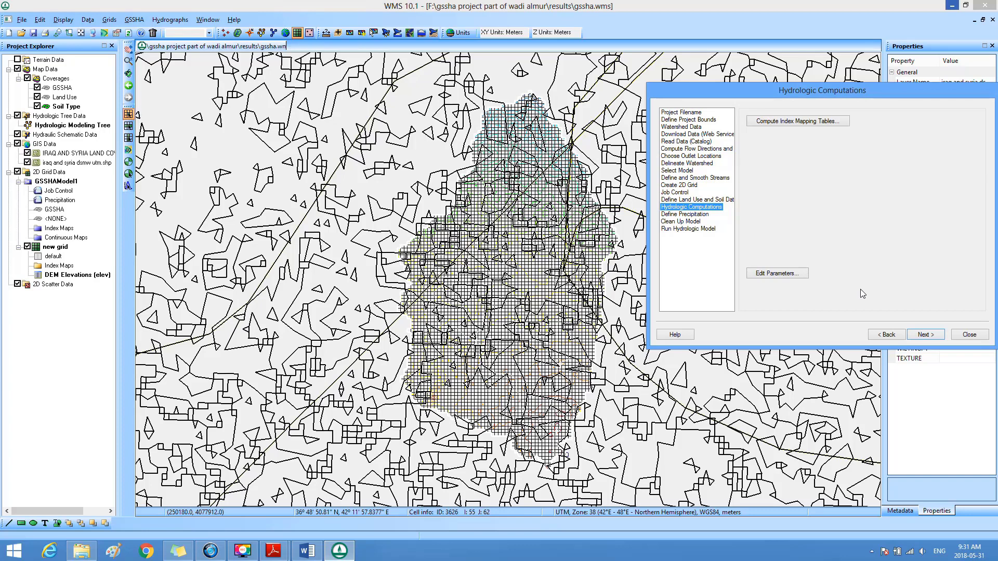
left_click(784, 123)
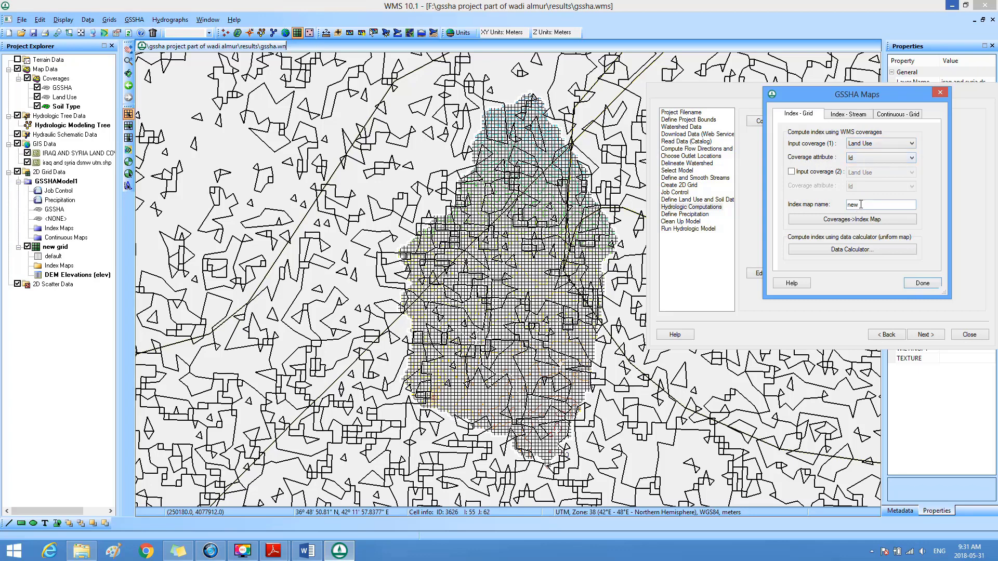
left_click_drag(862, 204, 842, 206)
type("land use")
left_click(854, 222)
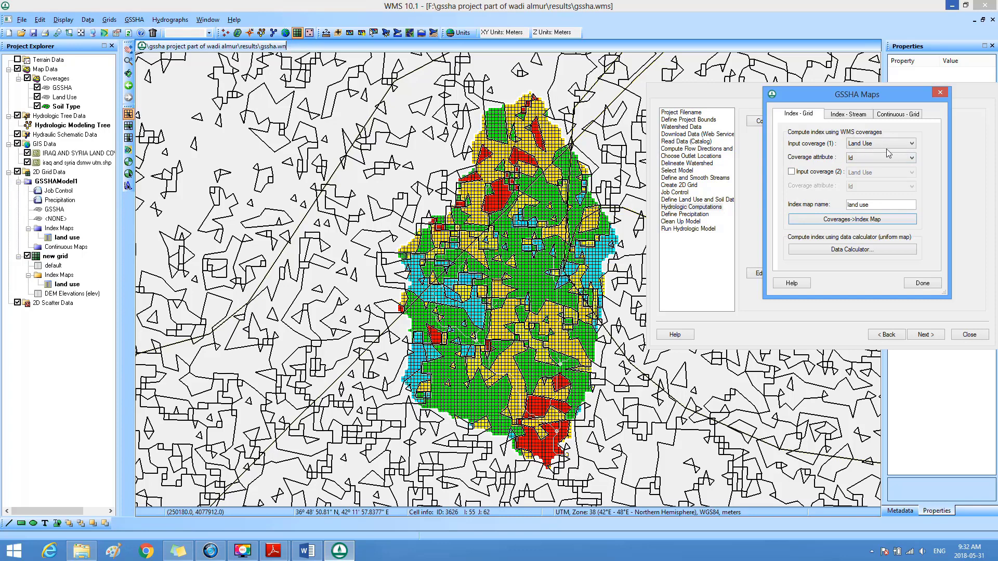
Step: Compute a grid index map named "soil type" from the Soil Type coverage's Texture attribute
left_click(912, 144)
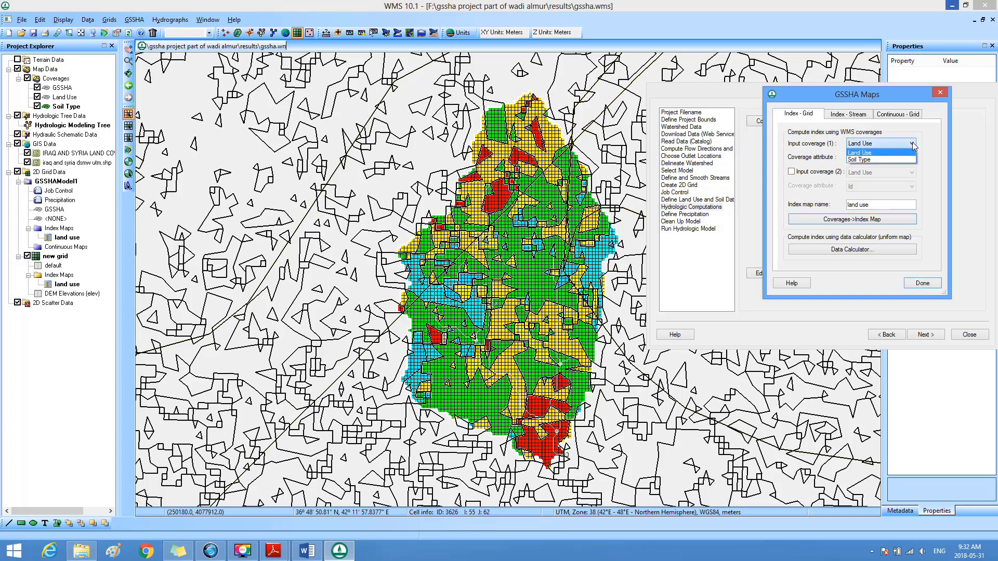
left_click(874, 161)
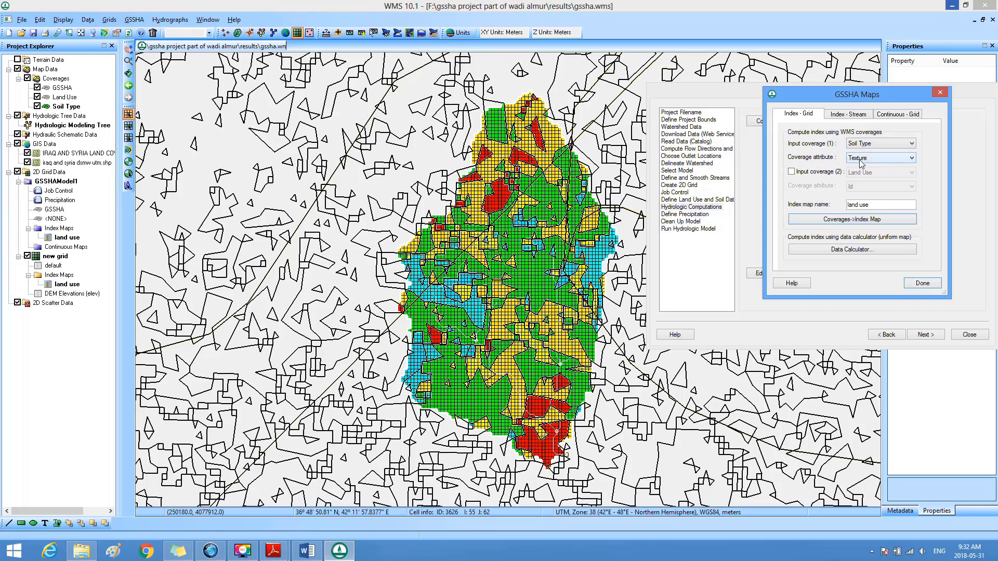
left_click_drag(869, 205, 844, 211)
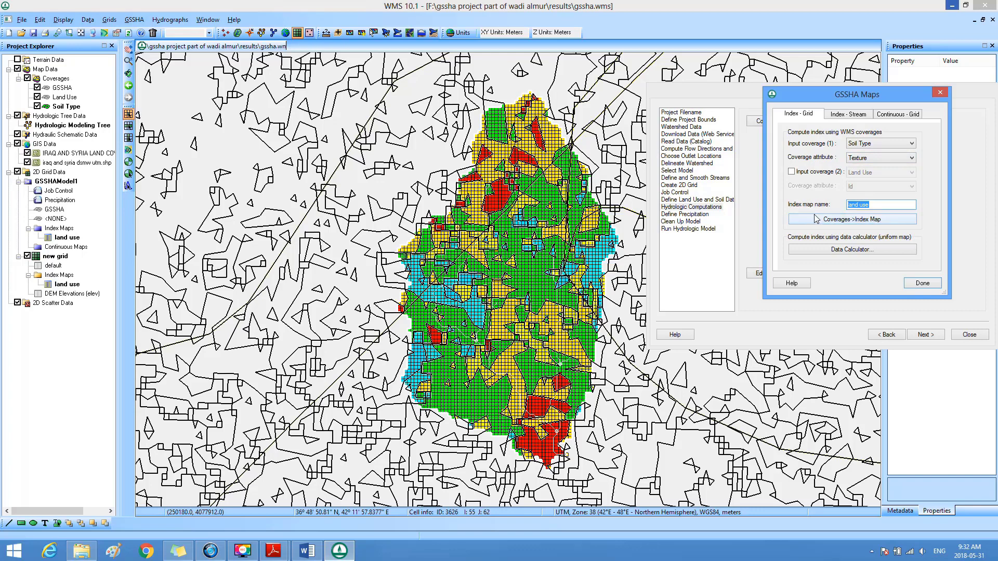
type("d")
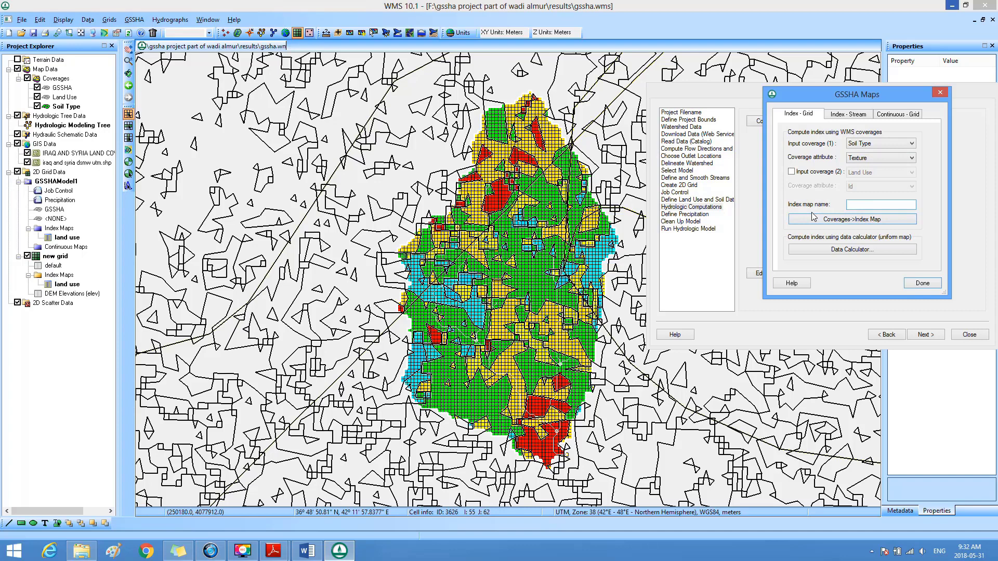
type("soi")
type("l y")
type("type")
left_click(843, 220)
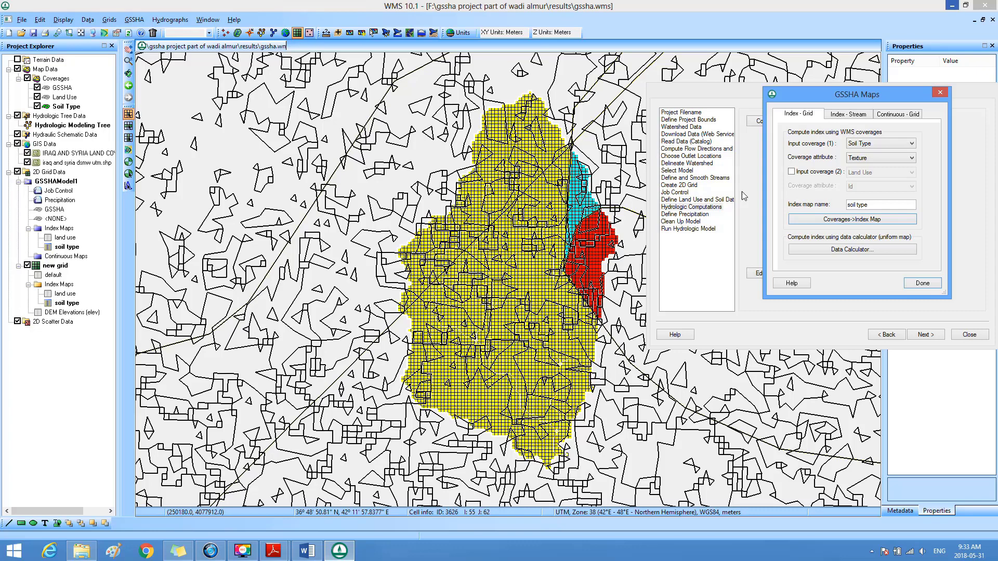
Step: Compute an index map named "combined" from Land Use Id as first coverage and Soil Type Texture as second, and finish the index mapping
left_click(792, 172)
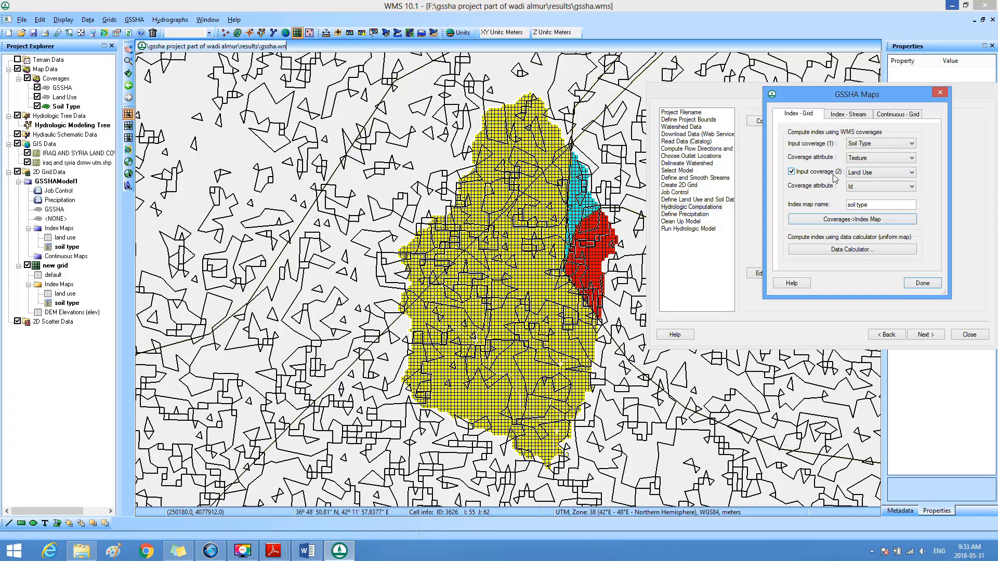
left_click(913, 173)
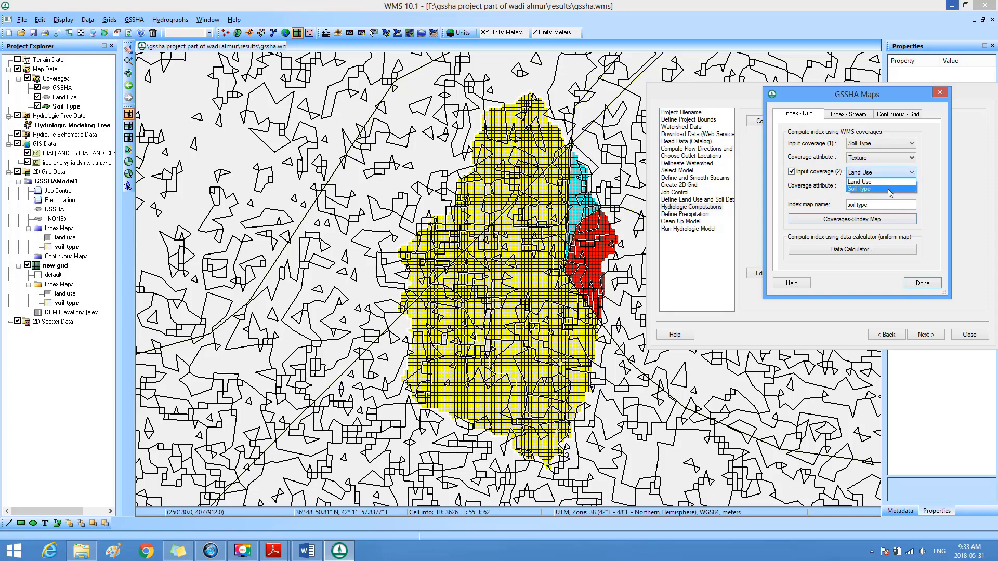
left_click(877, 189)
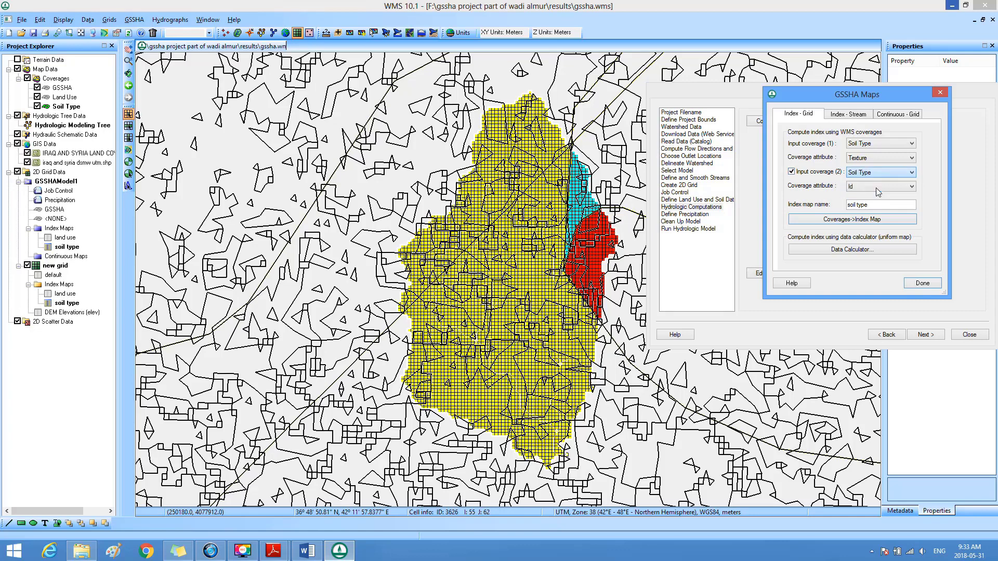
left_click(907, 145)
left_click(880, 151)
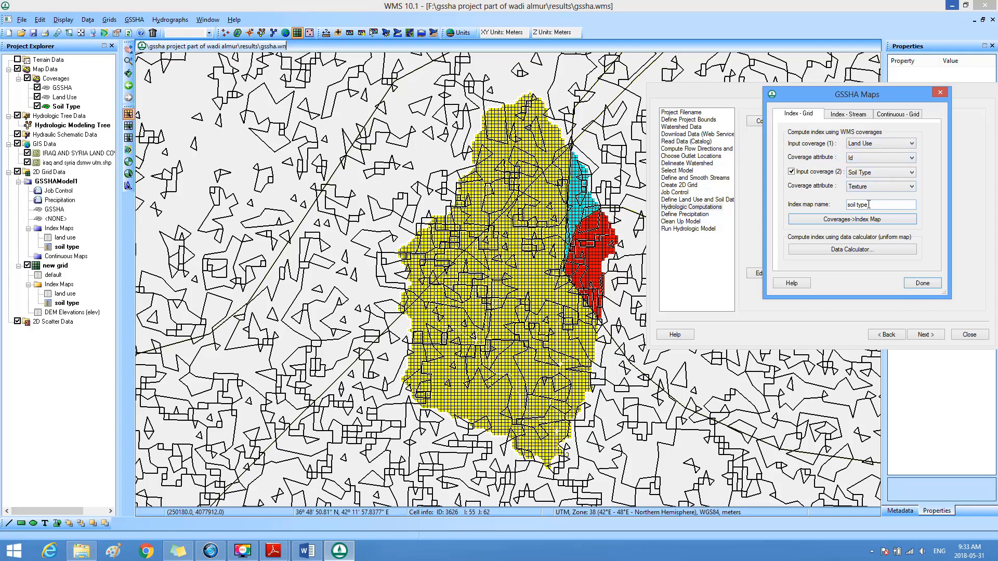
left_click_drag(867, 207, 847, 206)
type("combined")
left_click(844, 221)
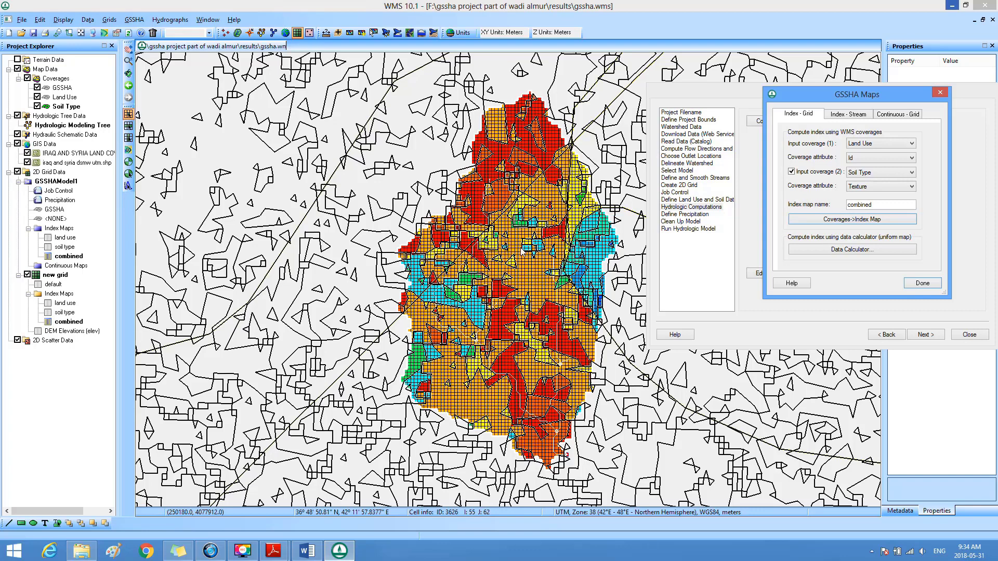
left_click(920, 283)
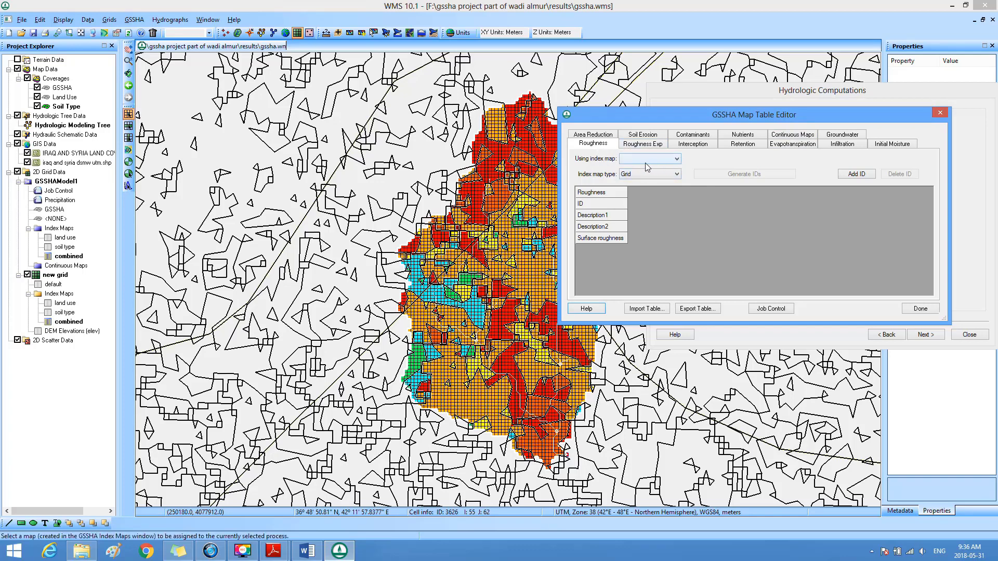
Step: Assign the land use index map to the Roughness table and generate its IDs
left_click(676, 159)
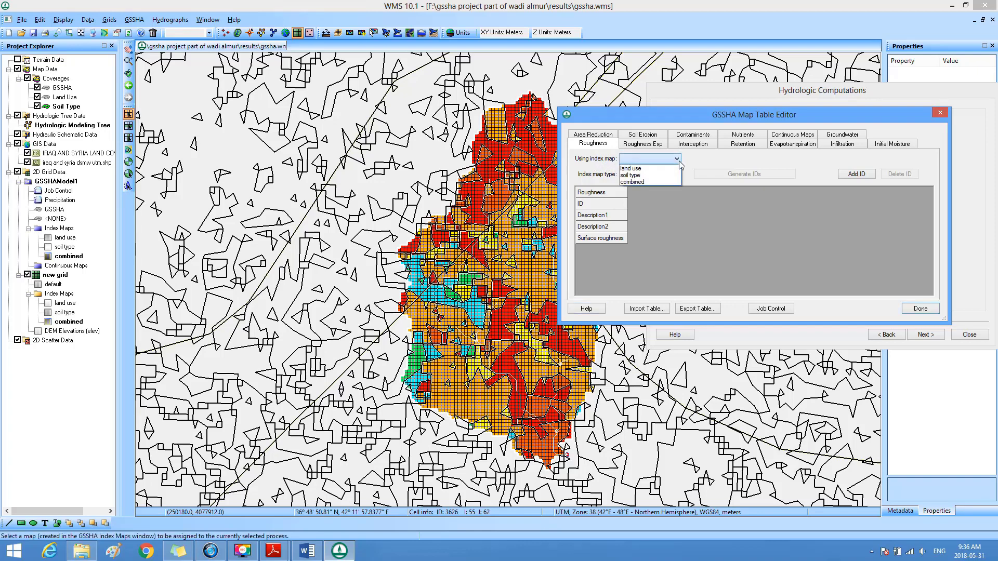
left_click(648, 169)
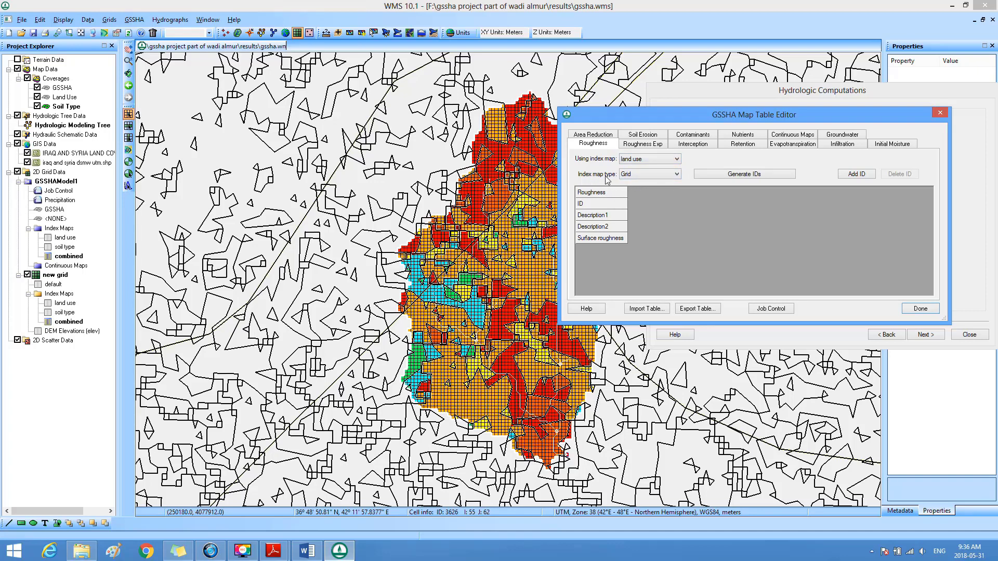
left_click(737, 176)
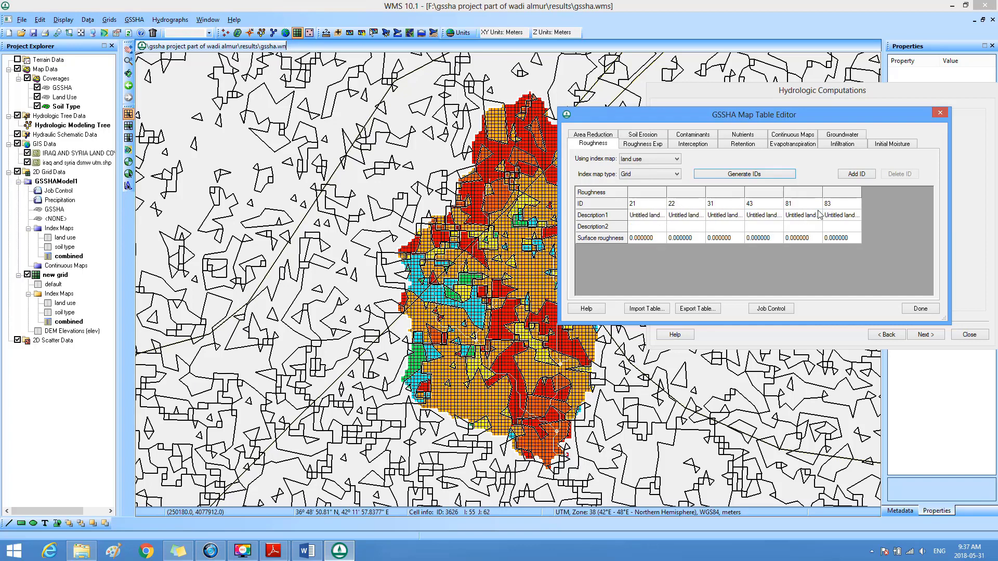
left_click(711, 207)
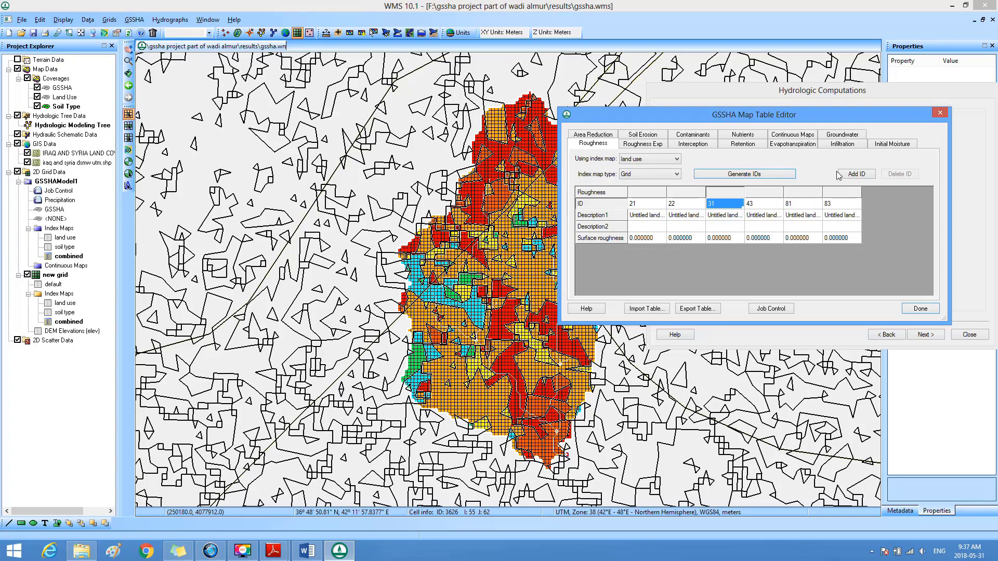
Step: Enable Green + Ampt with soil moisture redistribution as the infiltration method in the GSSHA job control
left_click(856, 146)
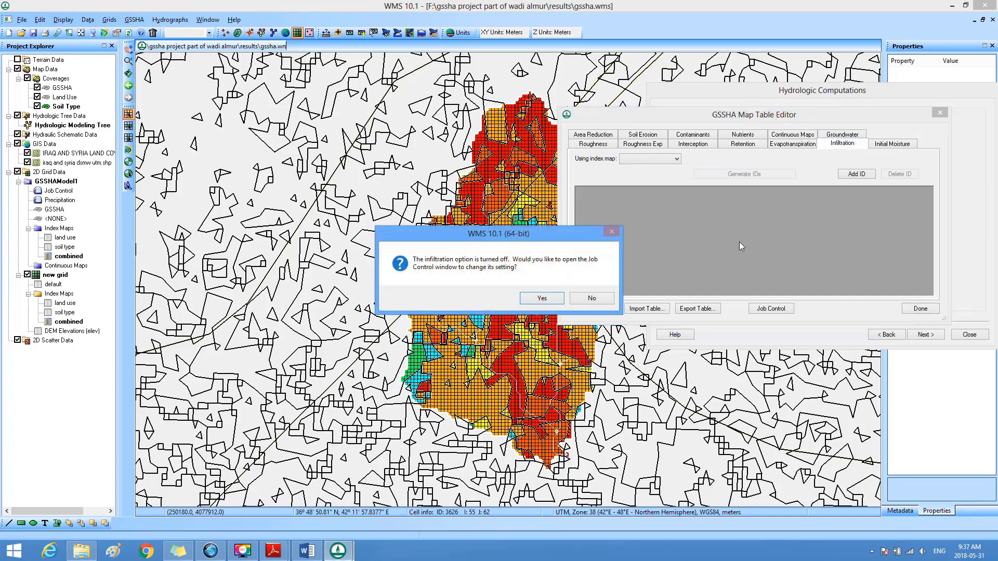
left_click(562, 301)
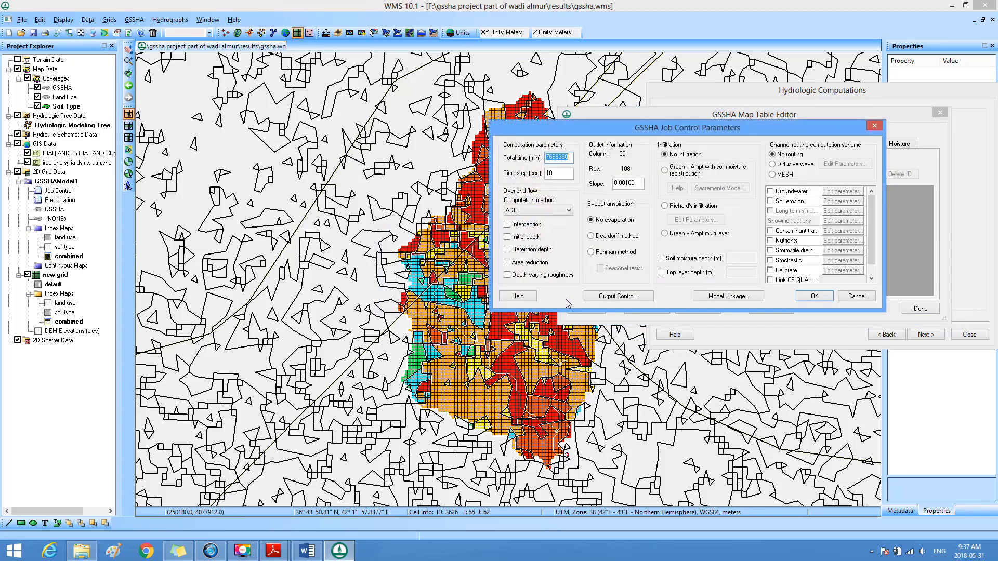
left_click(665, 171)
left_click(814, 296)
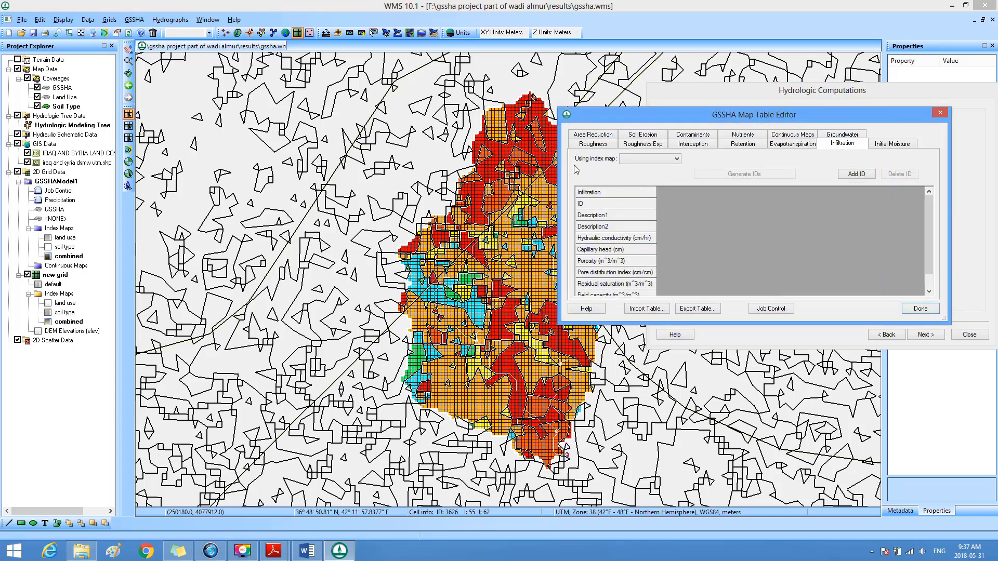
Step: Assign the combined index map to the Infiltration table and generate its IDs
left_click(676, 159)
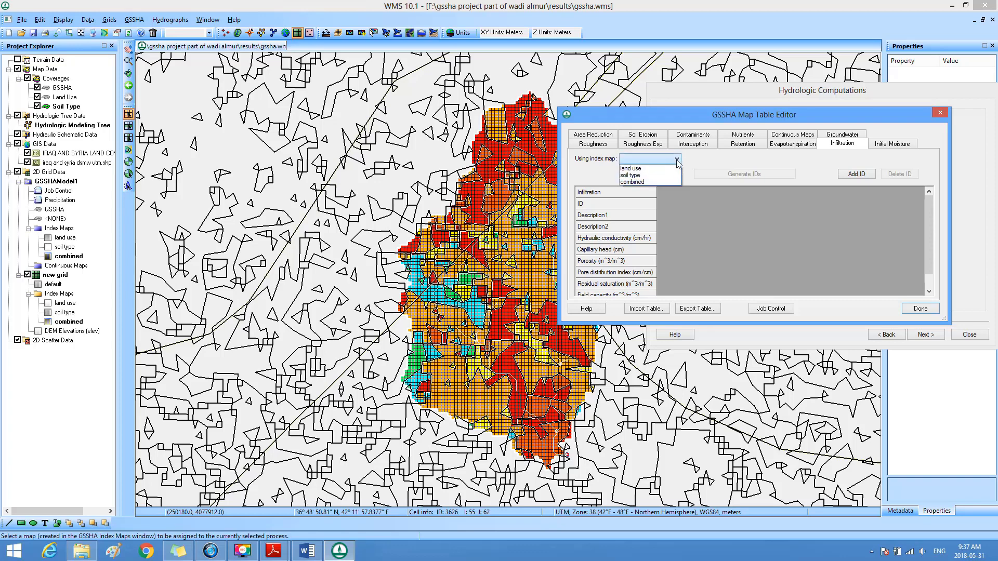
left_click(642, 183)
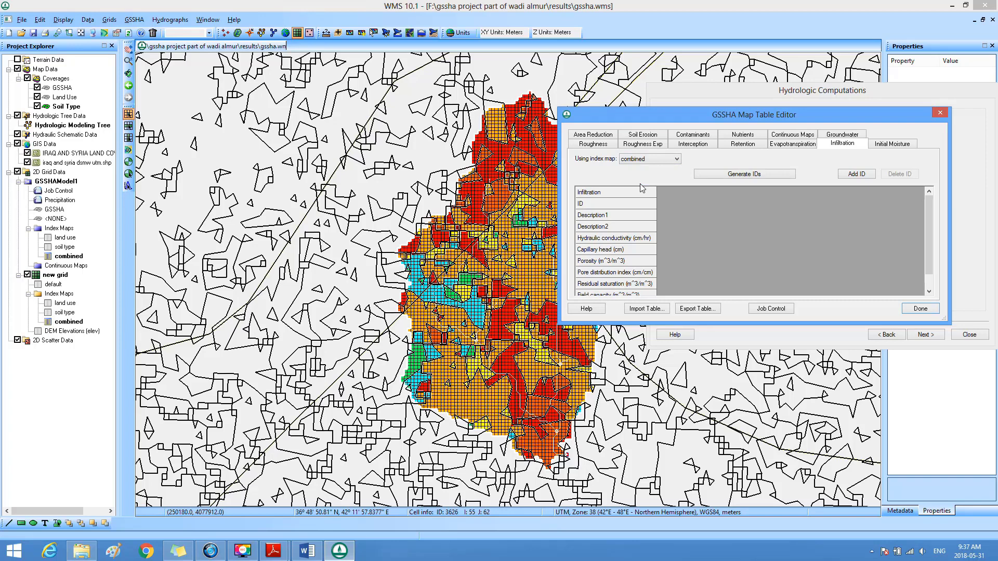
left_click(734, 175)
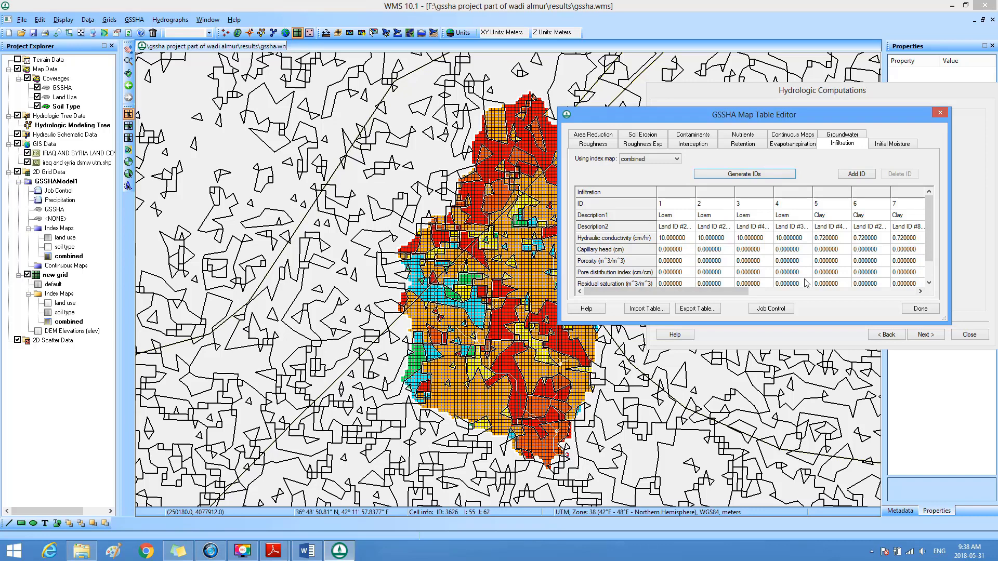
Step: Examine the Infiltration table's descriptions, hydraulic conductivity, field capacity and wilting point values across the generated IDs
left_click(680, 218)
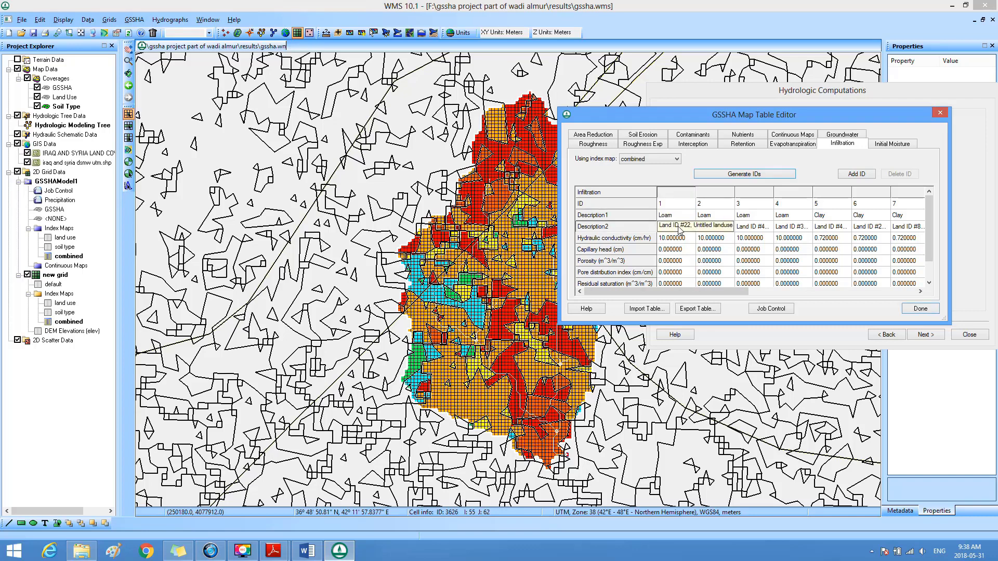
left_click(678, 227)
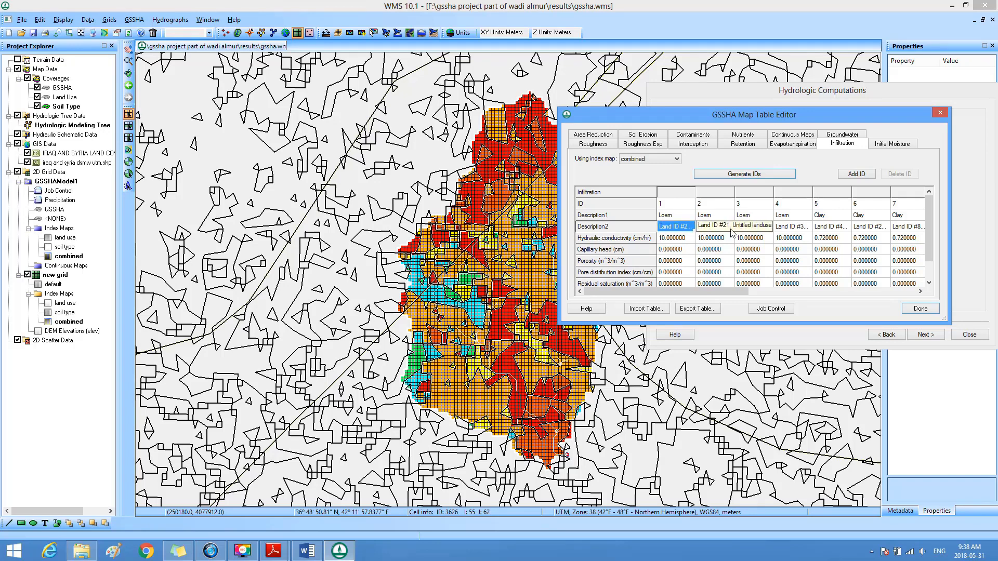
left_click(828, 240)
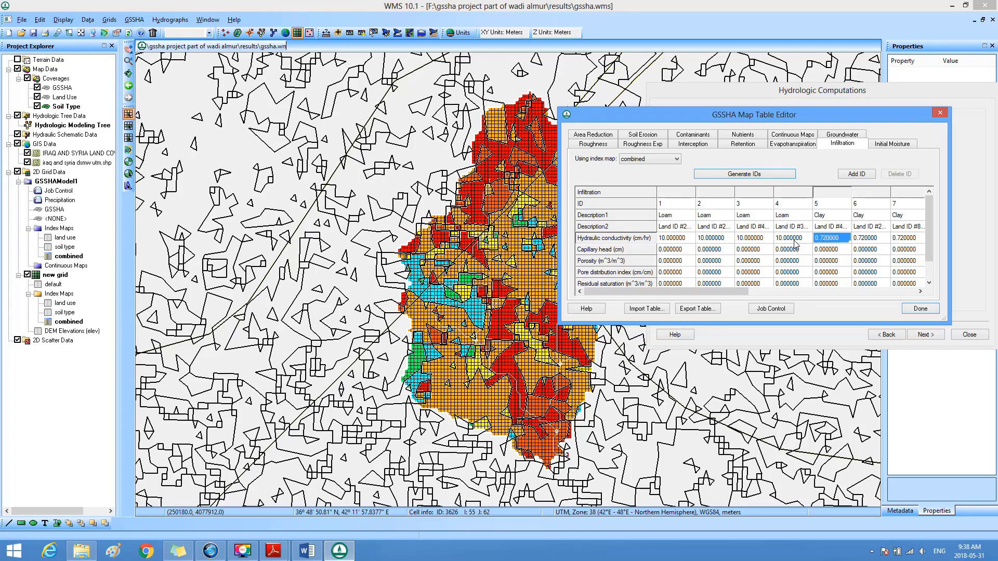
left_click(796, 241)
left_click(824, 240)
left_click(921, 292)
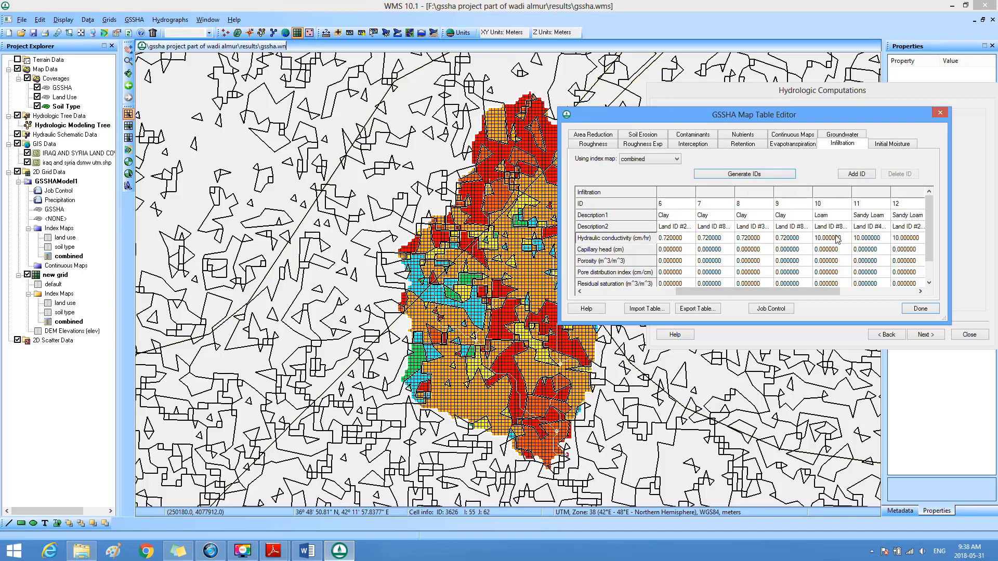
left_click(837, 240)
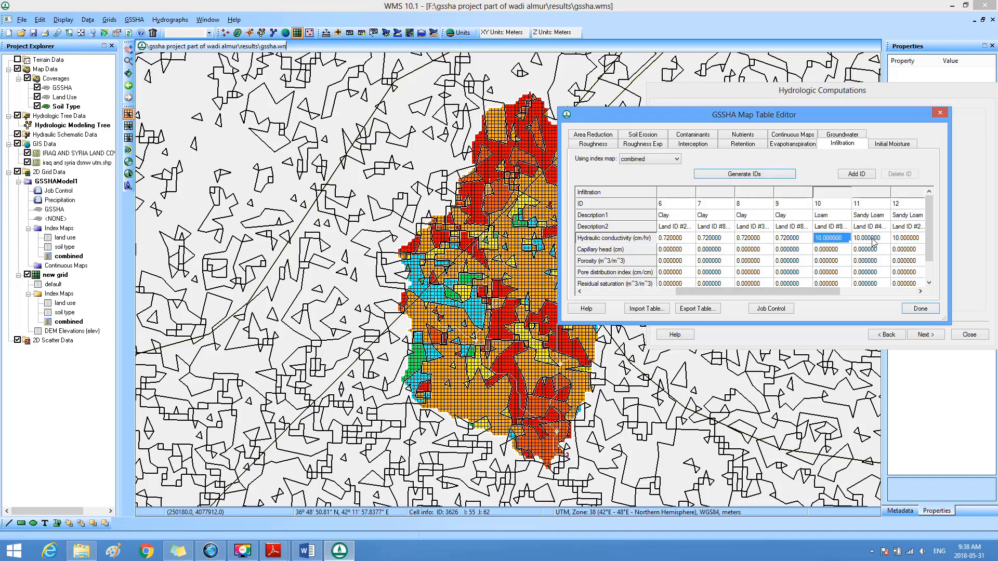
left_click(873, 242)
left_click(903, 238)
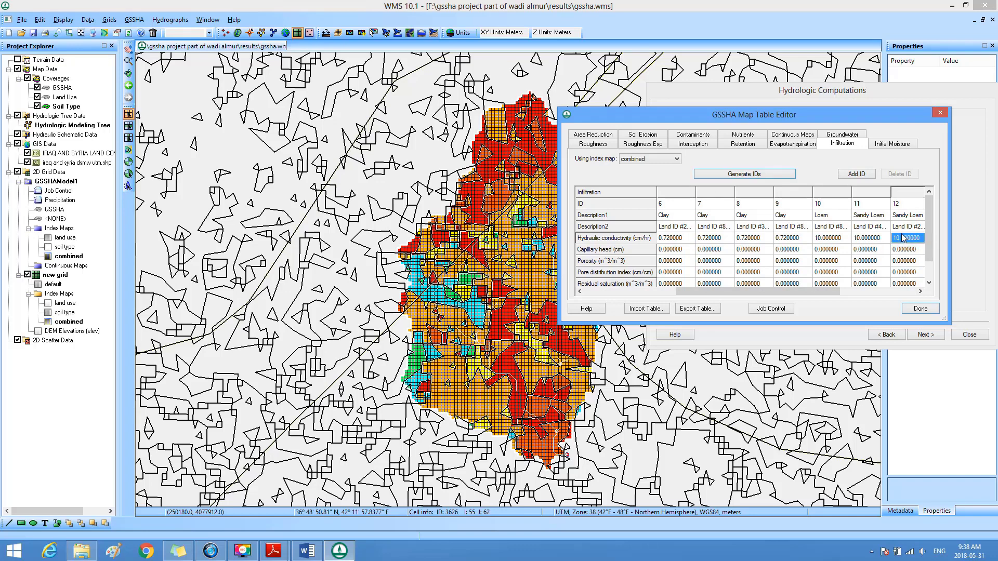
left_click(790, 241)
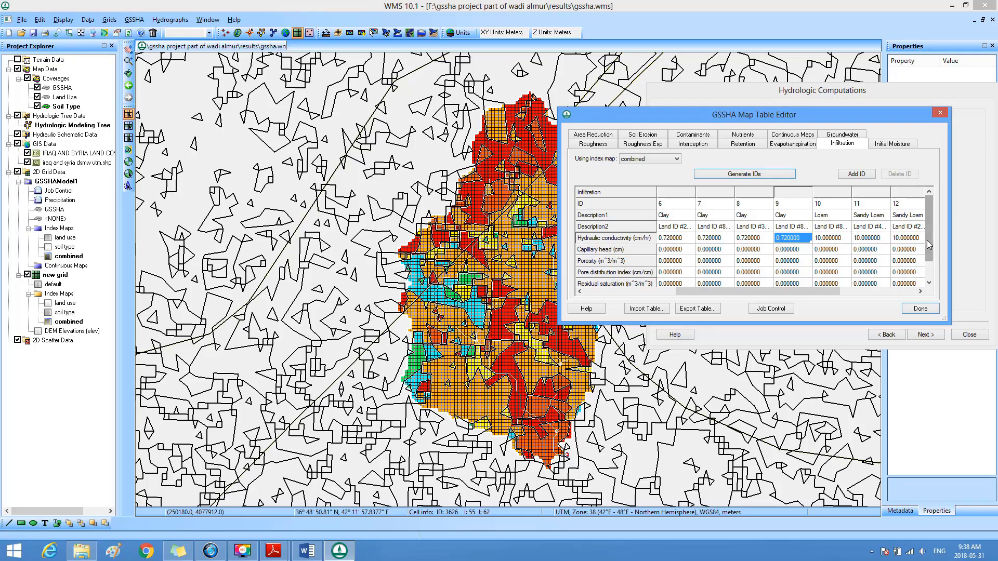
left_click_drag(927, 239, 930, 269)
left_click_drag(827, 291, 713, 285)
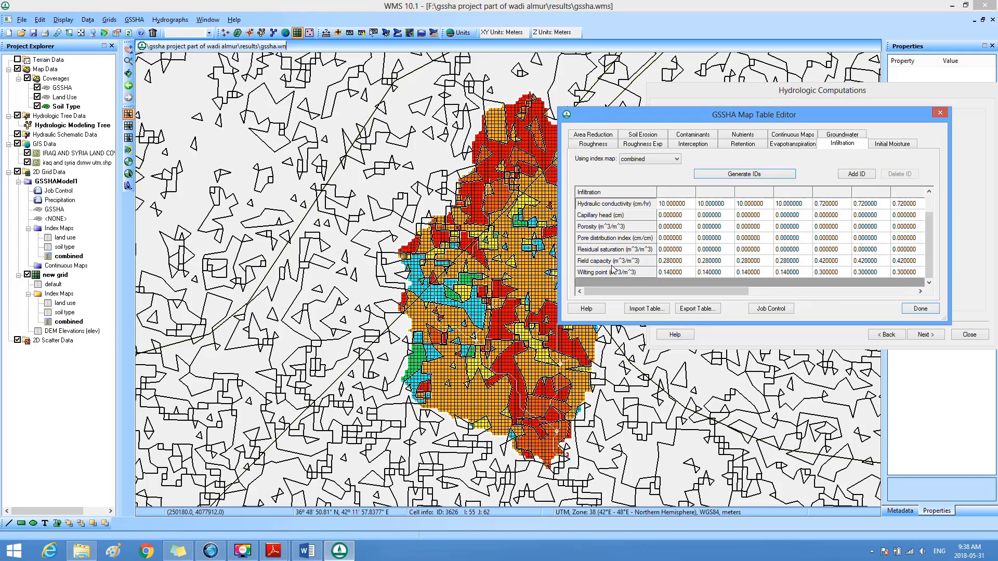
Step: Copy the field capacity and wilting point values of all IDs in the Infiltration table
left_click(642, 261)
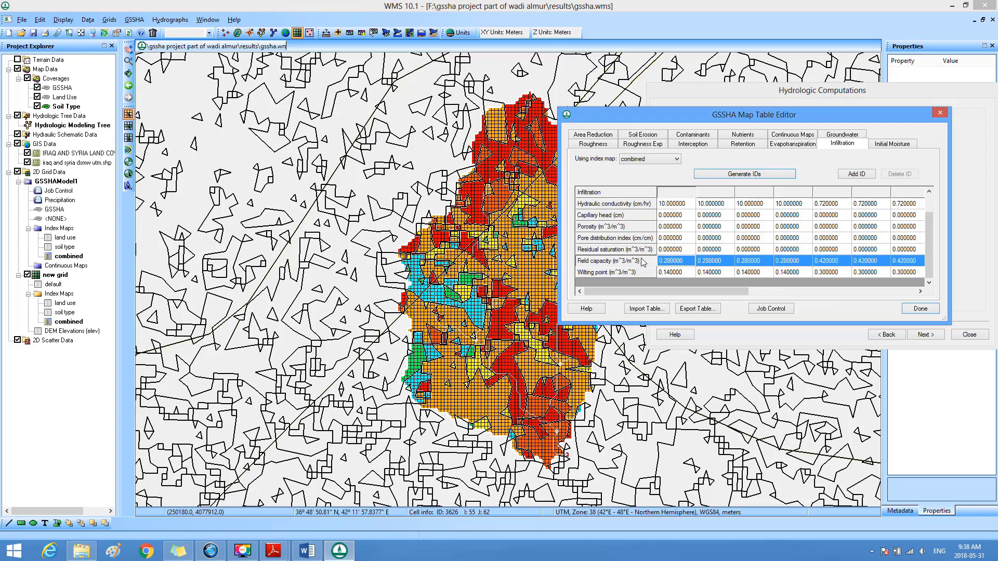
left_click(635, 271)
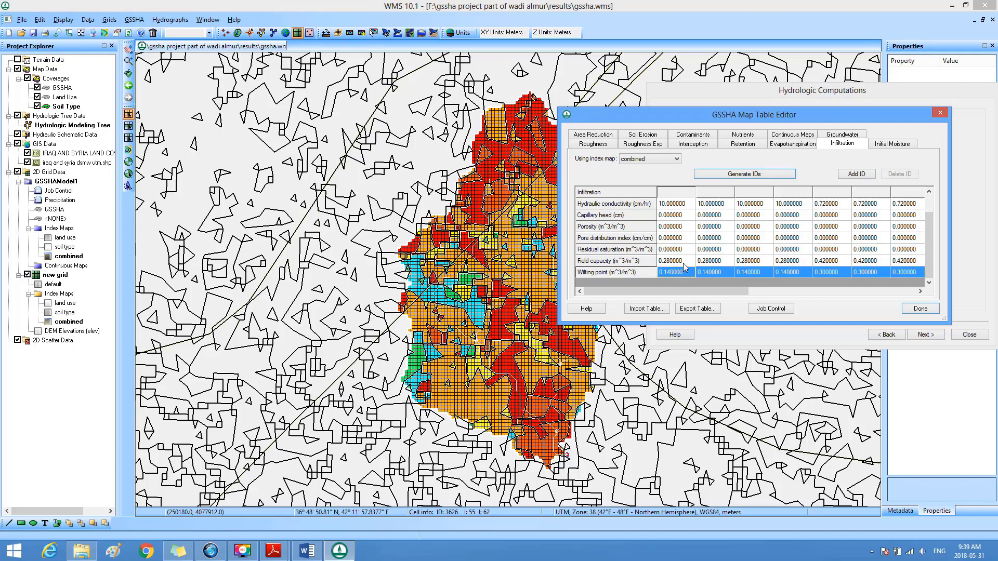
left_click(667, 263)
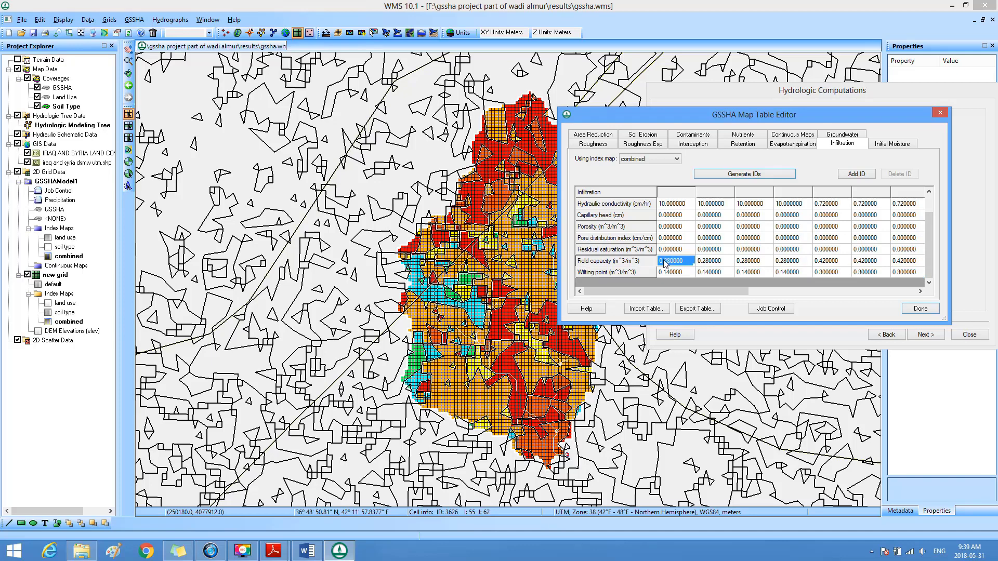
left_click_drag(668, 267, 935, 276)
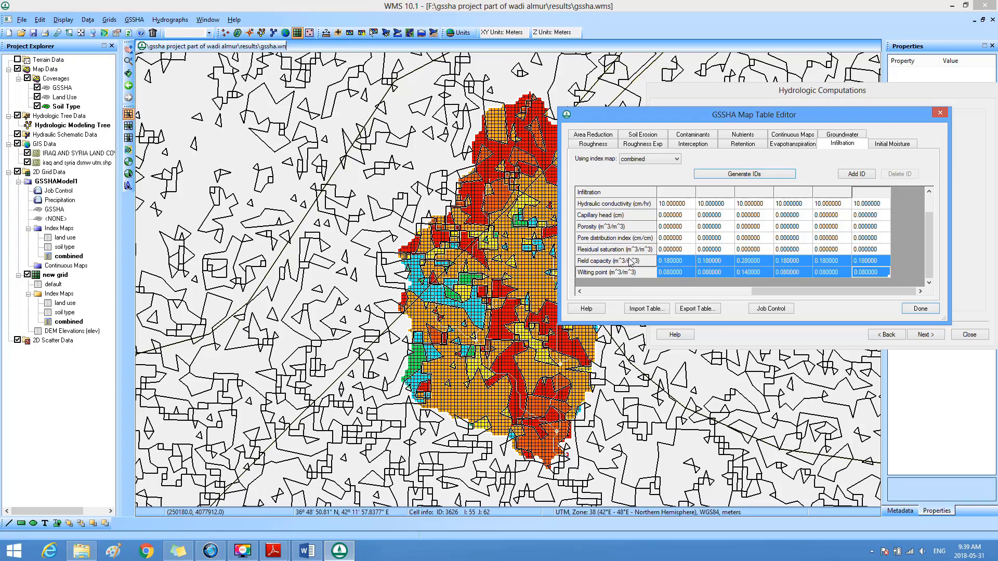
Step: Import the mapping tables file gssha.cmt from the GSSHA folder into the map tables
left_click(649, 310)
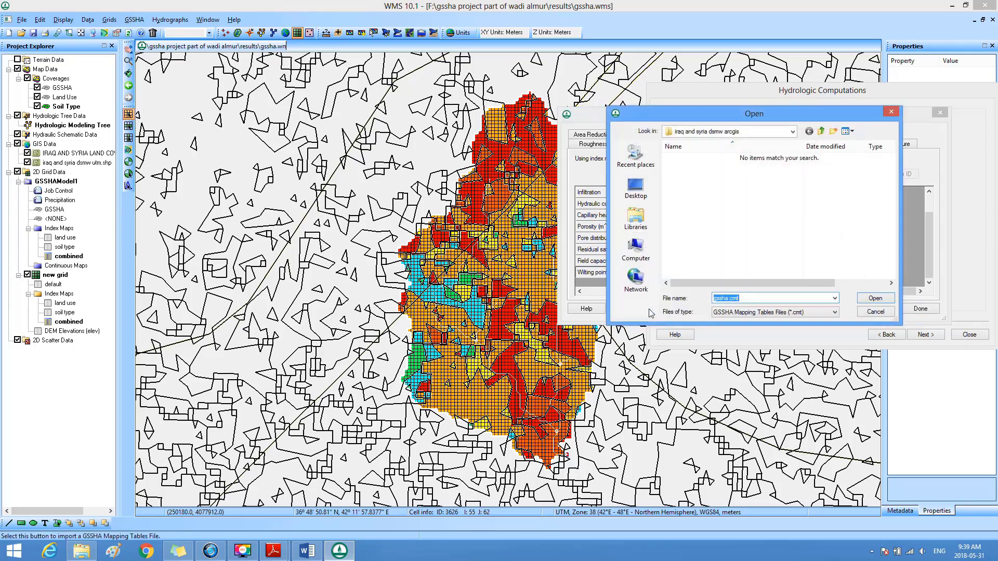
left_click(822, 132)
left_click(821, 131)
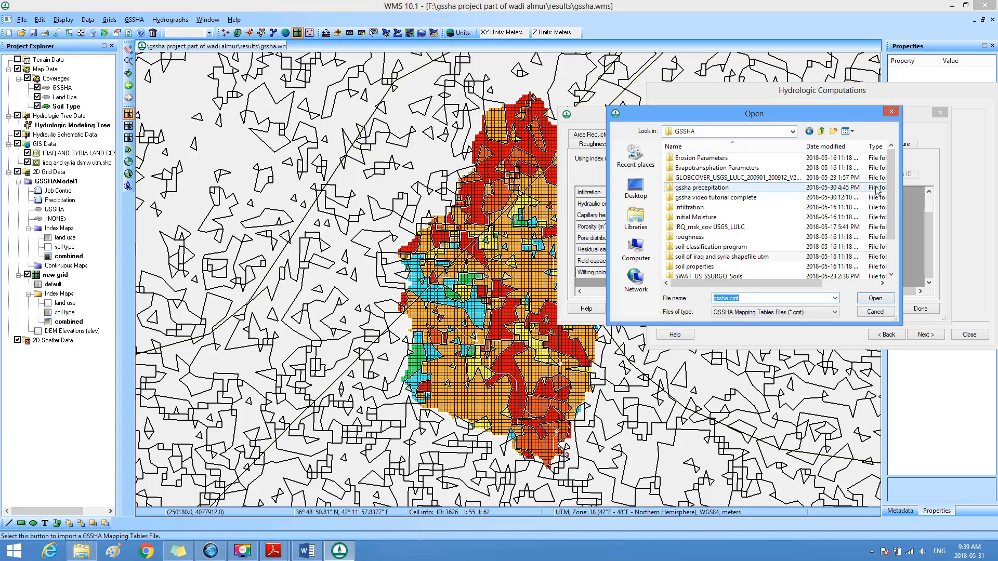
left_click_drag(890, 180, 885, 205)
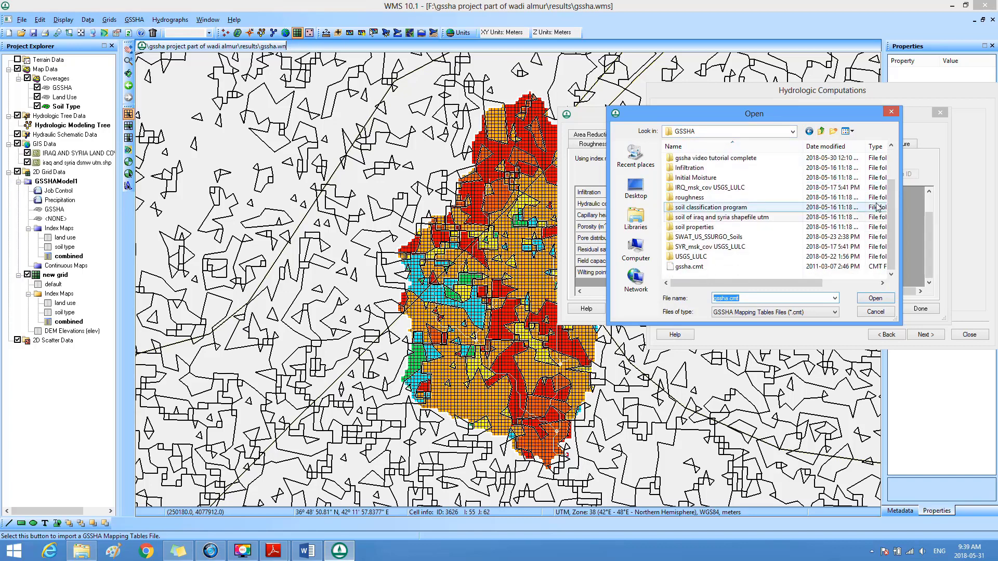
left_click(689, 268)
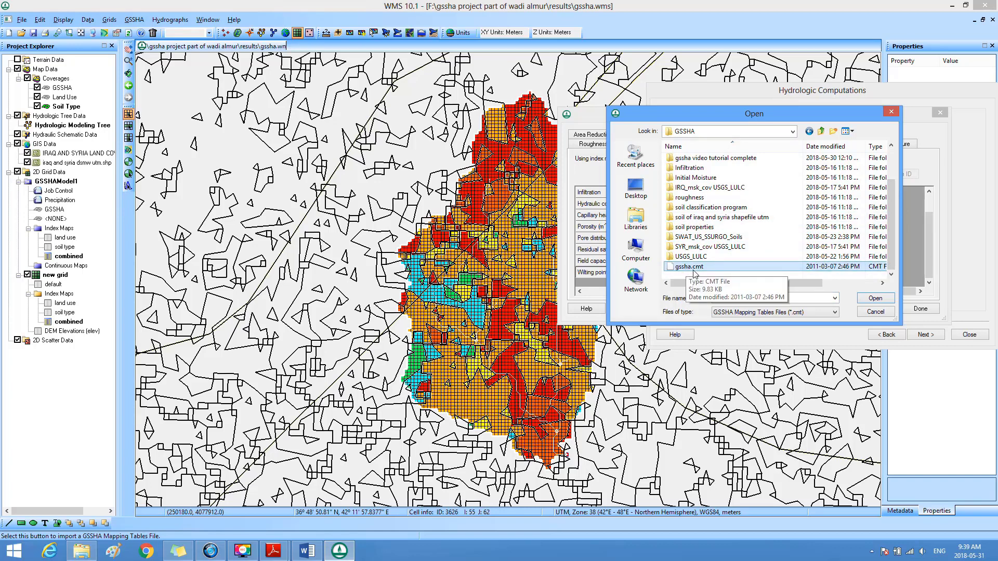
left_click(875, 299)
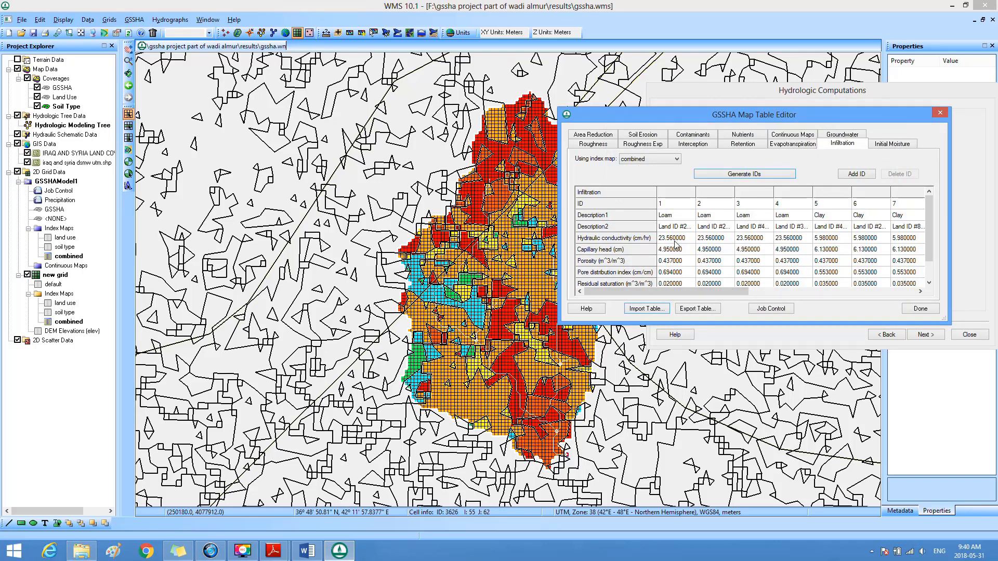
Step: Set the hydraulic conductivity of the loam soils, IDs 1 to 4, to 10 cm/hr in the Infiltration table
left_click(677, 216)
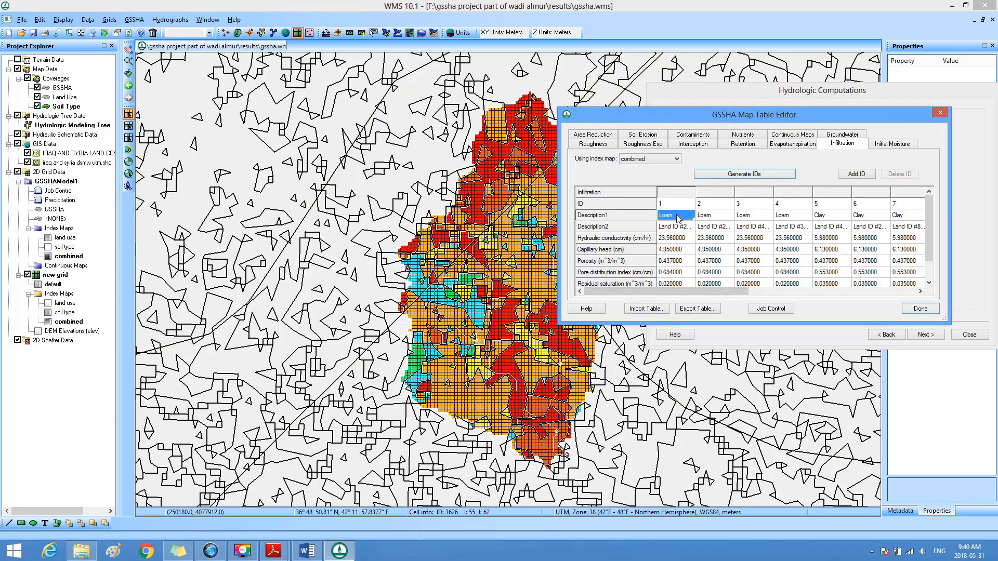
left_click(676, 224)
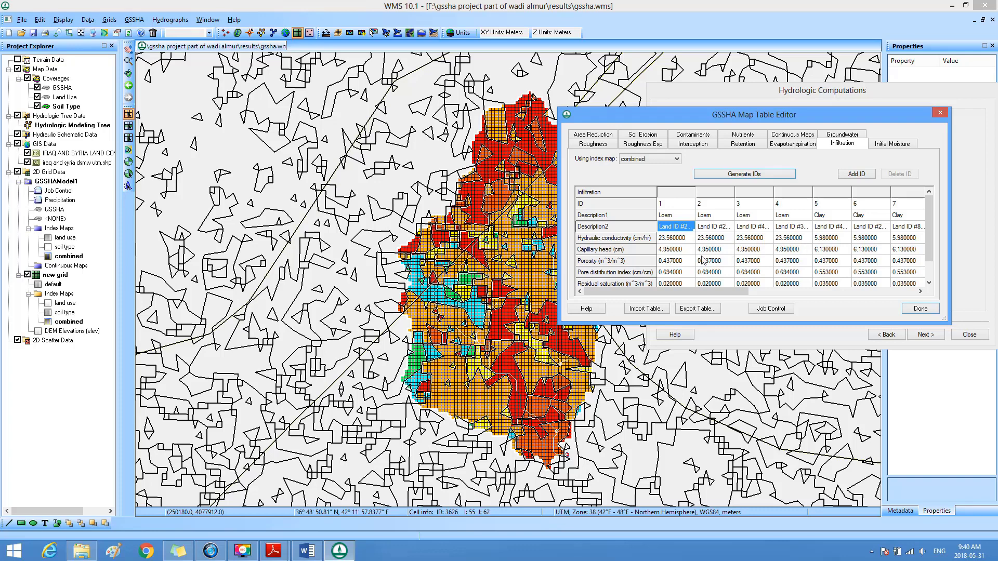
left_click(682, 239)
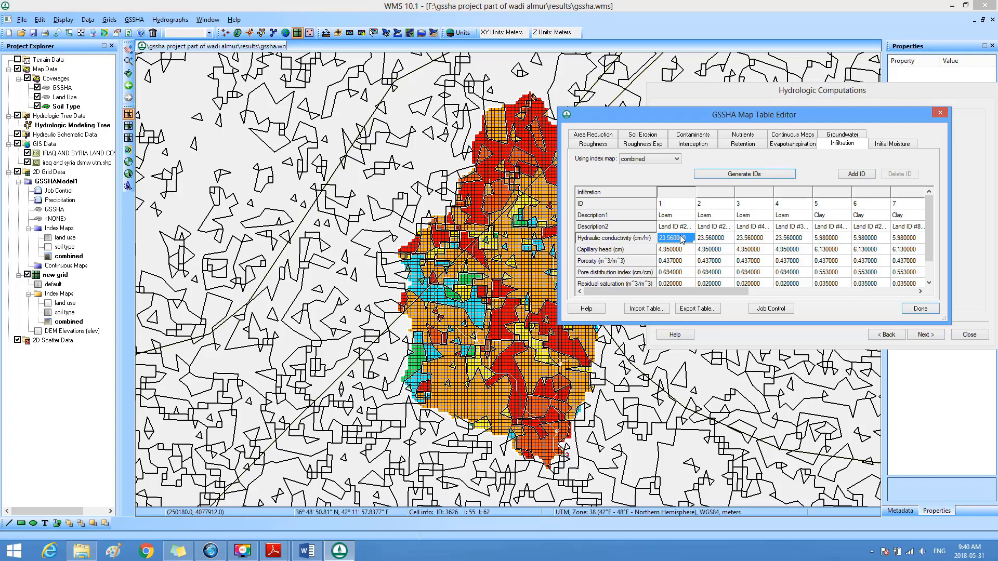
type("10")
left_click(715, 237)
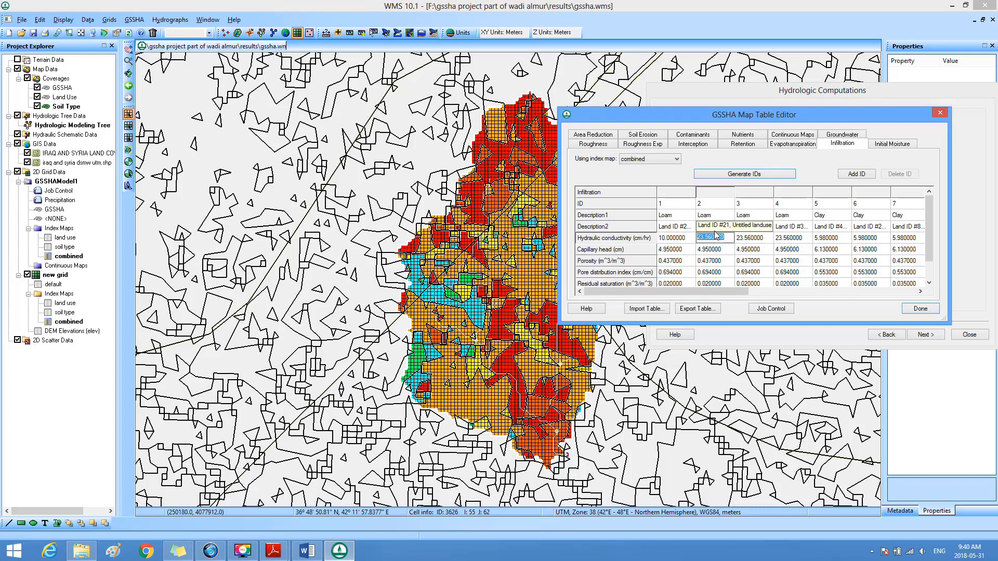
type("10")
key("Tab")
type("1")
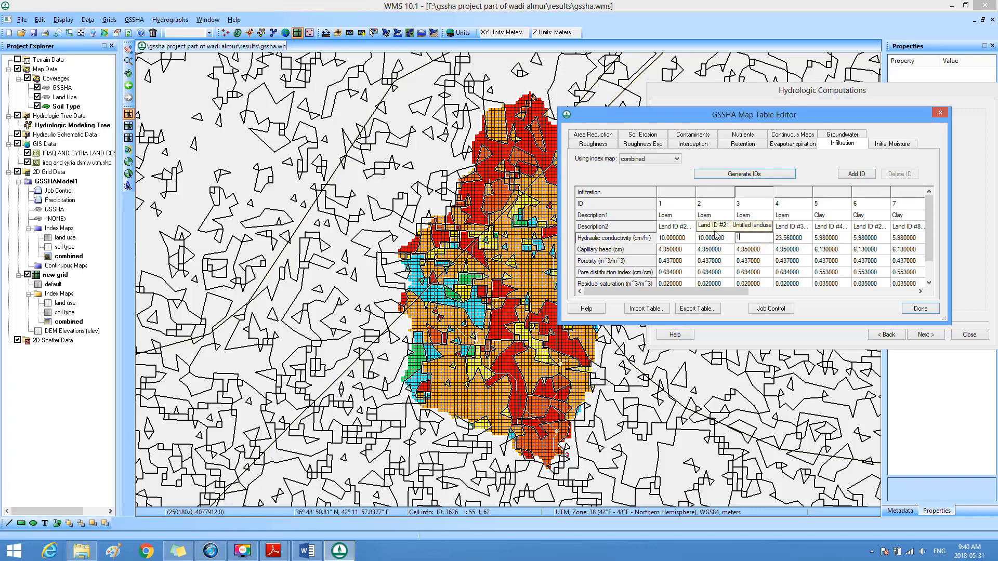
type("0")
key("Tab")
type("1")
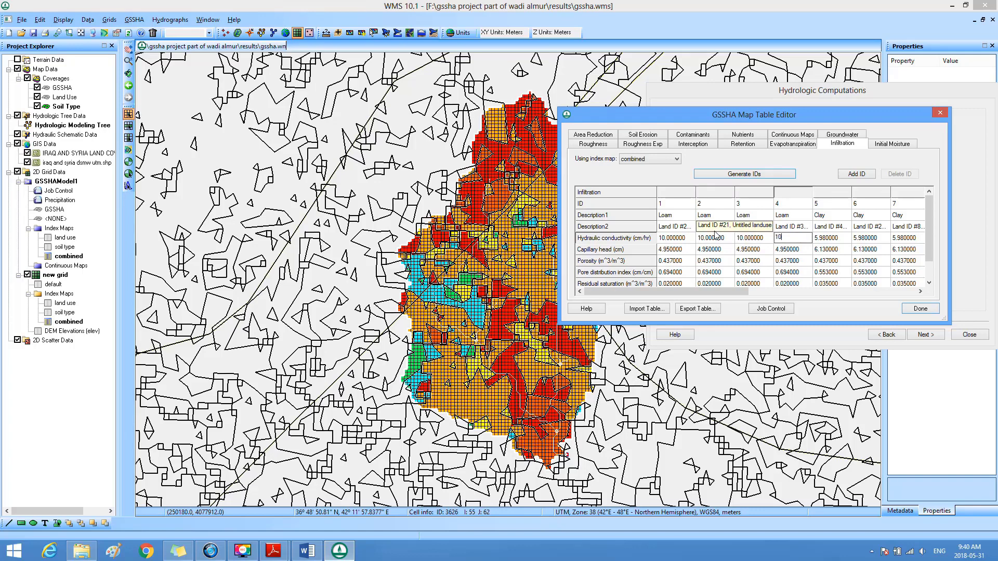
Step: Set the hydraulic conductivity of the clay soils, IDs 5 to 9, to 0.72 cm/hr
key("Tab")
type("0.72")
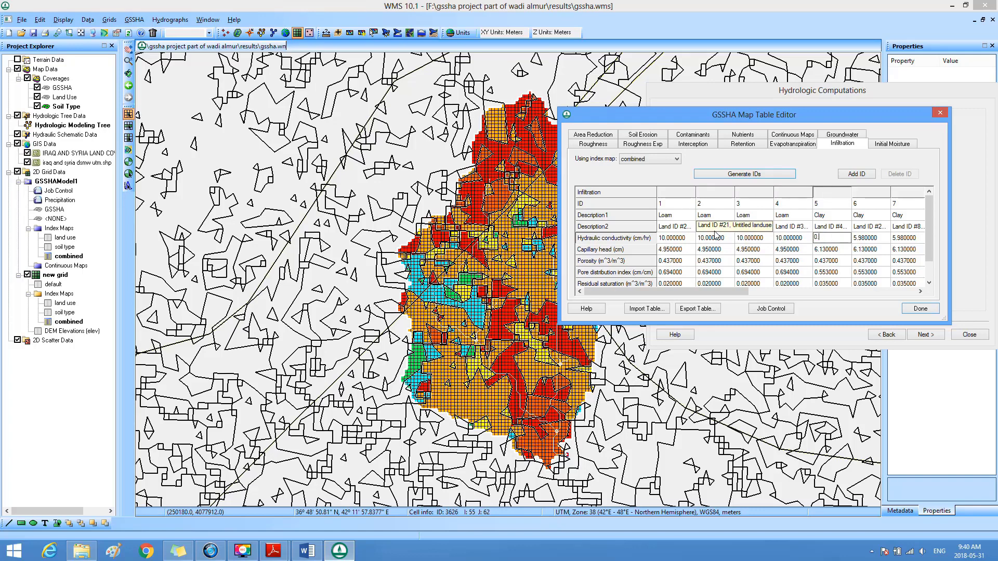
key("Tab")
type("0.72")
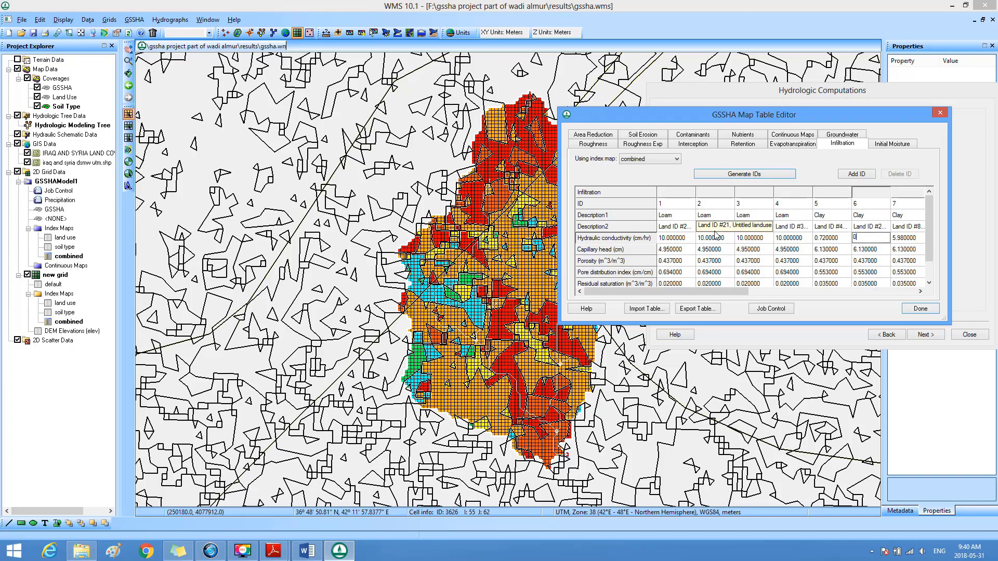
key("Tab")
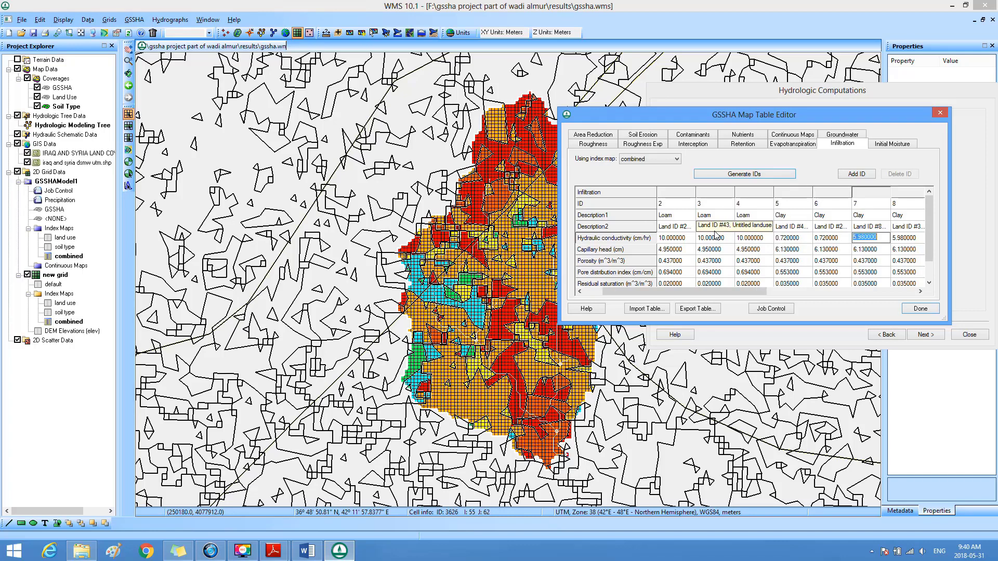
type("0.72")
key("Tab")
type("0.7")
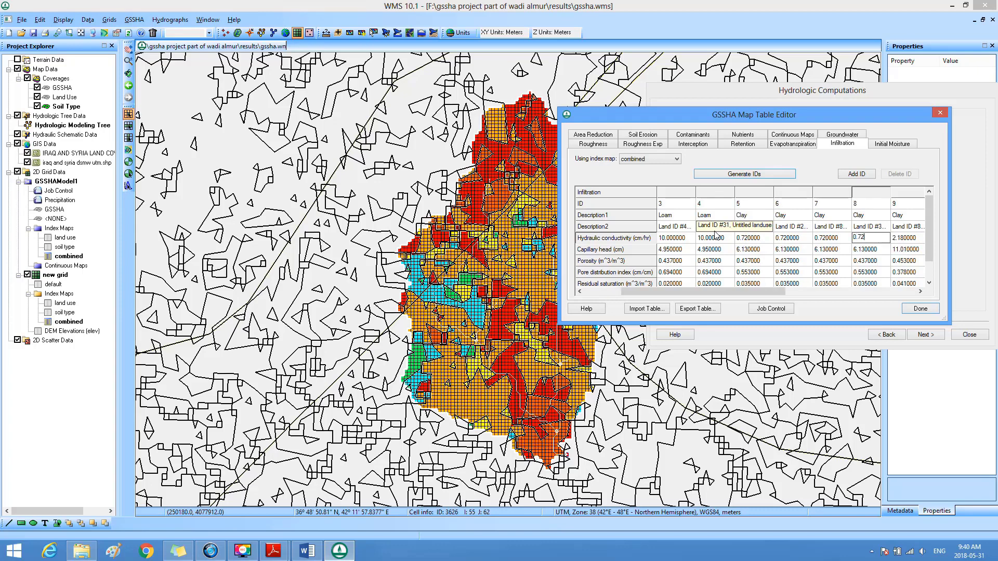
type("2")
key("Tab")
type("0.72")
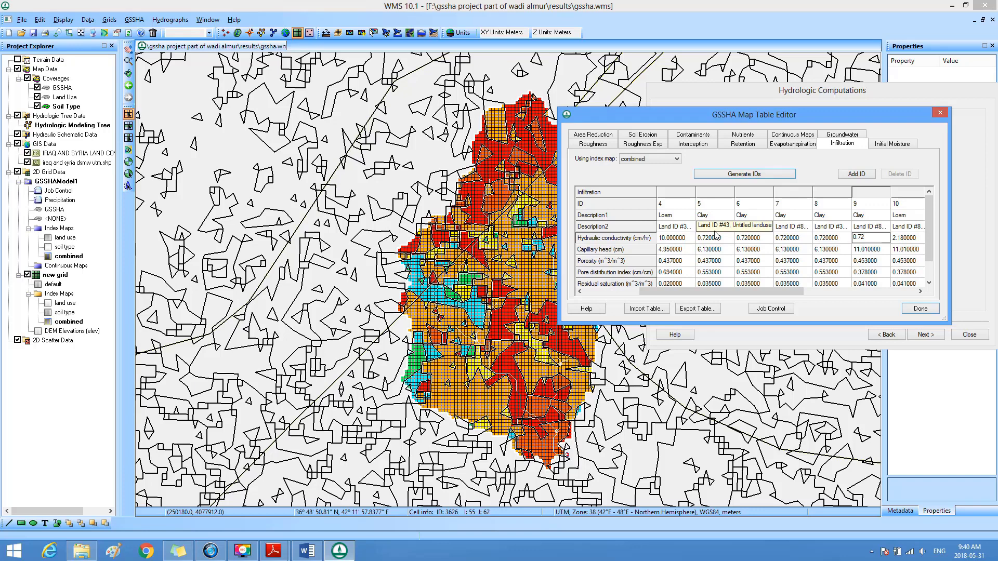
Step: Set the hydraulic conductivity of the remaining loam and sandy loam soils, IDs 10 to 16, to 10 cm/hr
key("Tab")
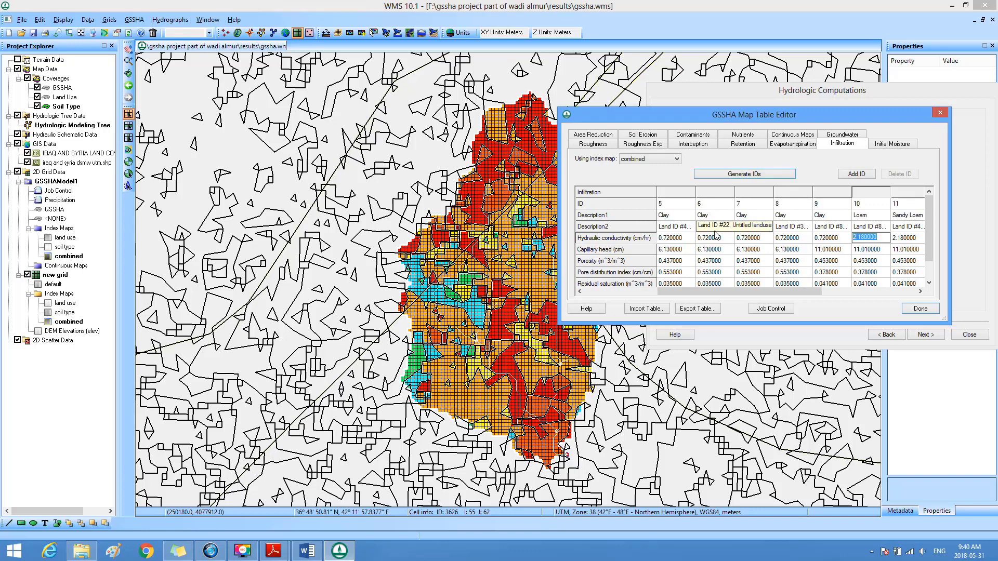
type("10")
key("Tab")
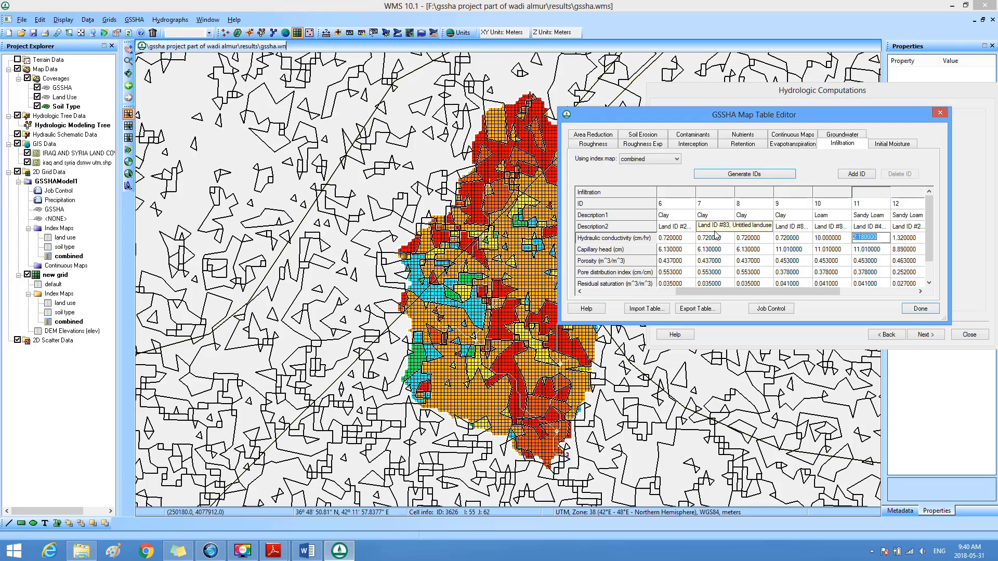
type("10")
key("Tab")
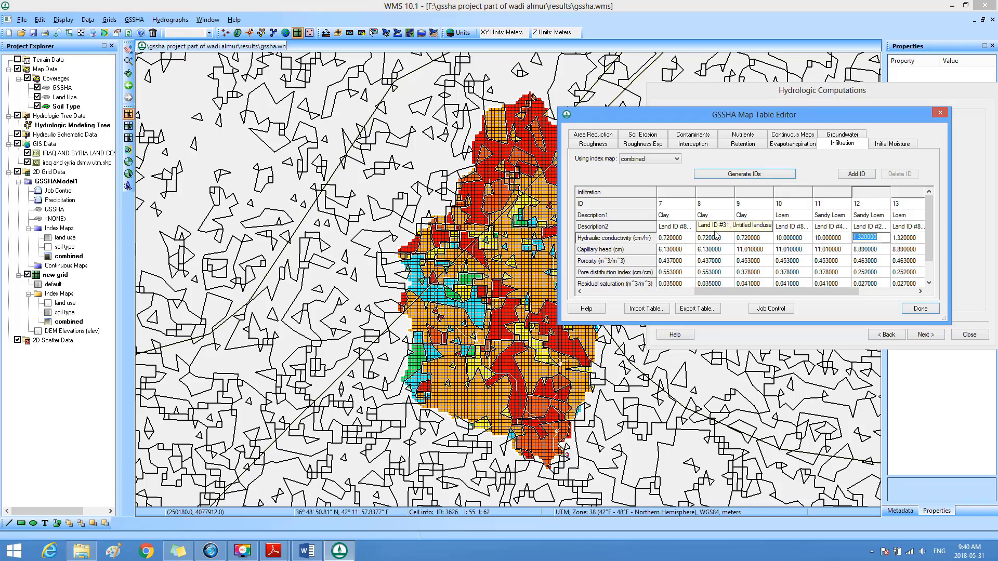
type("10")
key("Tab")
type("1")
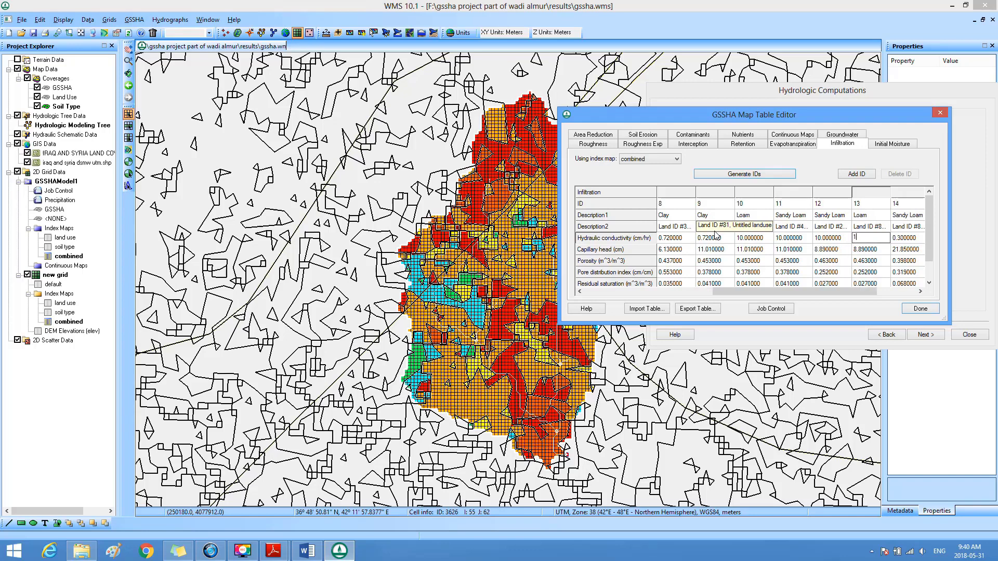
type("0")
key("Tab")
type("1")
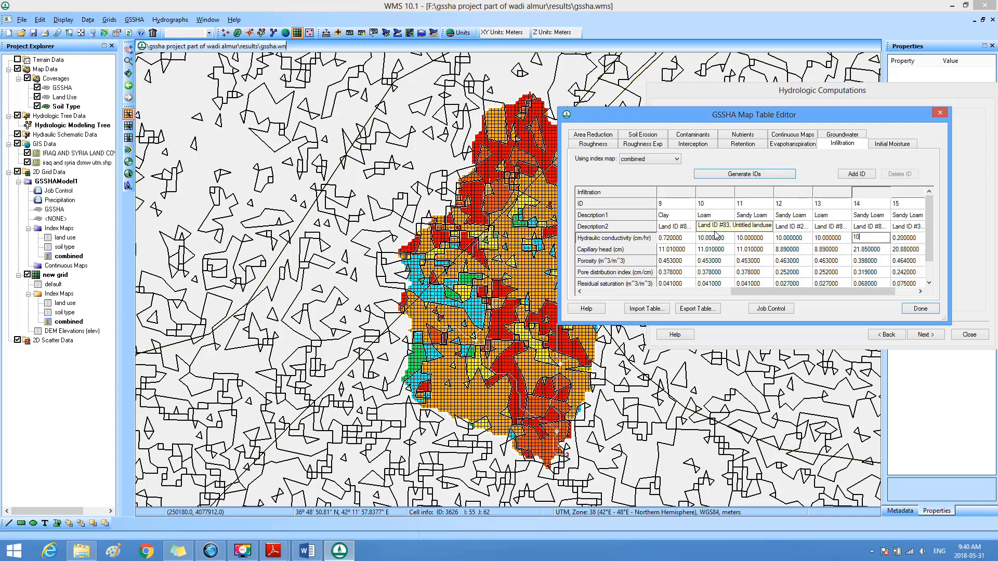
key("Tab")
type("1")
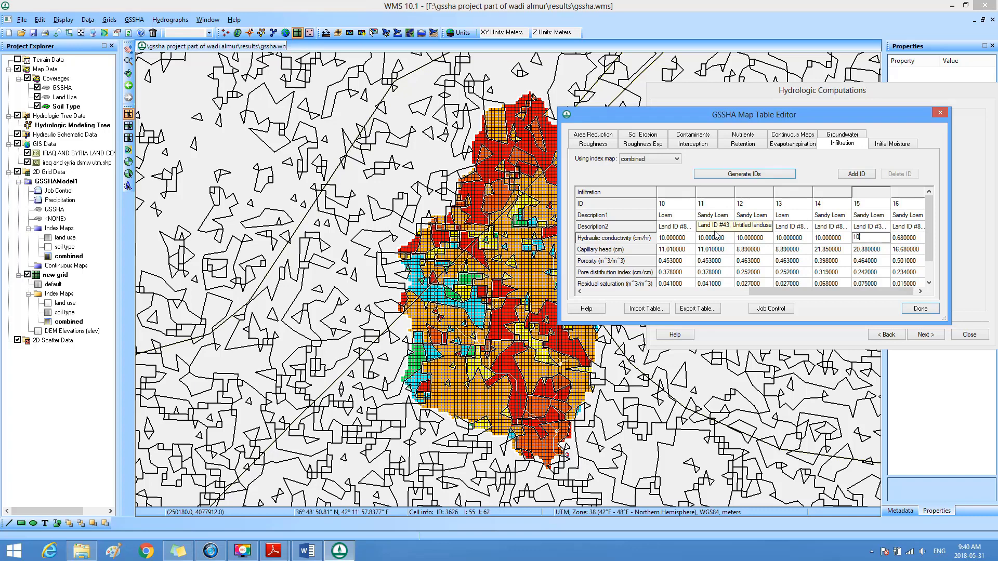
key("Tab")
type("10")
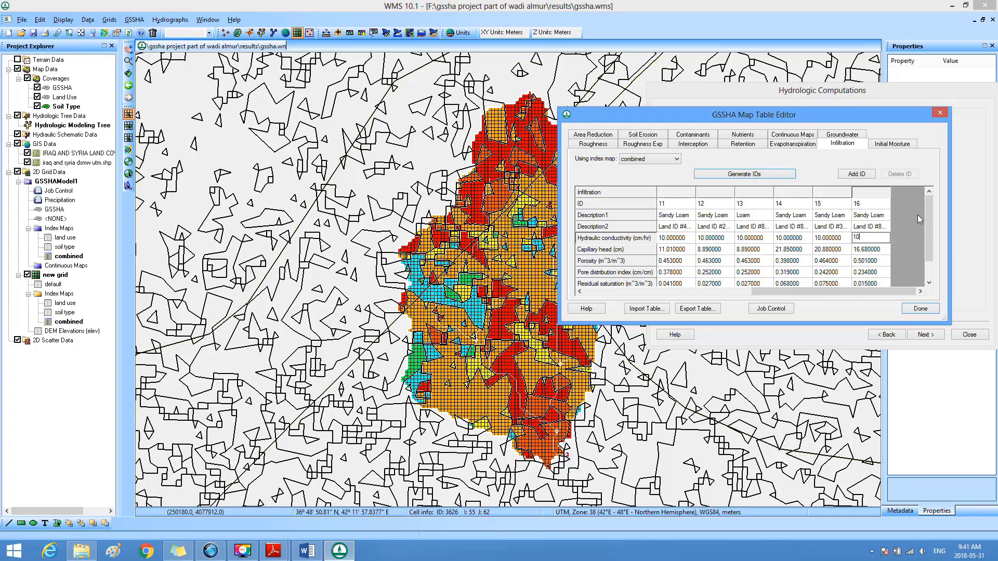
Step: Replace the imported field capacity and wilting point values of all IDs with the previously copied ones
left_click_drag(928, 211, 927, 239)
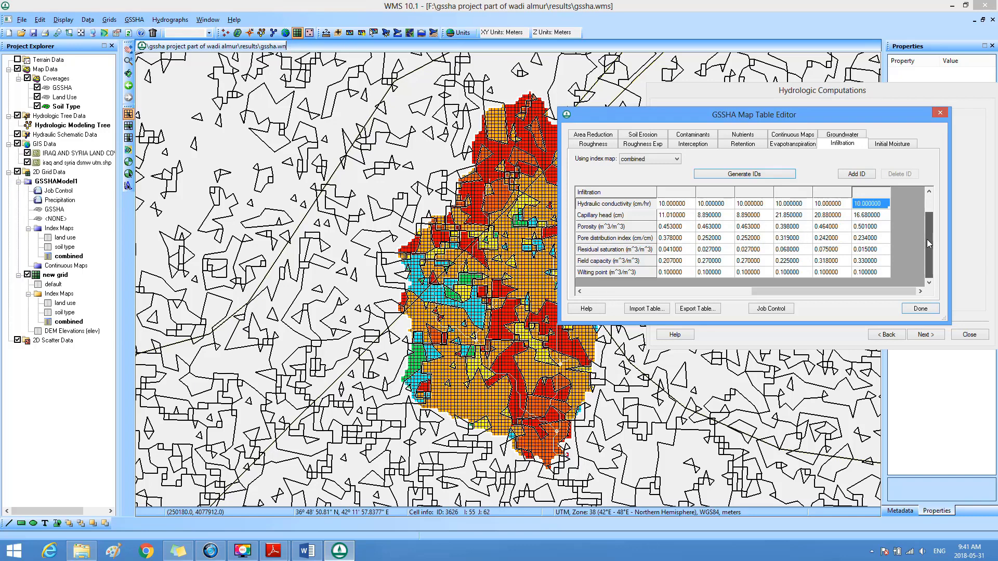
left_click(653, 264)
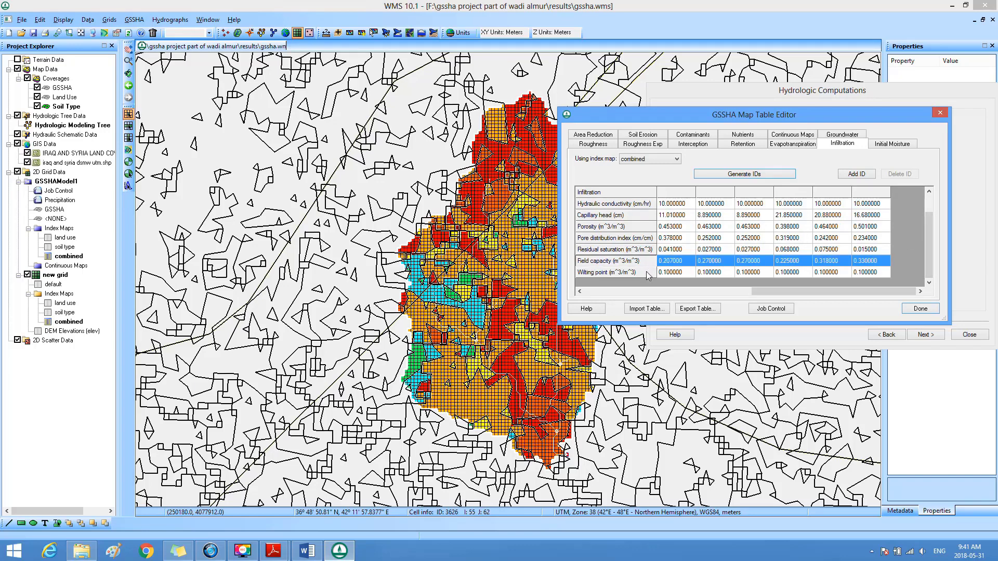
left_click(647, 272)
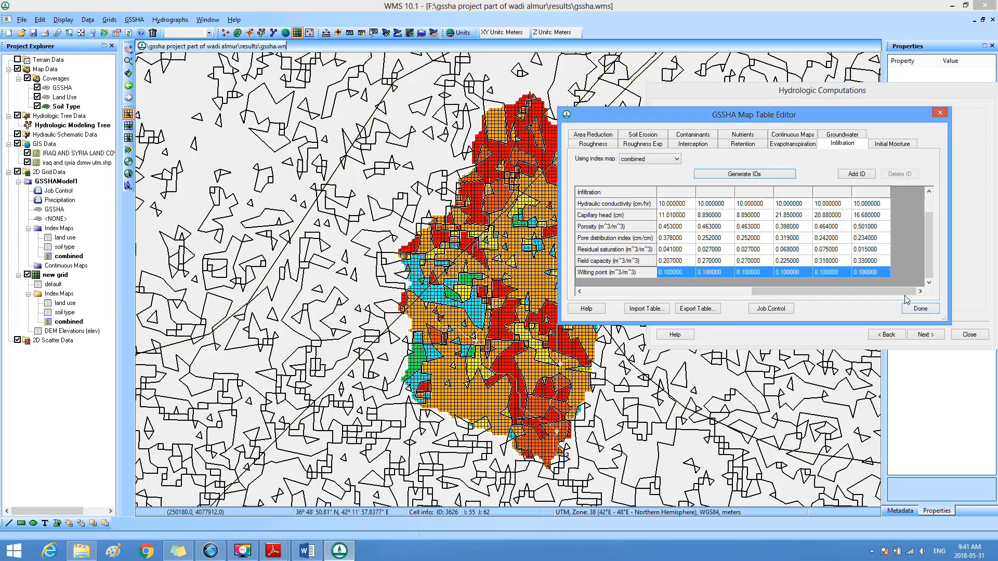
left_click_drag(874, 294, 674, 307)
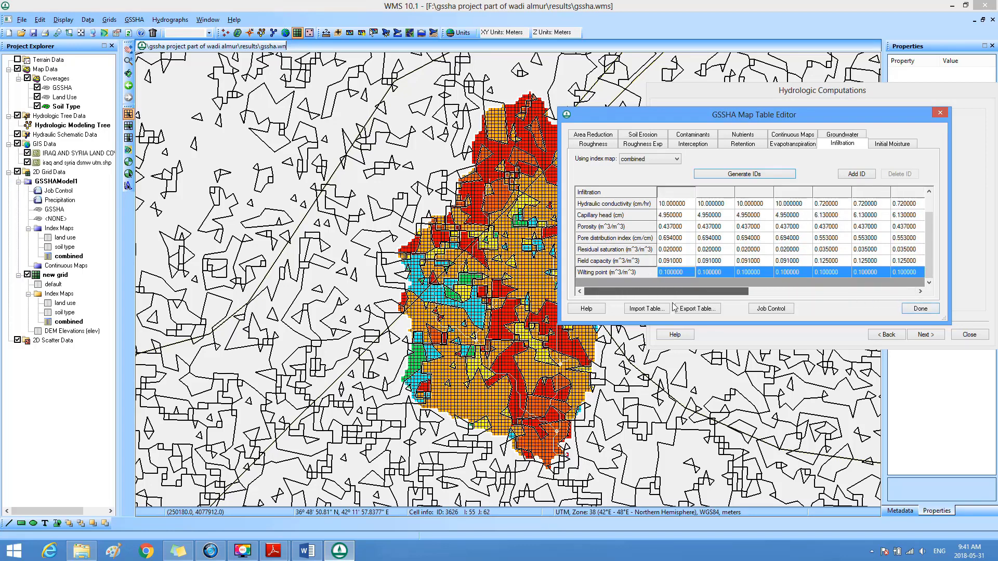
left_click(662, 262)
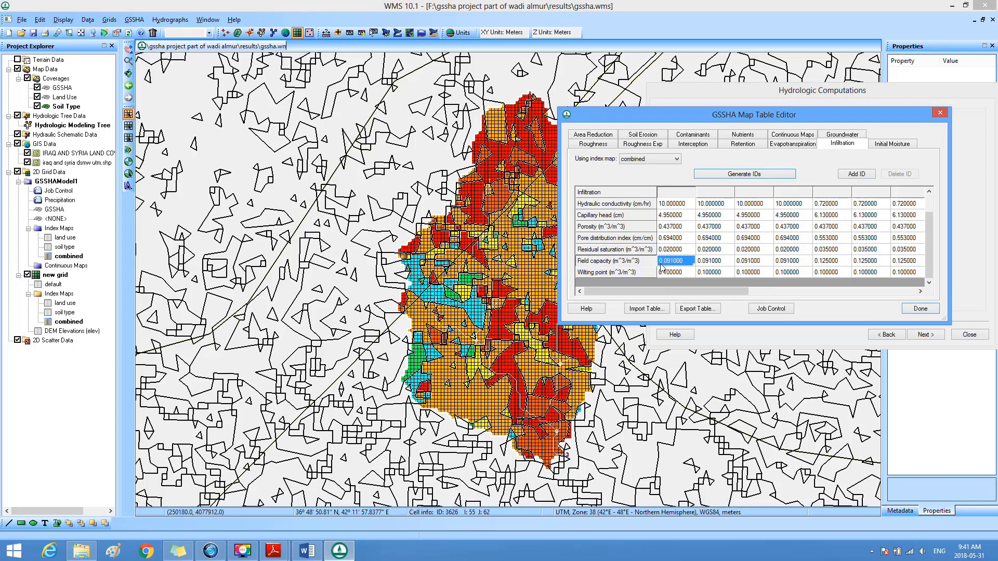
left_click_drag(662, 267, 923, 269)
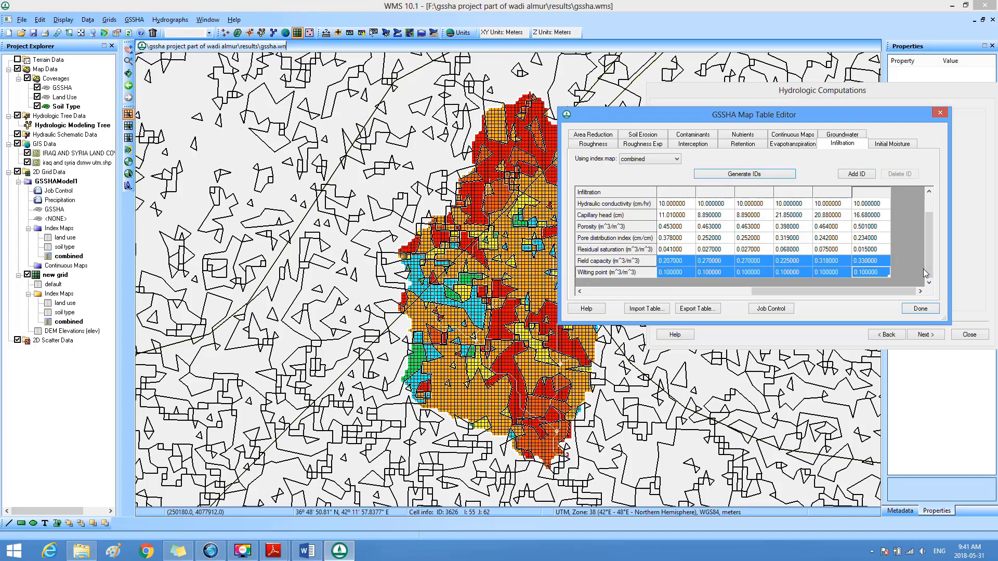
key("ctrl+v")
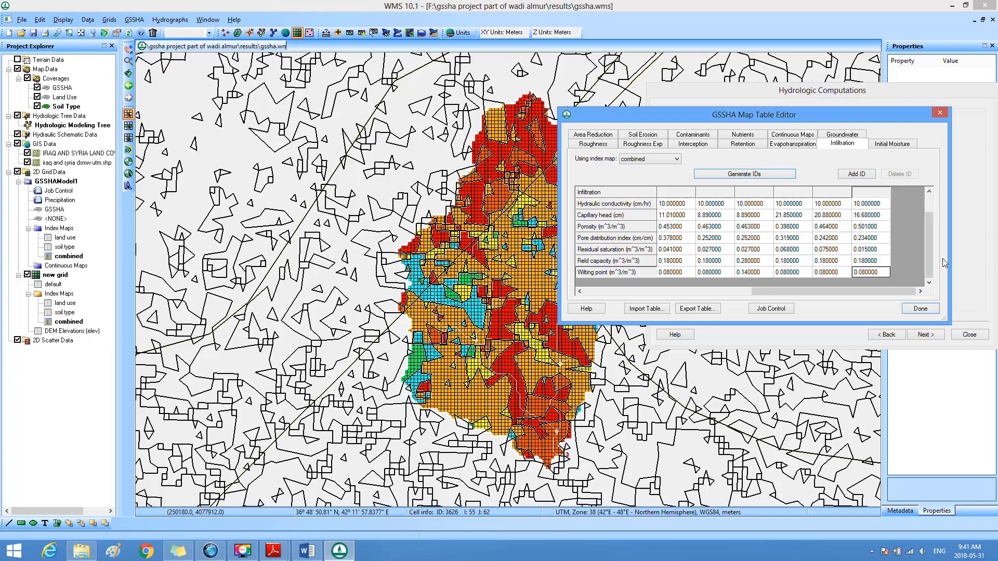
Step: Display the Roughness table with the surface roughness values of the land use IDs
mouse_move(934, 258)
left_mouse_down()
mouse_move(931, 239)
mouse_move(932, 263)
left_mouse_up()
left_click(600, 146)
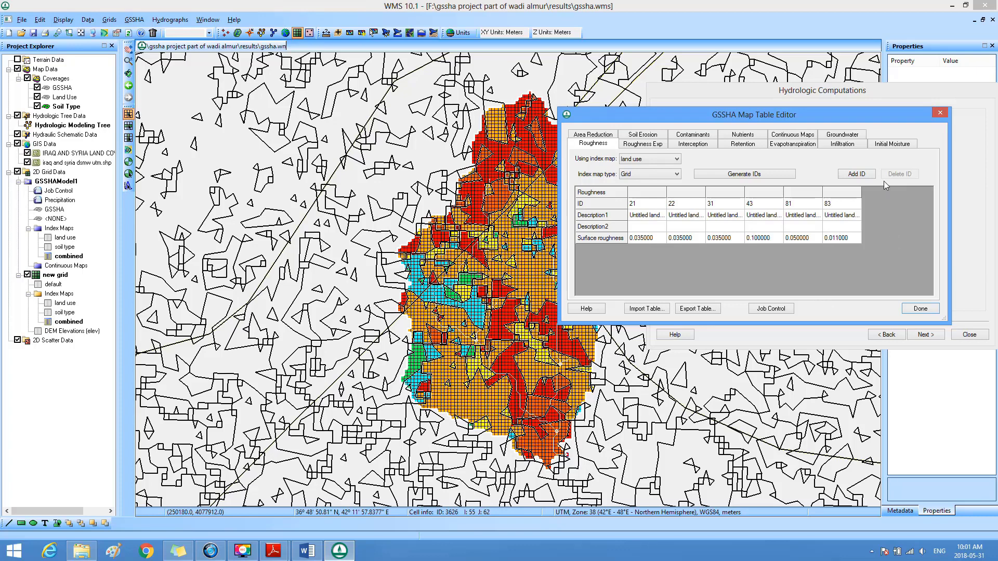
Step: Generate the initial moisture IDs from the soil type index map and review each soil's description and initial moisture
left_click(888, 146)
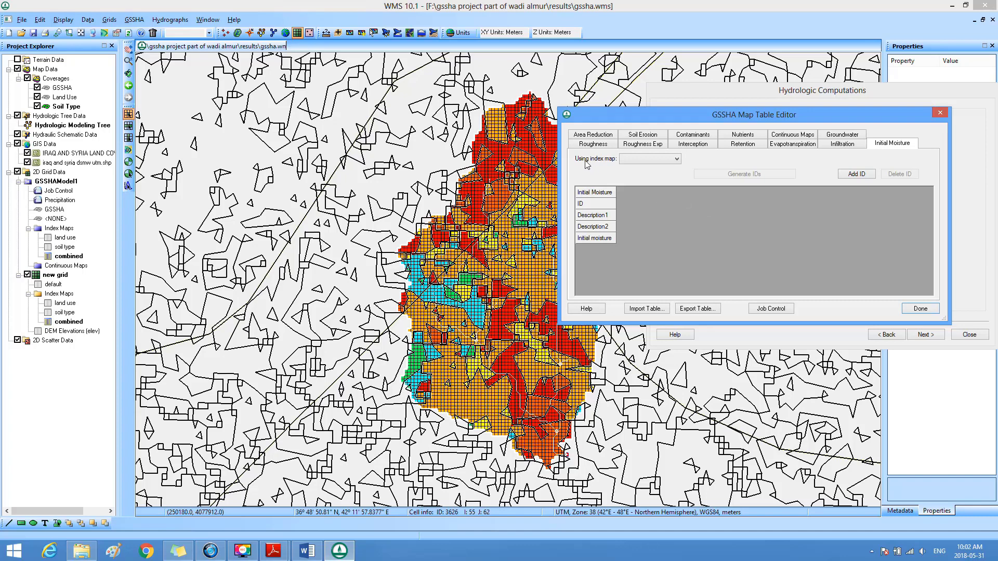
left_click(675, 159)
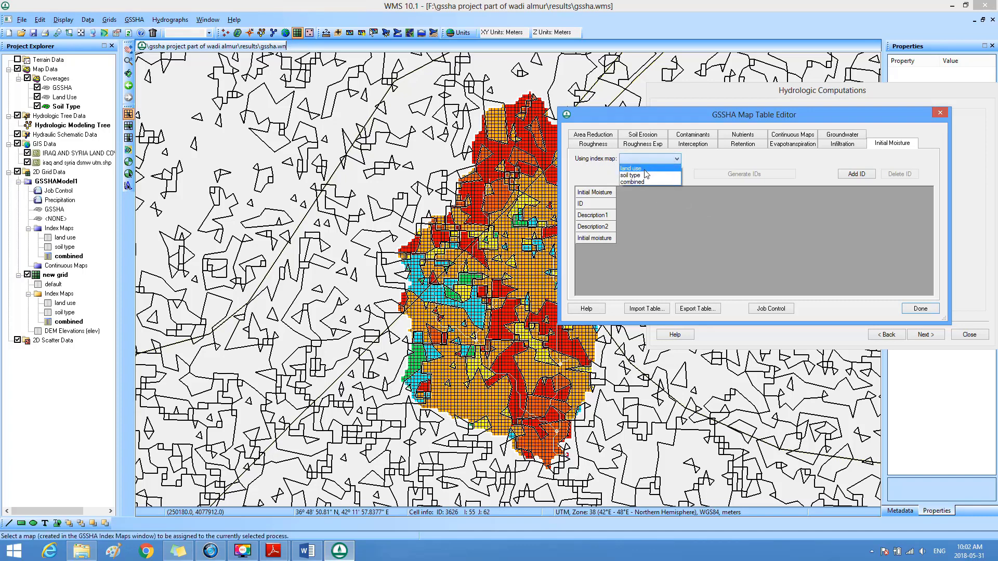
left_click(637, 177)
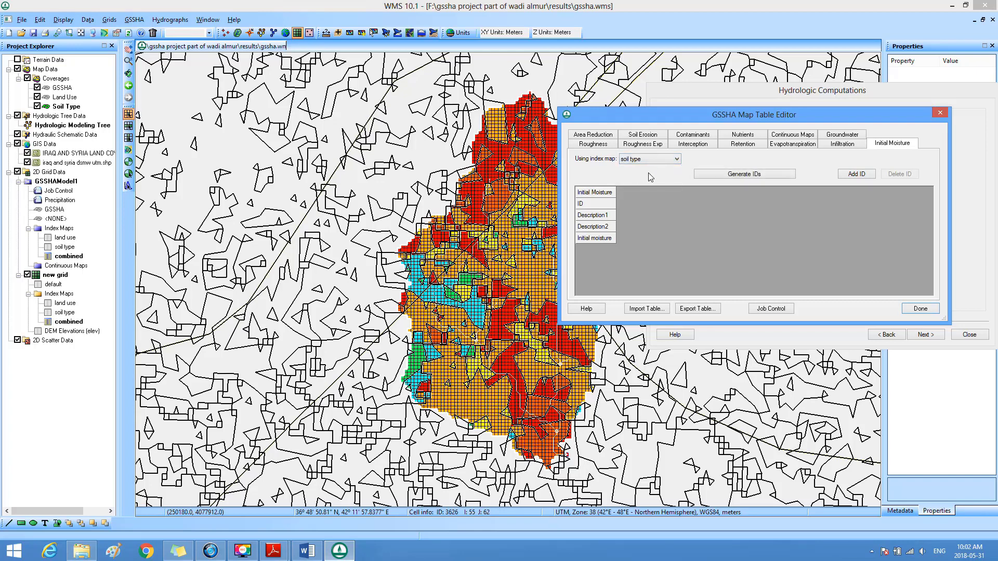
left_click(736, 175)
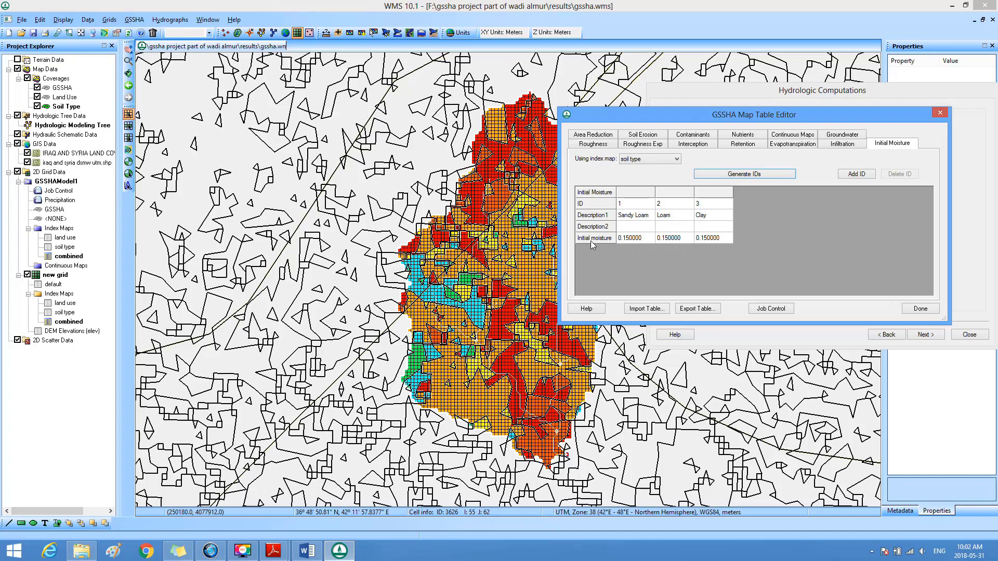
left_click(620, 238)
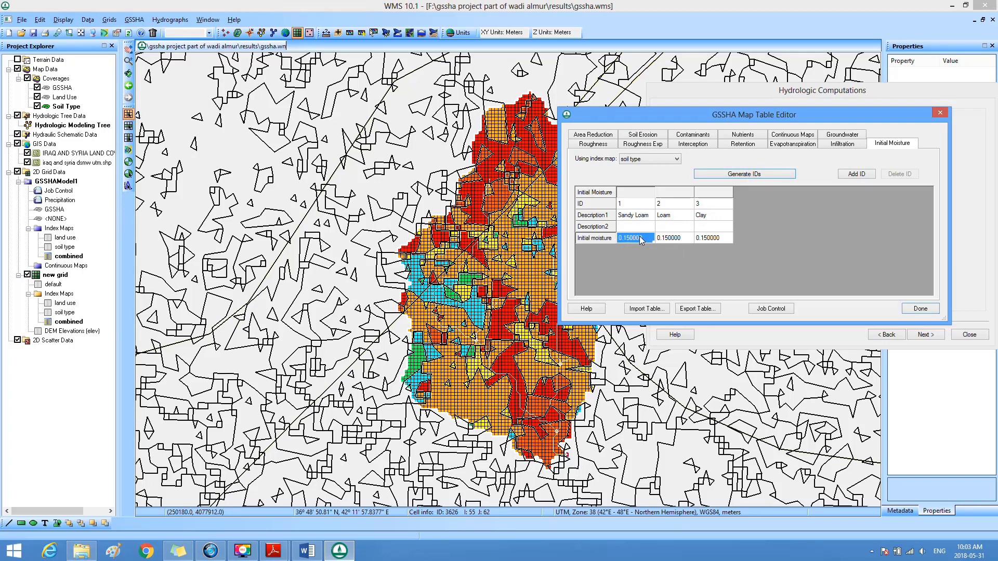
left_click(635, 216)
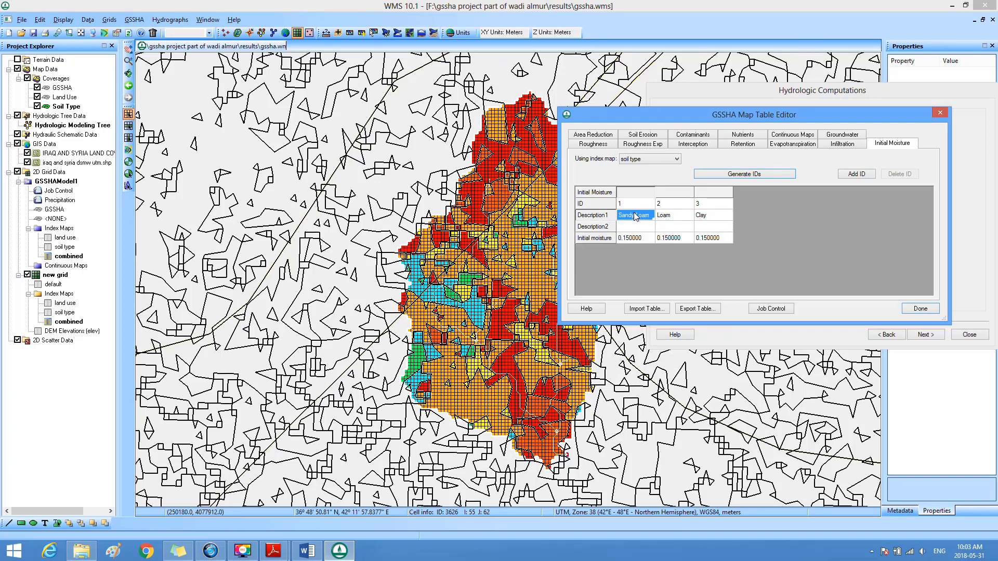
left_click(663, 218)
left_click(703, 216)
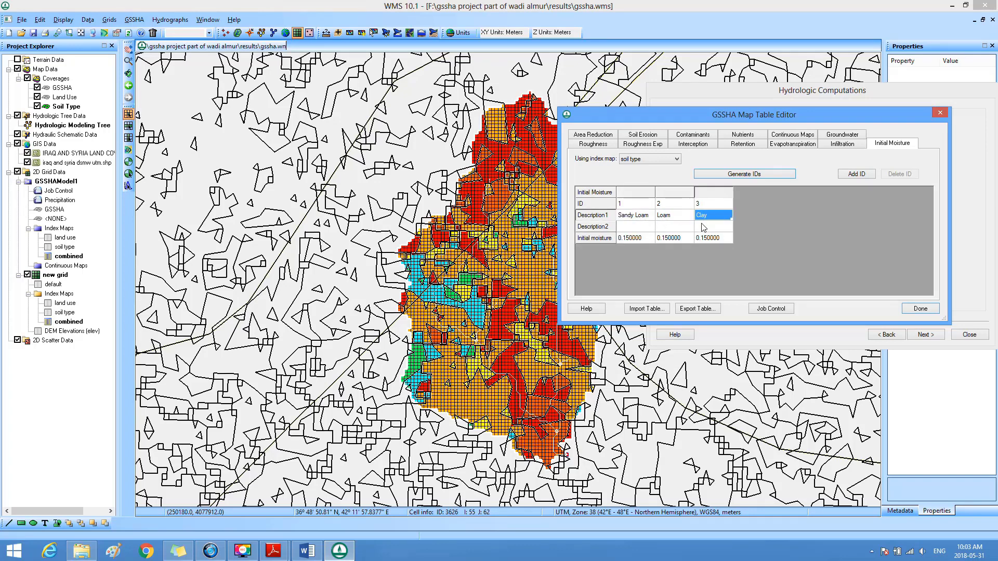
left_click(634, 238)
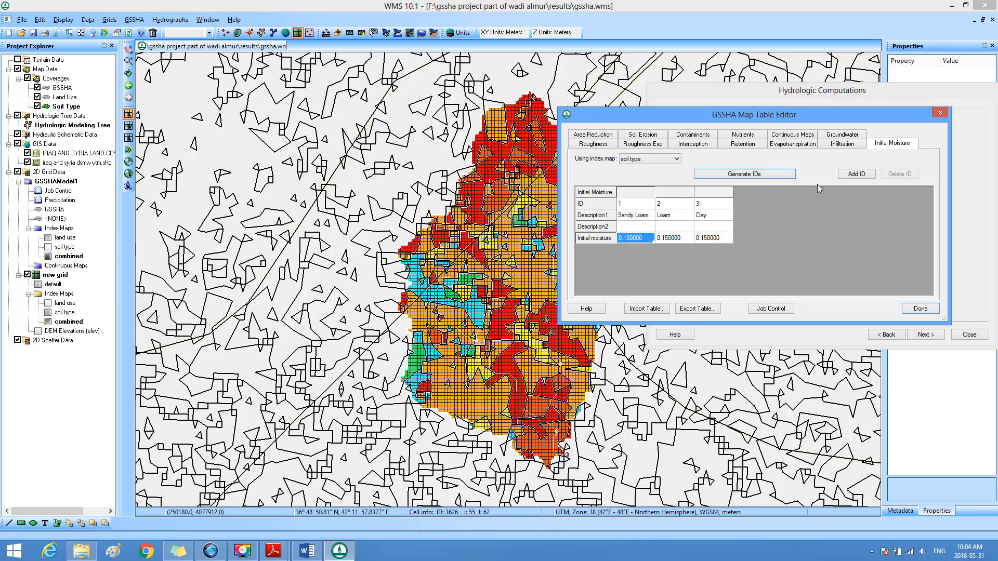
Step: Enable evapotranspiration in the job control parameters using the Penman method with seasonal resistance
left_click(794, 148)
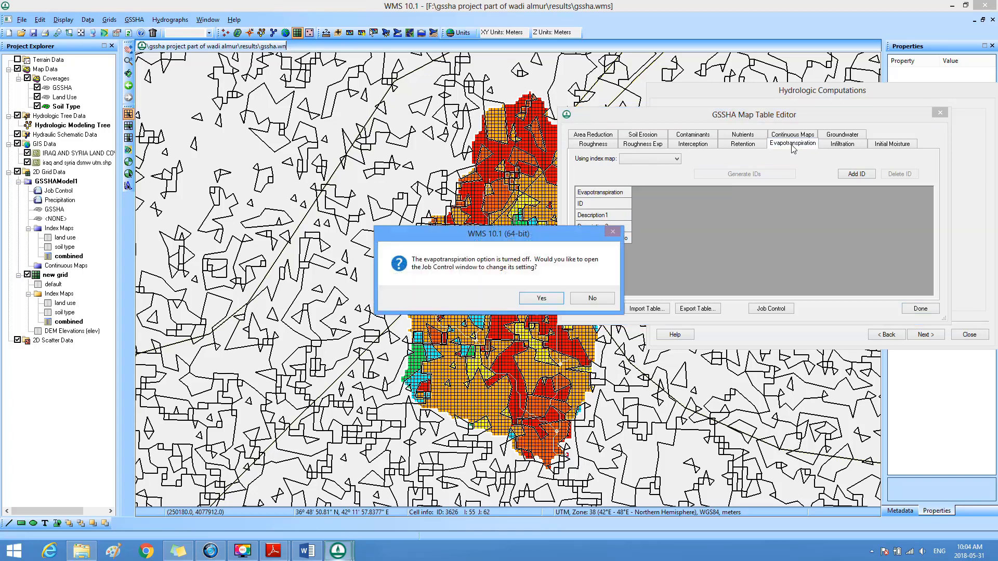
left_click(546, 302)
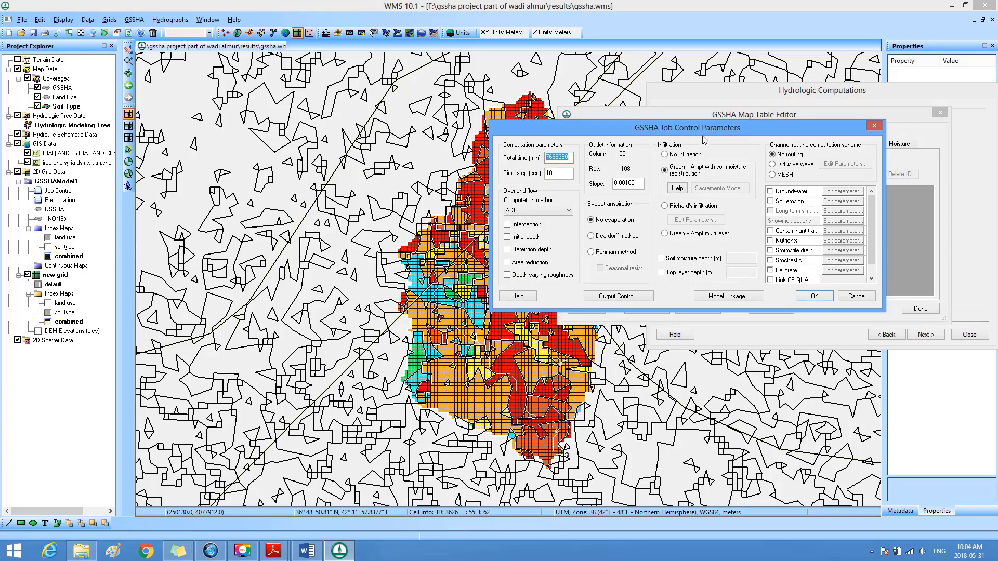
left_click(598, 255)
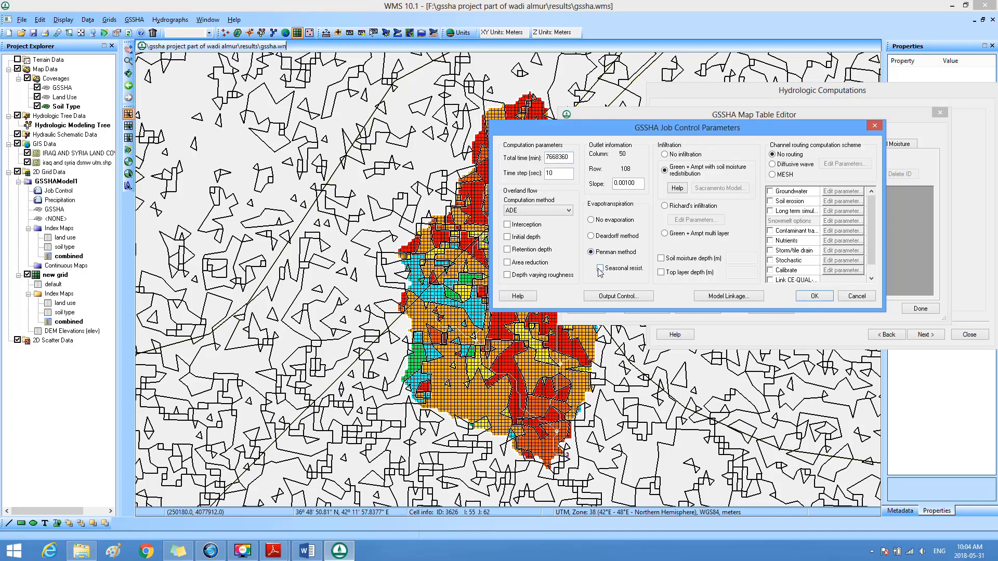
left_click(601, 270)
Step: Enable the soil moisture depth at 0.5 m and the top layer depth at 0.3 m, and accept the job control parameters
left_click(662, 258)
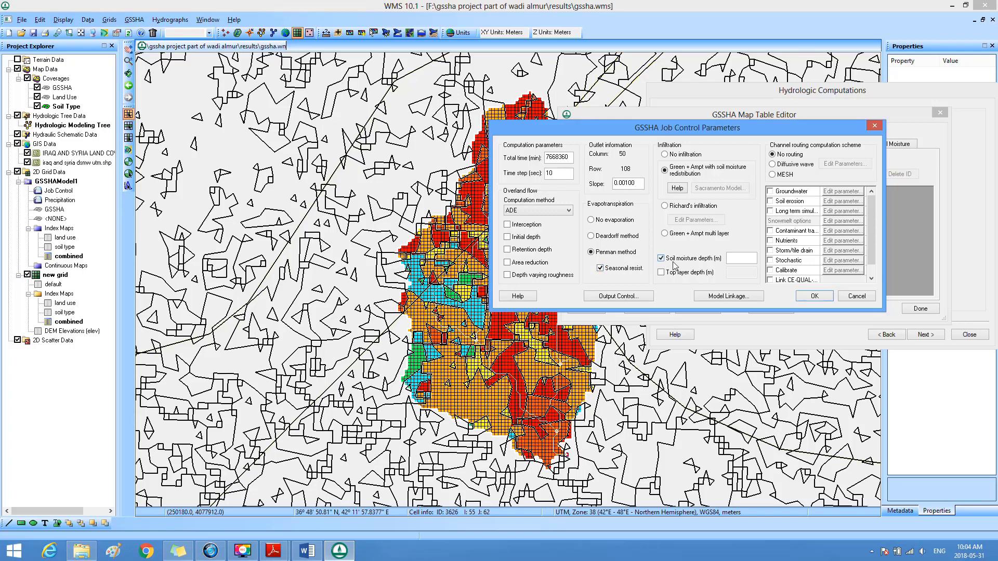
left_click(732, 258)
double_click(736, 257)
type("0.5")
left_click(660, 273)
double_click(731, 273)
type("0.3")
left_click(814, 297)
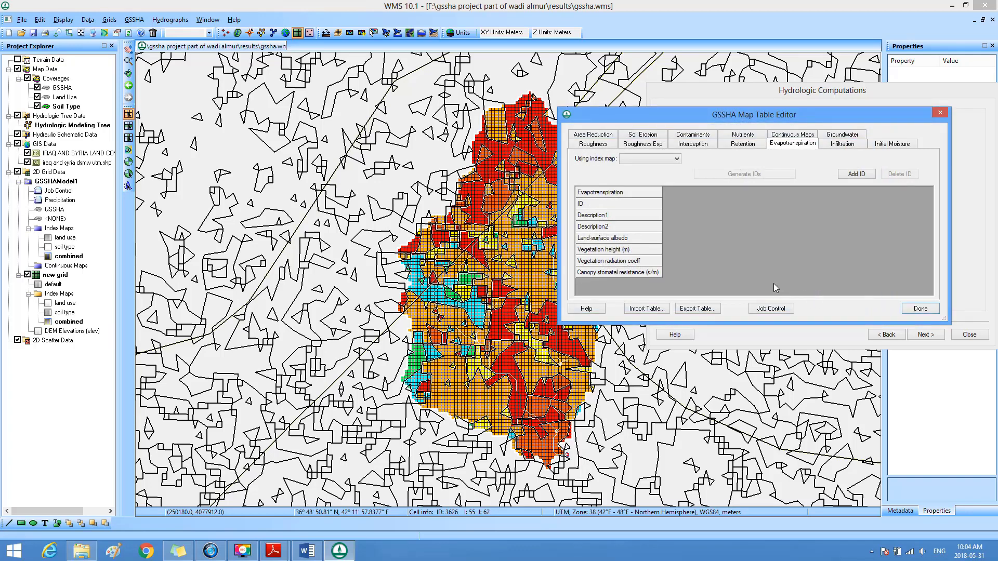
Step: Generate the evapotranspiration IDs from the land use index map and review the four parameters of ID 21
left_click(677, 160)
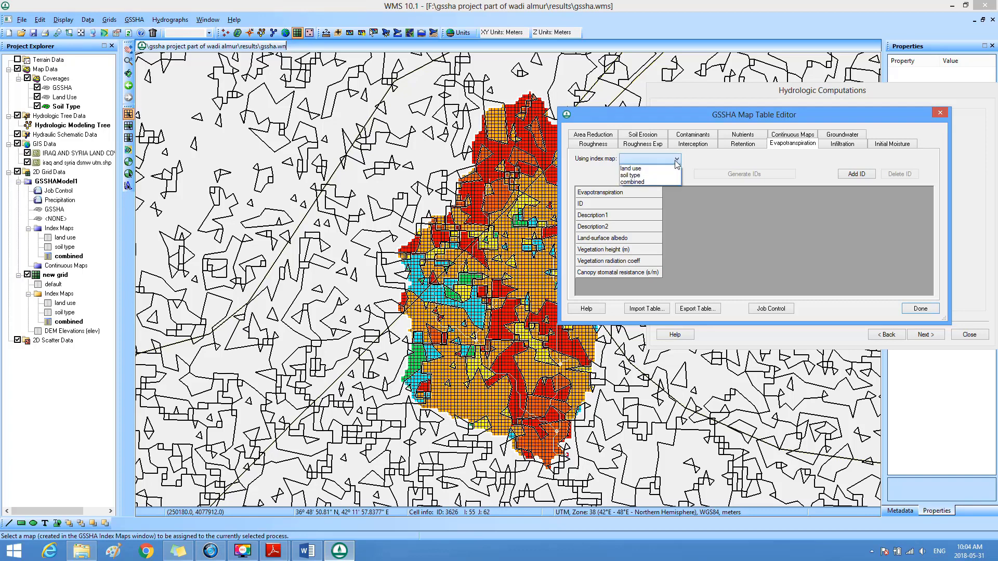
left_click(648, 170)
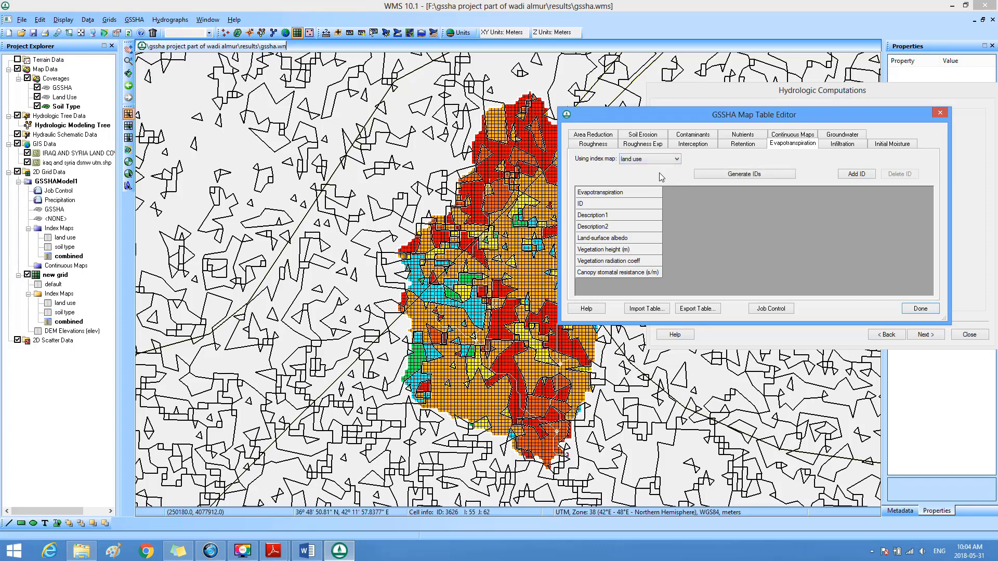
left_click(750, 174)
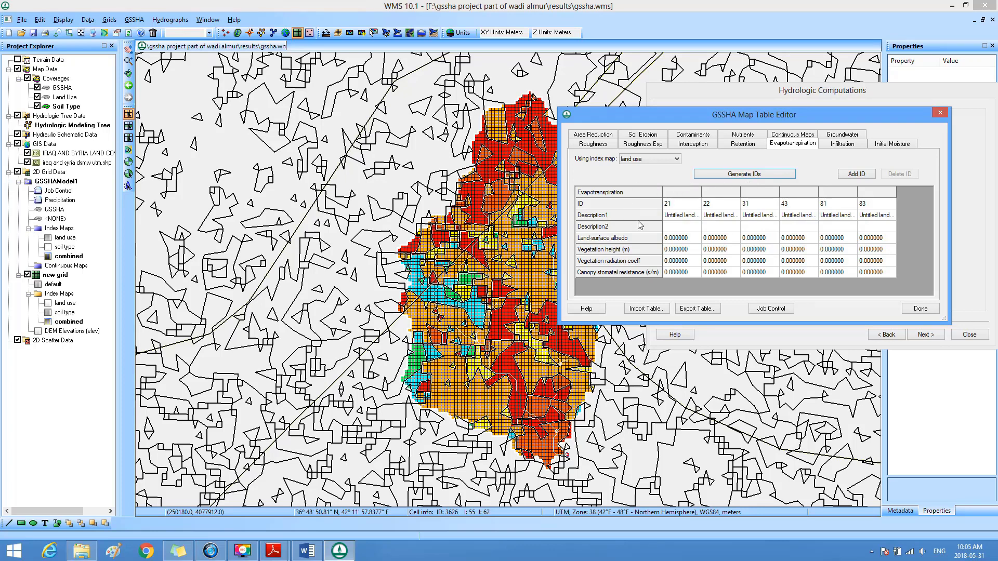
left_click(682, 238)
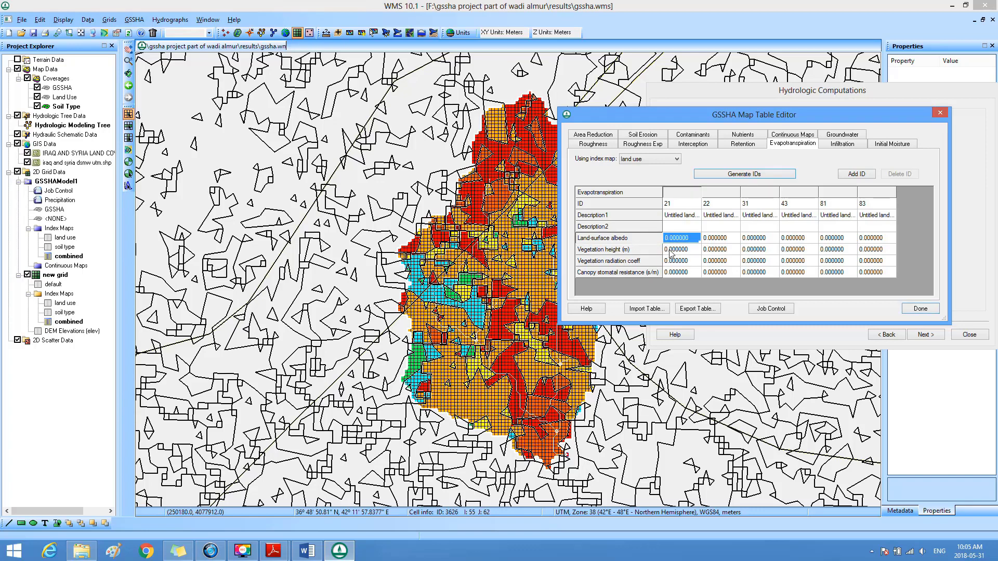
left_click(670, 250)
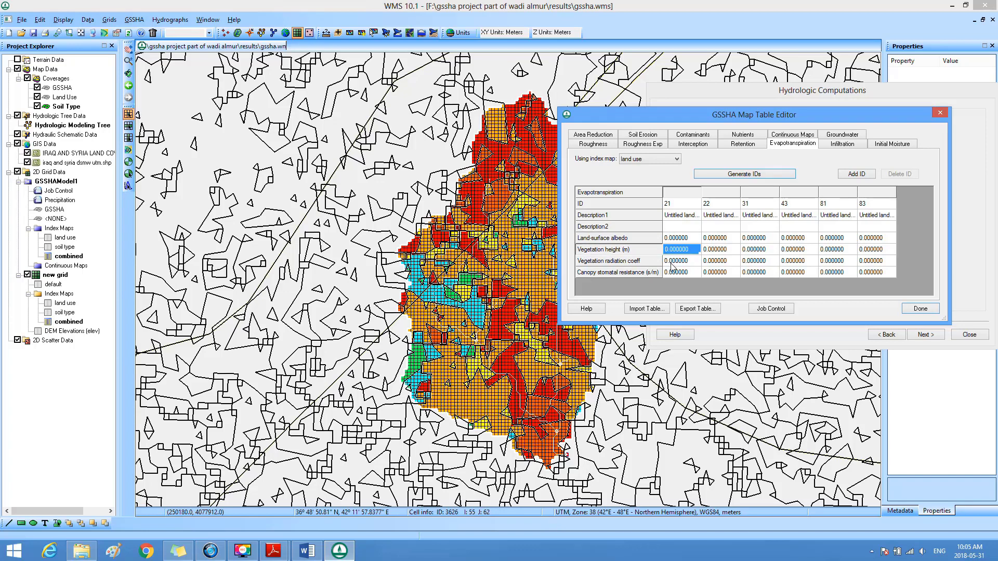
left_click(671, 265)
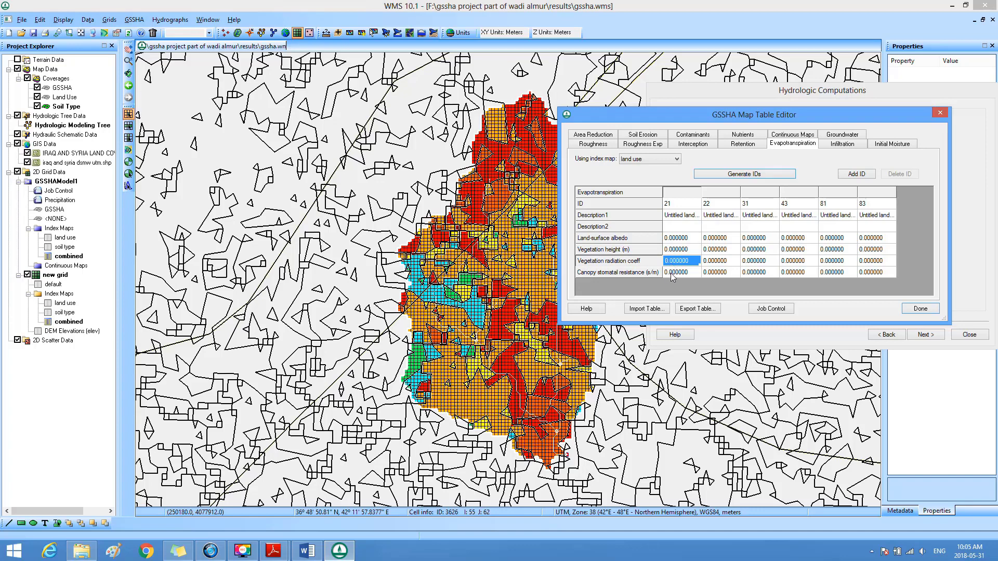
left_click(672, 275)
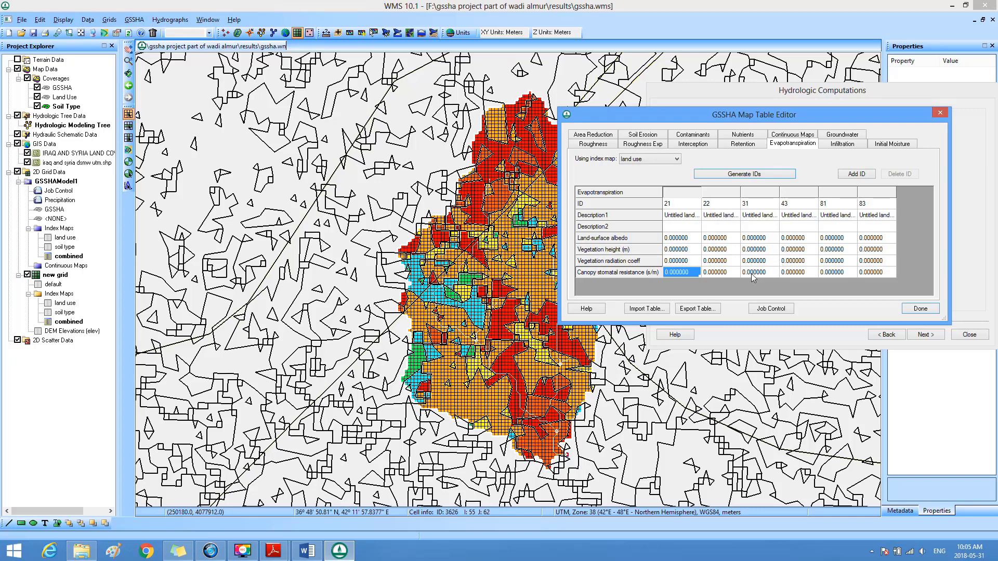
left_click(693, 240)
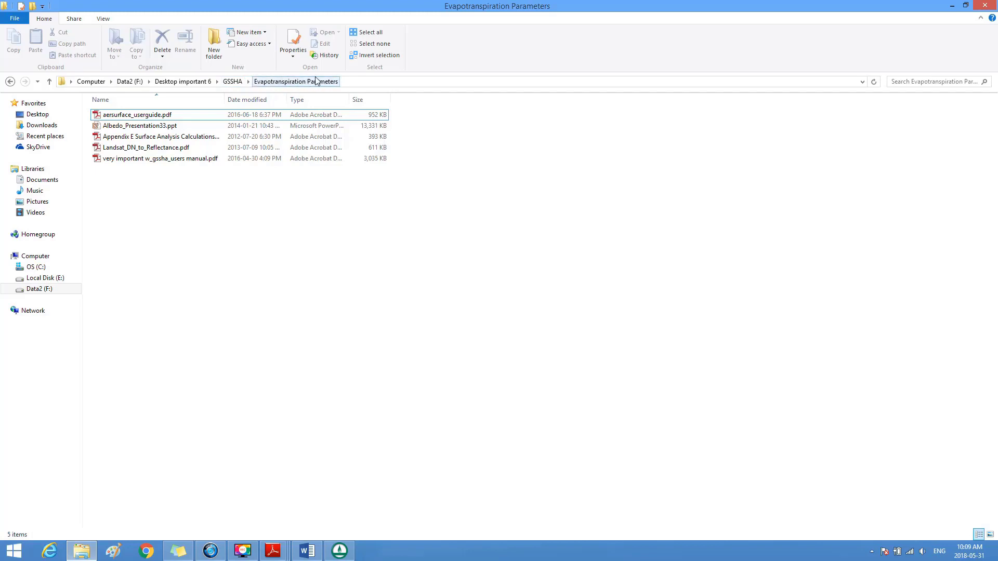
Step: Open aersurface_userguide.pdf from the Evapotranspiration Parameters folder and bring up Table A-1 with the seasonal albedo values and its footnotes
left_click(114, 139)
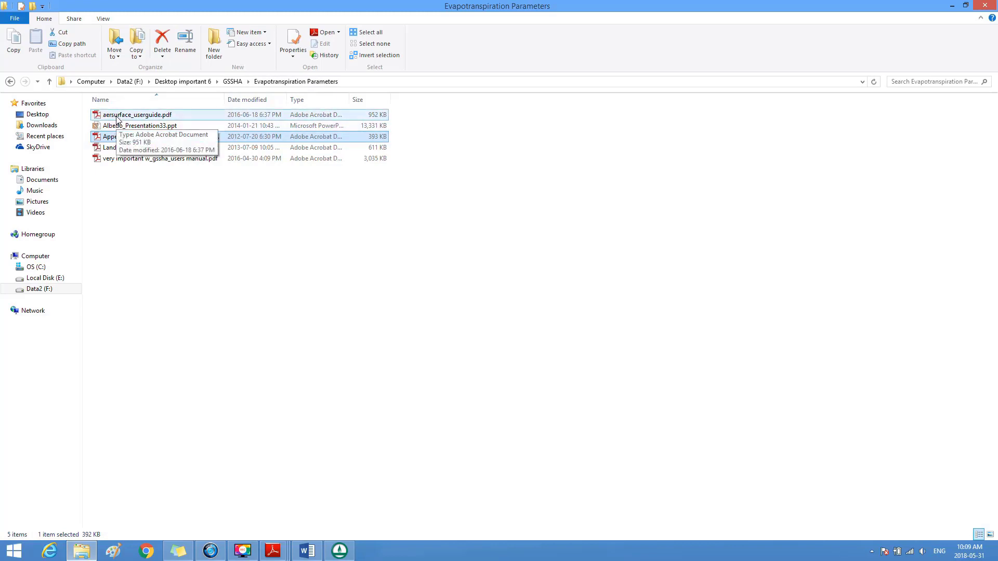
left_click(117, 118)
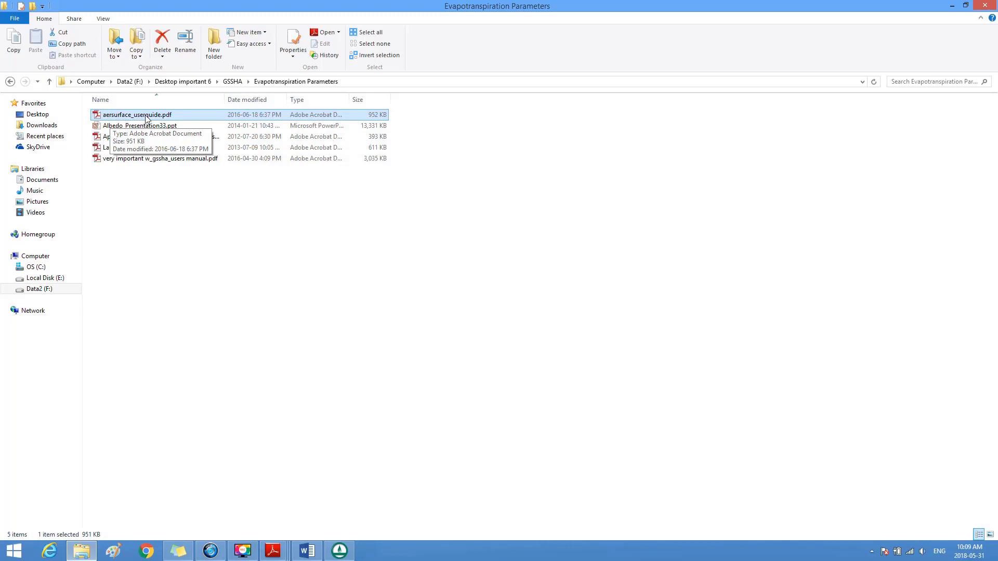
double_click(145, 114)
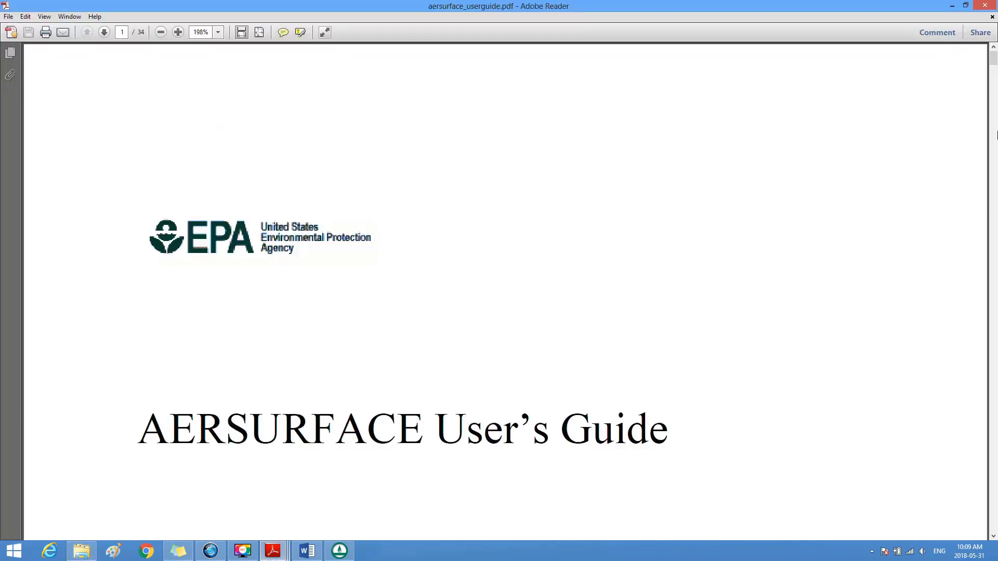
left_click_drag(993, 58, 994, 442)
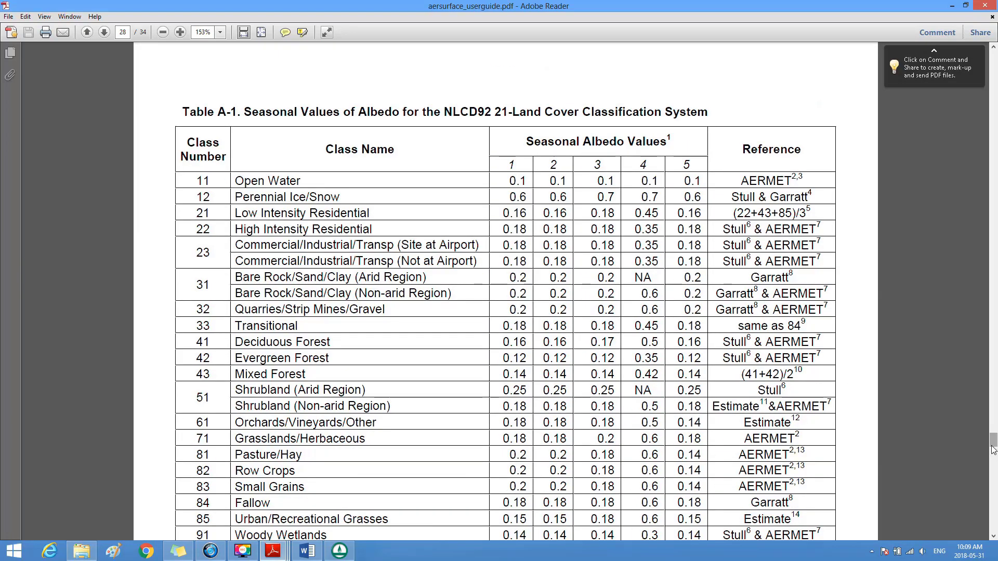
left_click_drag(994, 536, 995, 539)
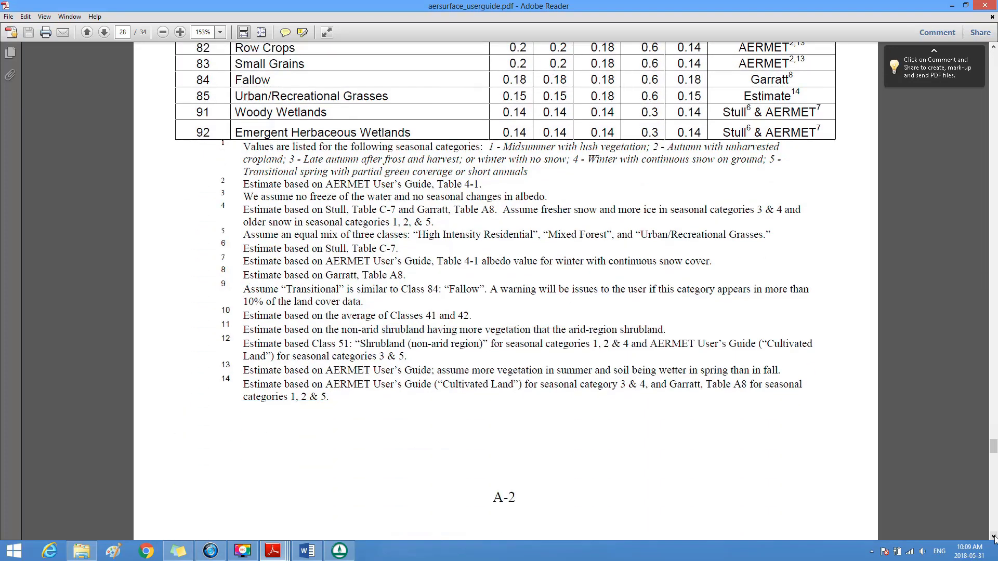
left_click(994, 539)
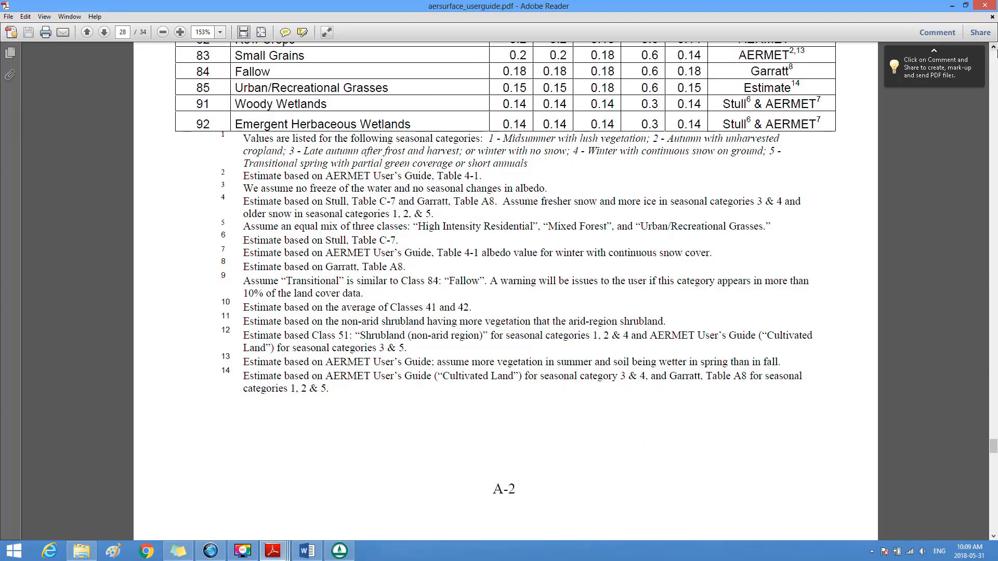
left_click(993, 47)
left_click_drag(993, 47, 994, 46)
left_click_drag(993, 47, 993, 47)
left_click(993, 47)
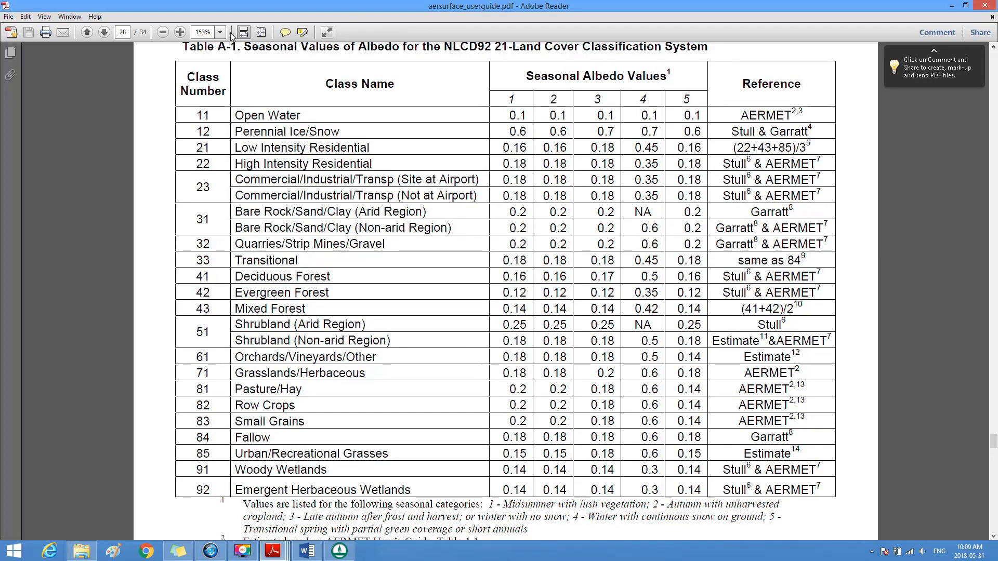
left_click(123, 32)
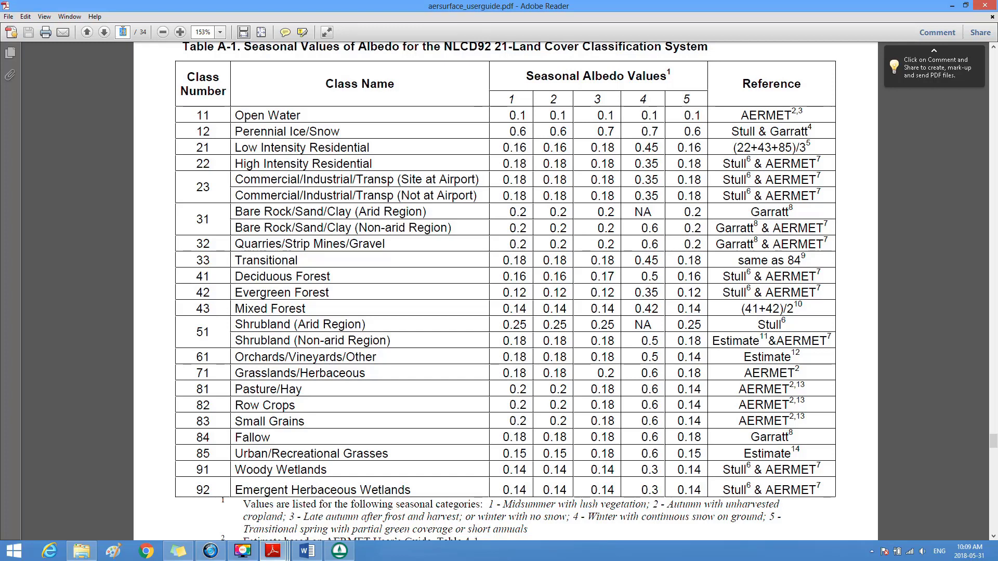
left_click(123, 33)
Step: Examine what seasonal categories 2 to 5 of the albedo table mean by comparing the column headings with footnote 1
double_click(552, 101)
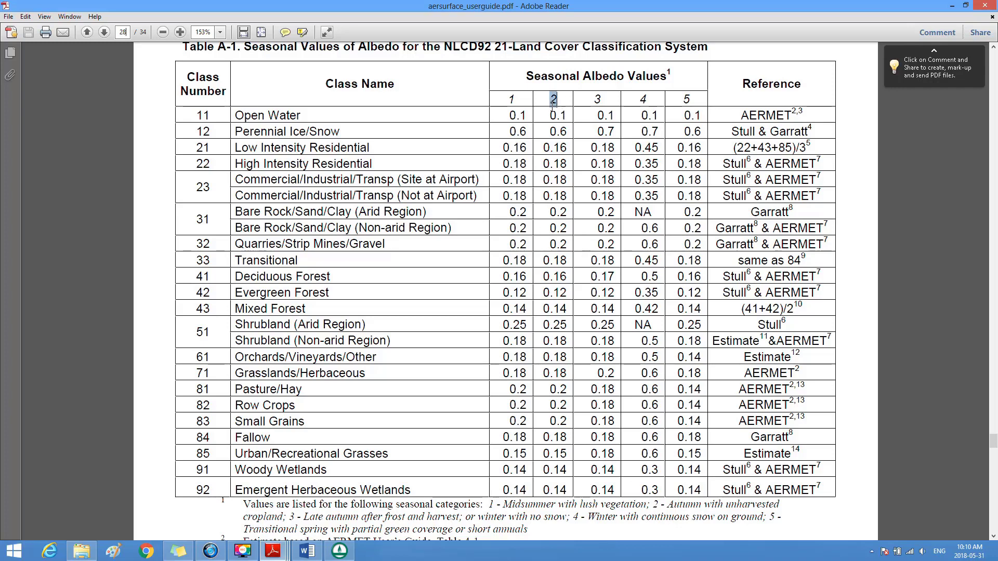
mouse_move(659, 505)
left_mouse_down()
mouse_move(686, 516)
mouse_move(660, 506)
left_mouse_up()
left_click(660, 506)
left_click_drag(583, 76, 587, 132)
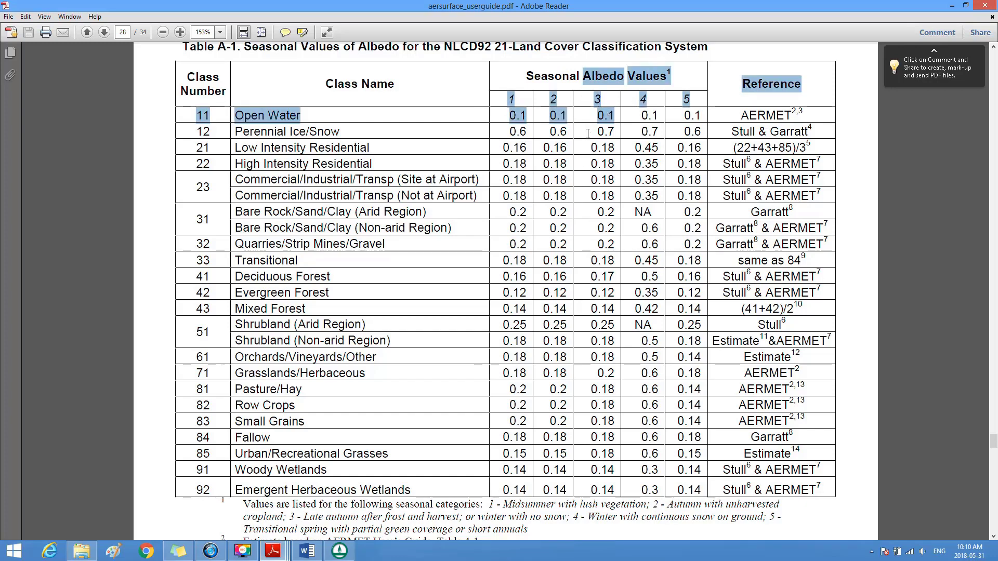
left_click_drag(632, 96, 650, 100)
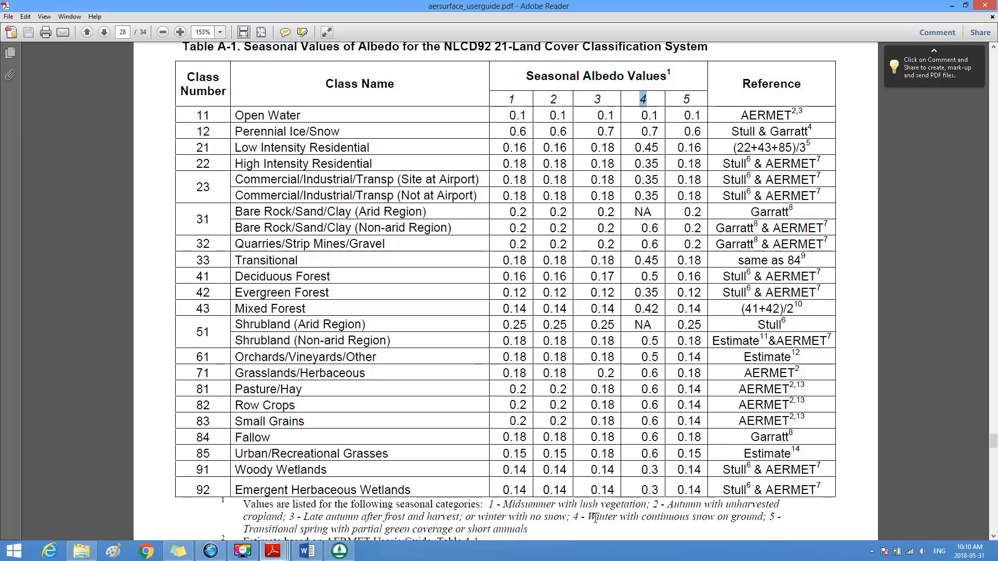
left_click_drag(595, 516, 604, 518)
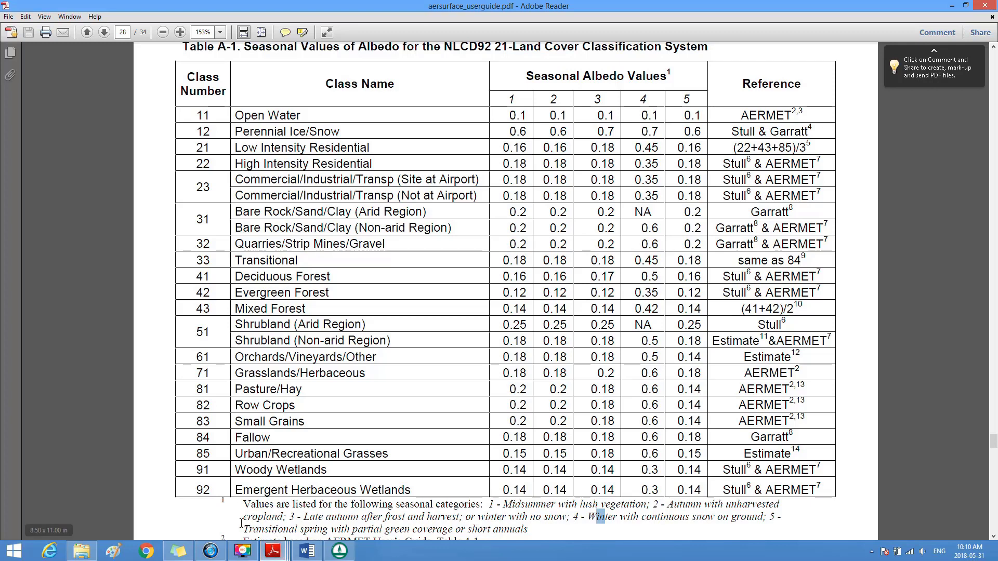
left_click_drag(244, 529, 296, 529)
left_click(677, 99)
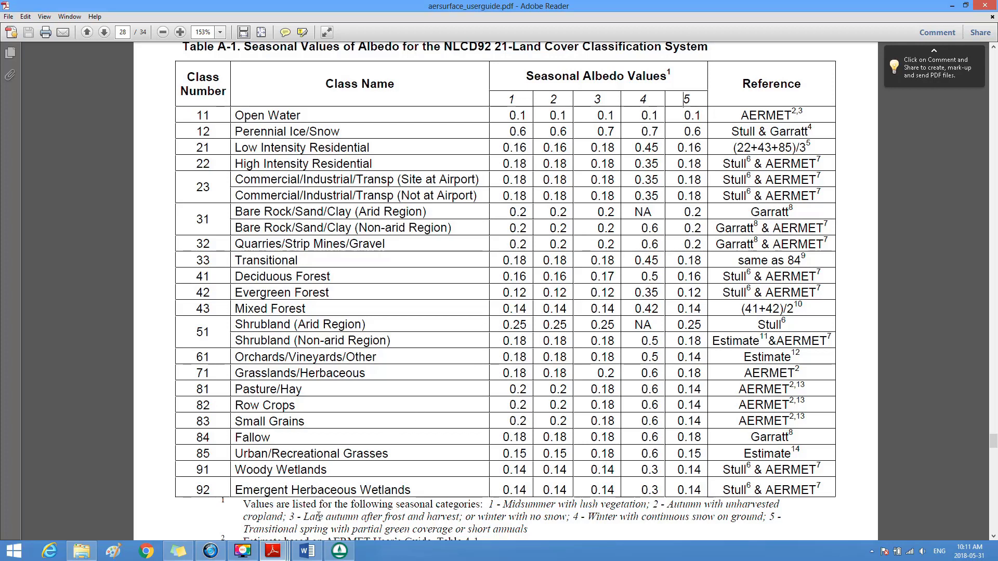
Step: Look up the category 5 albedo for Pasture/Hay in Table A-1 of aersurface_userguide.pdf and set ID 21's land-surface albedo in WMS to 0.14
left_click(342, 554)
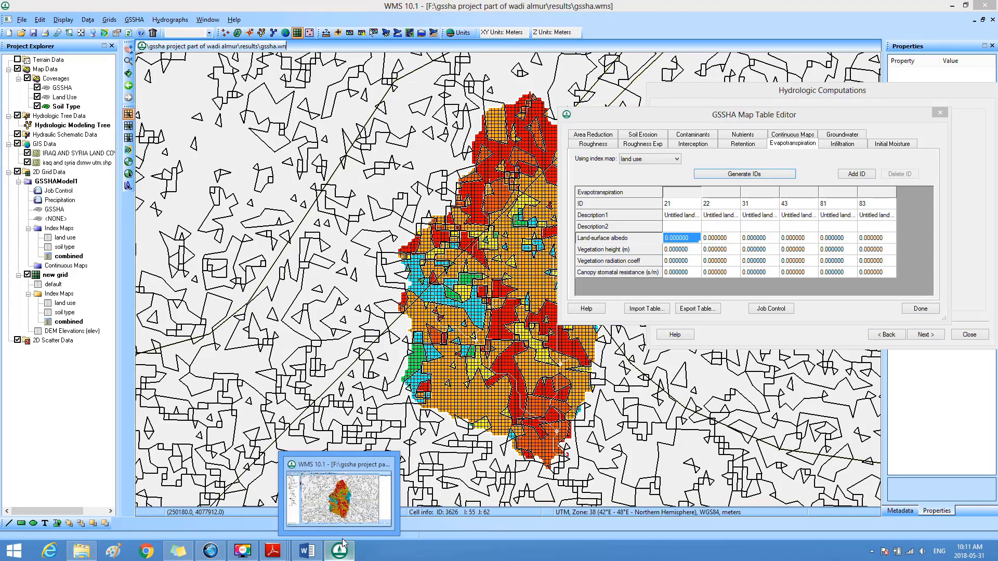
mouse_move(282, 558)
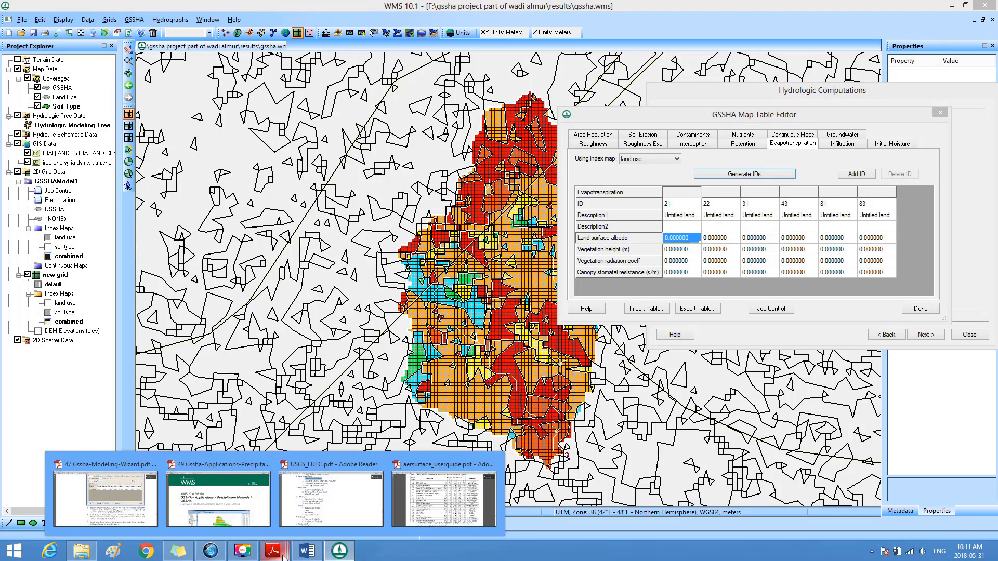
left_click(410, 497)
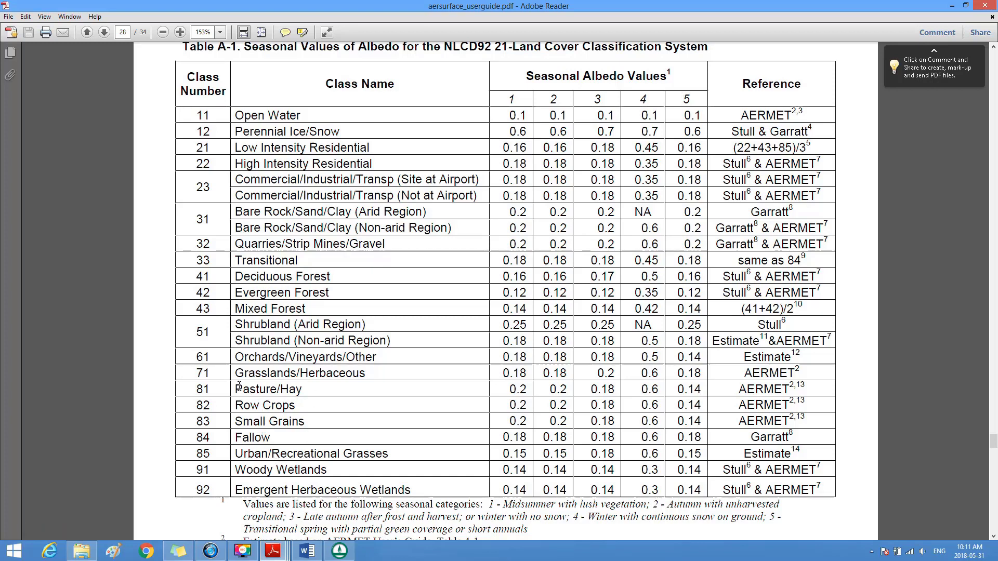
left_click_drag(232, 385, 304, 390)
double_click(304, 390)
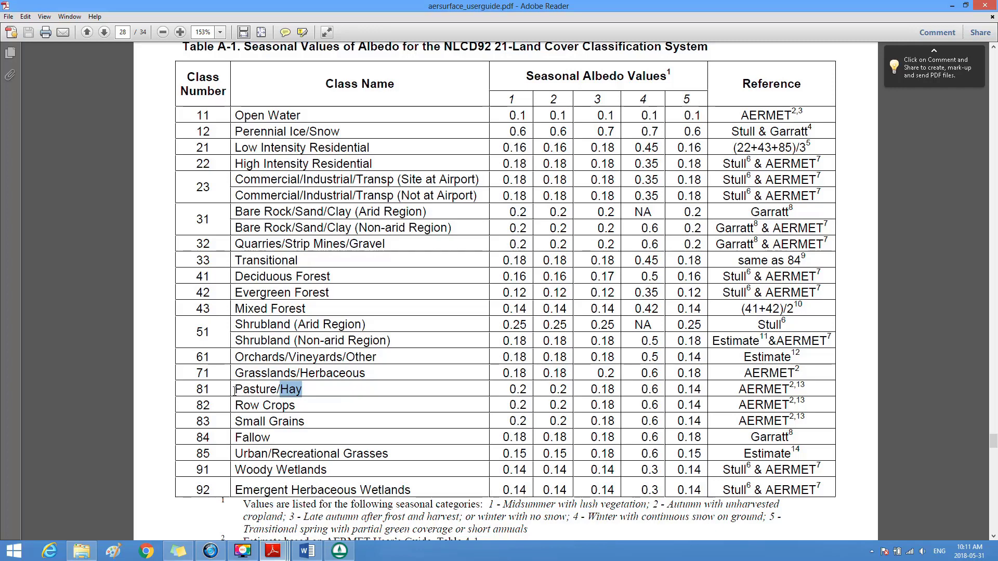
left_click_drag(236, 390, 304, 392)
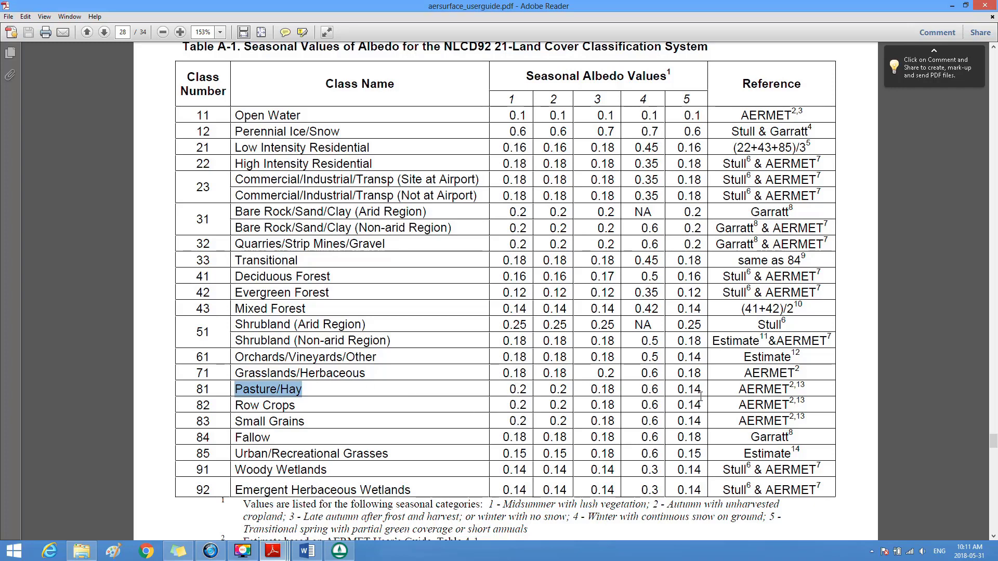
left_click_drag(676, 389, 699, 390)
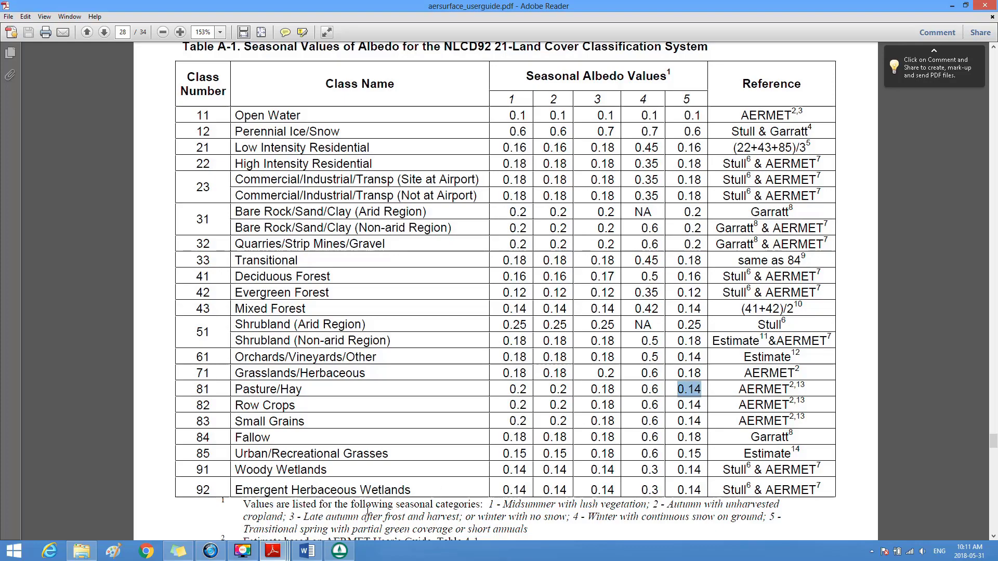
left_click(339, 551)
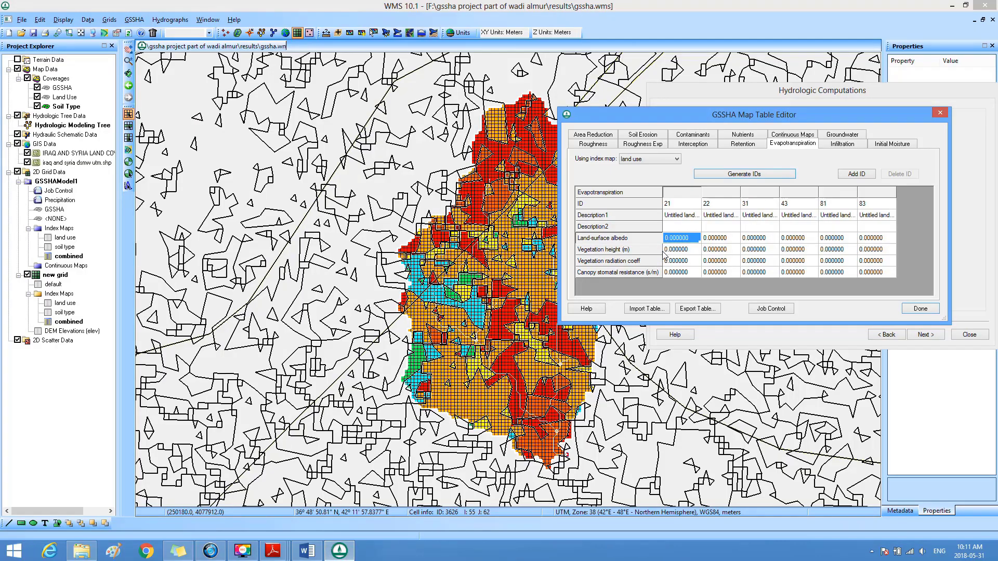
type("0.14")
Step: Identify class 22 in USGS_LULC.pdf and set its land-surface albedo in WMS to 0.14, the category 5 value for Orchards/Vineyards/Other in Table A-1
left_click(716, 207)
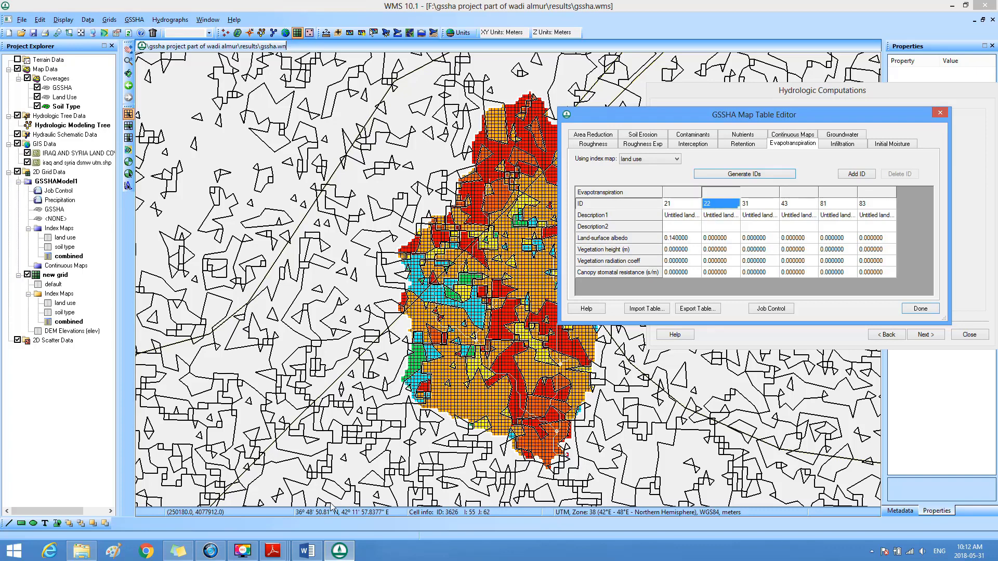
mouse_move(281, 555)
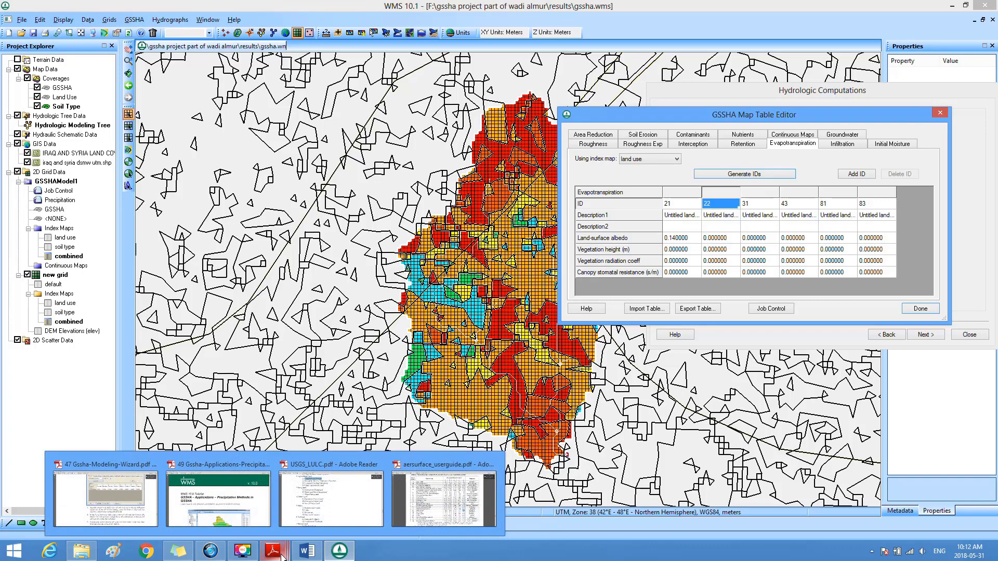
left_click(309, 517)
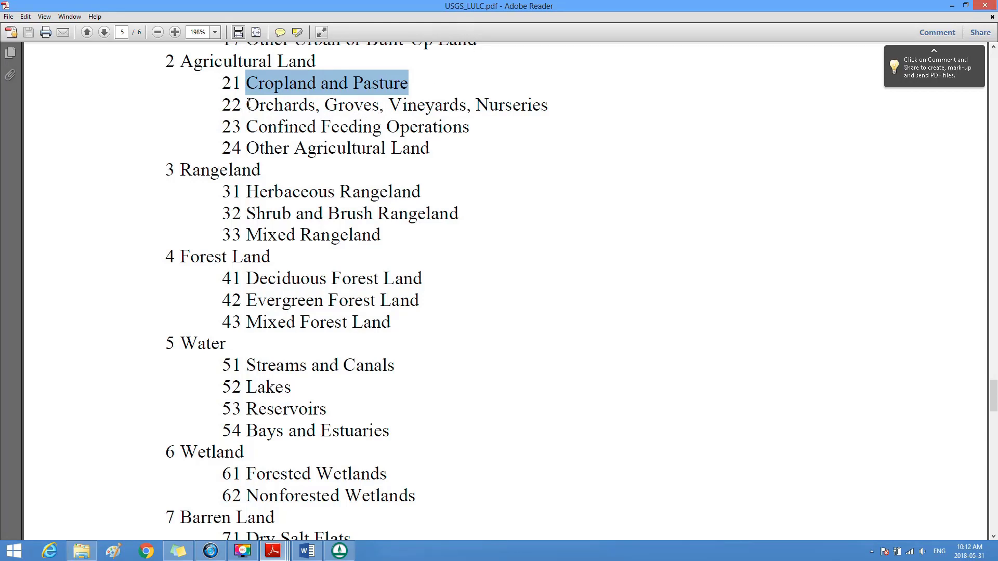
left_click_drag(248, 106, 491, 114)
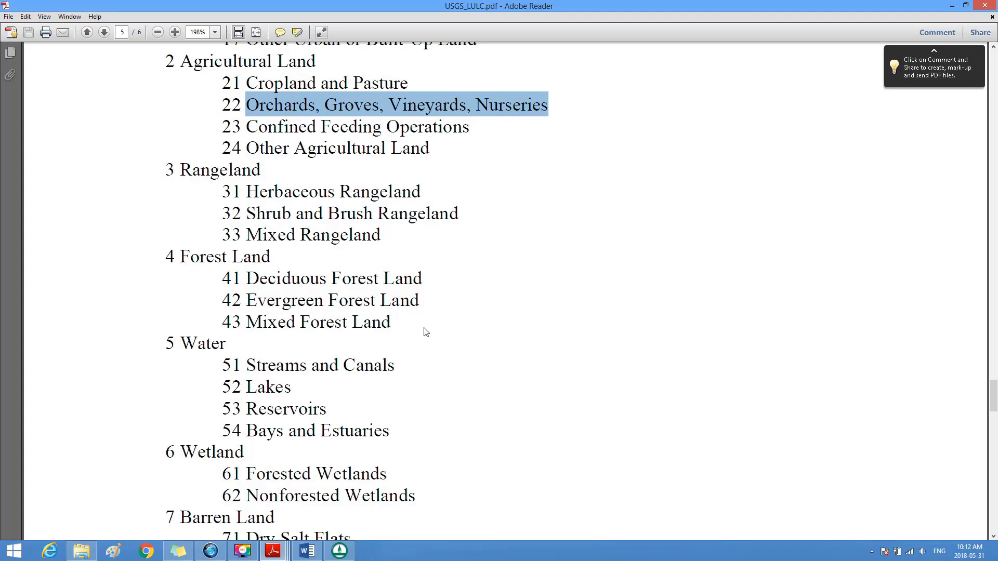
mouse_move(274, 551)
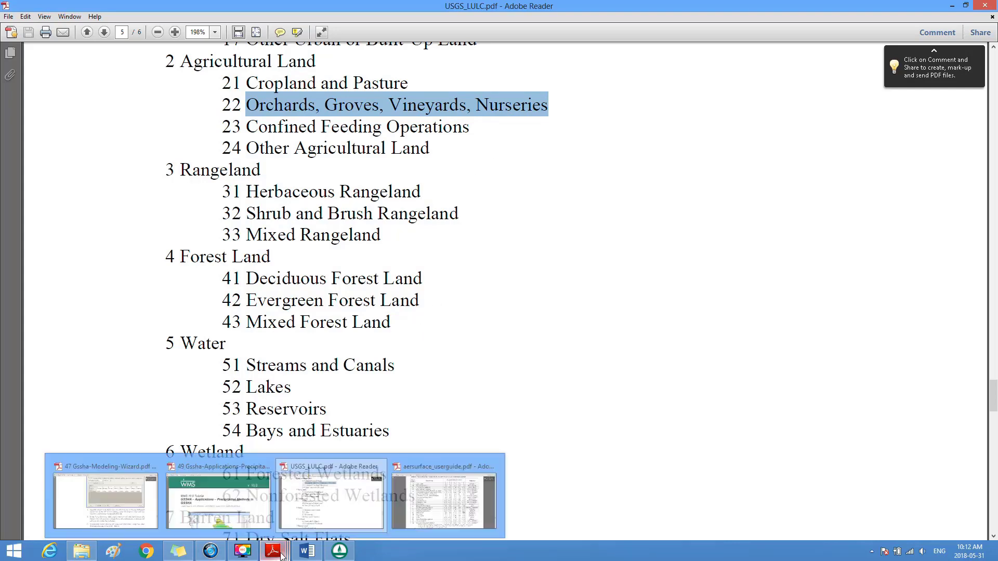
left_click(418, 511)
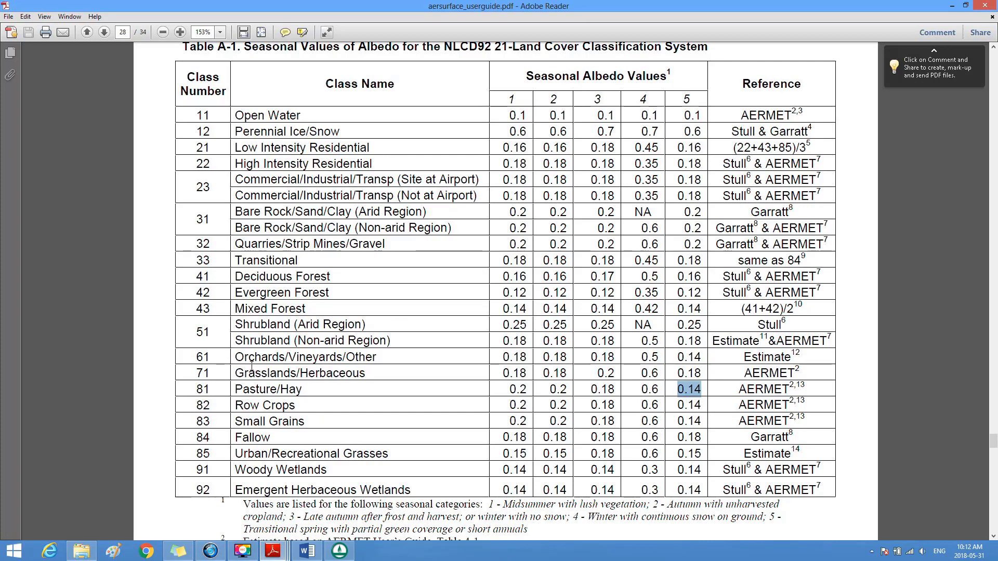
left_click_drag(232, 356, 379, 357)
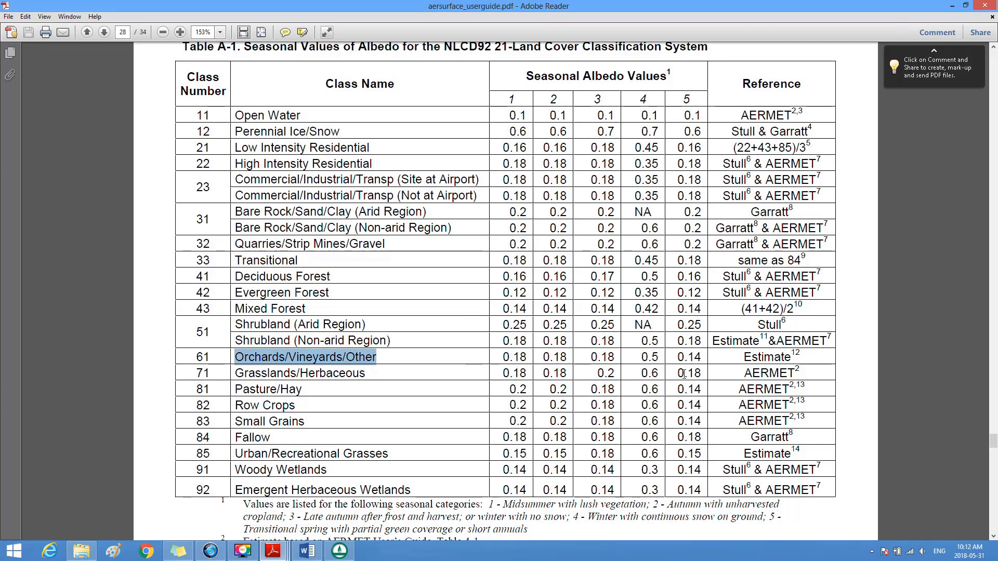
left_click_drag(678, 357, 707, 365)
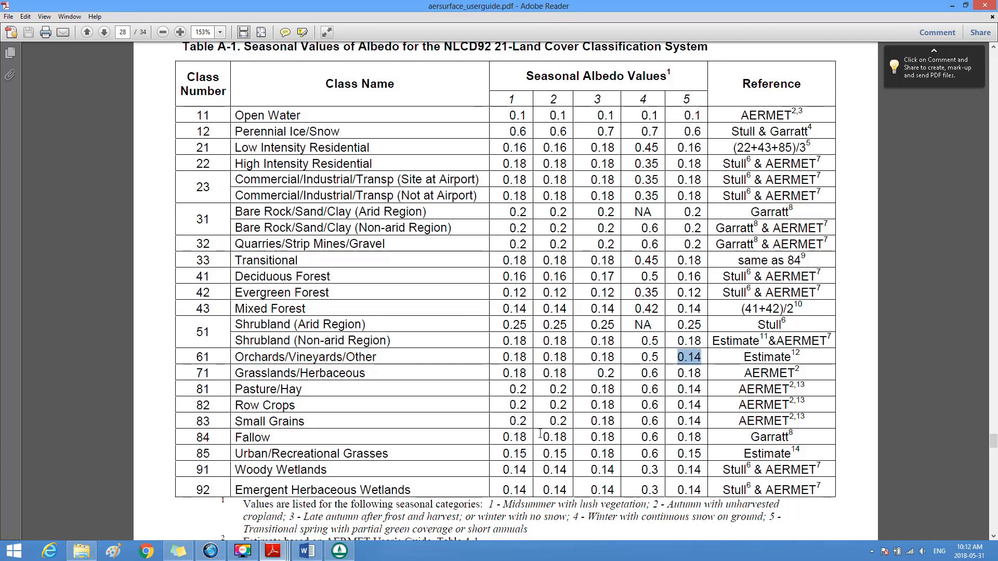
left_click(339, 551)
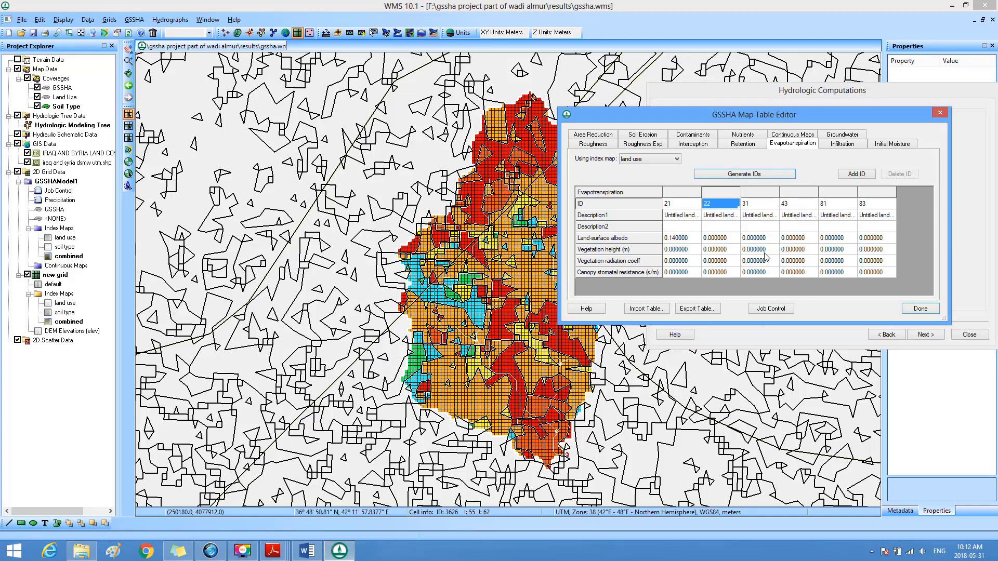
left_click(724, 240)
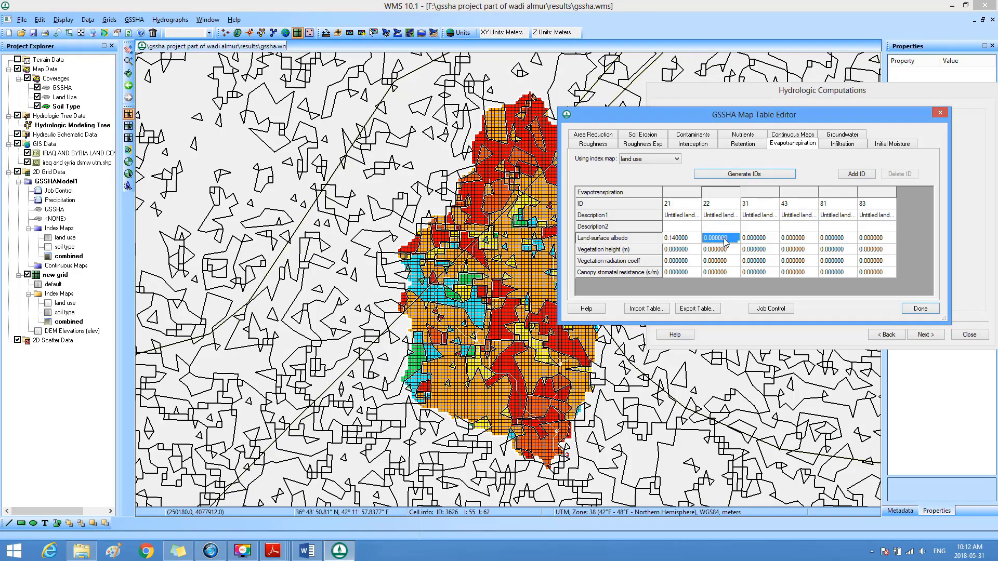
type("0.14")
Step: Identify class 31 in USGS_LULC.pdf and set its land-surface albedo in WMS to 0.18, the category 5 value for Grasslands/Herbaceous in Table A-1
left_click(750, 206)
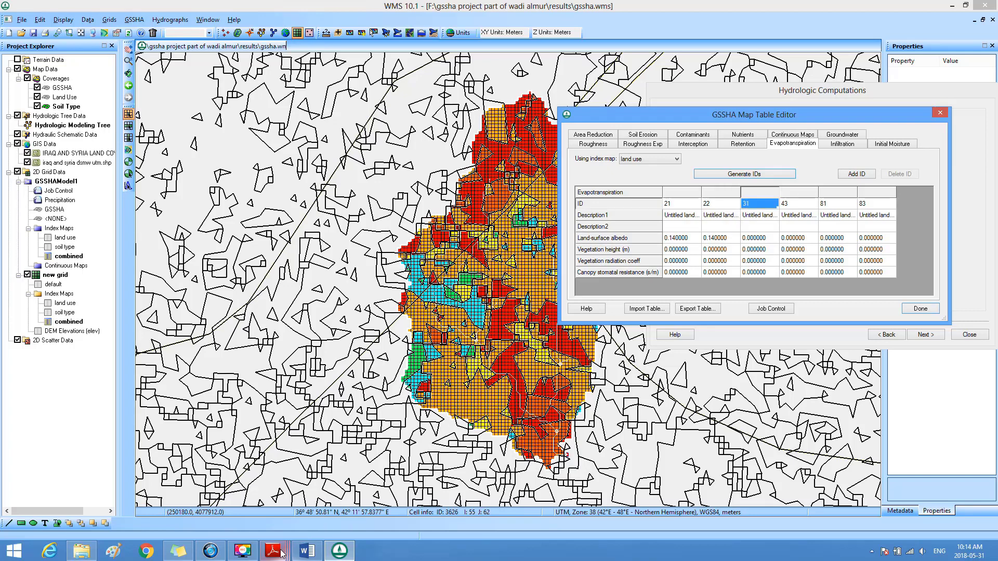
mouse_move(280, 555)
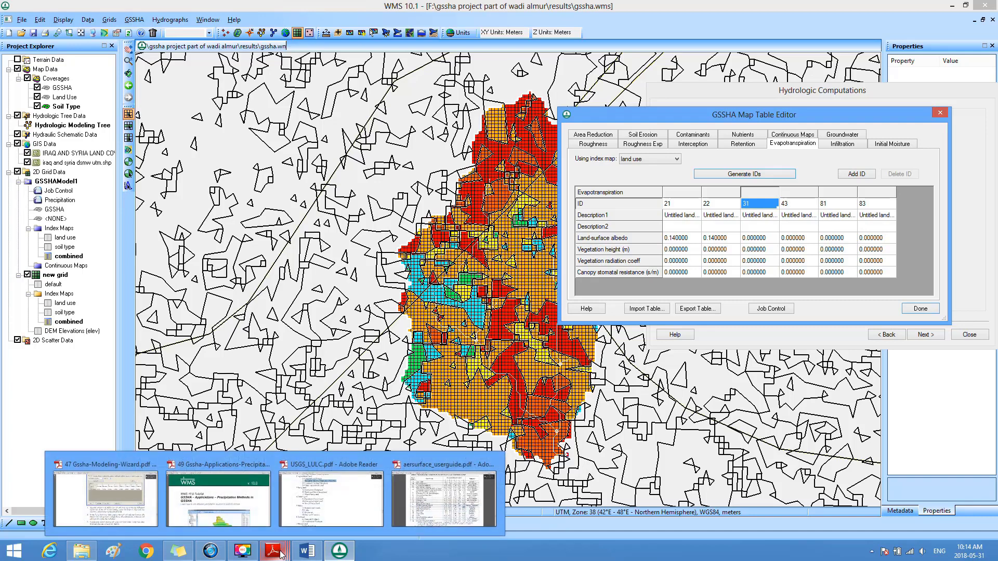
left_click(317, 513)
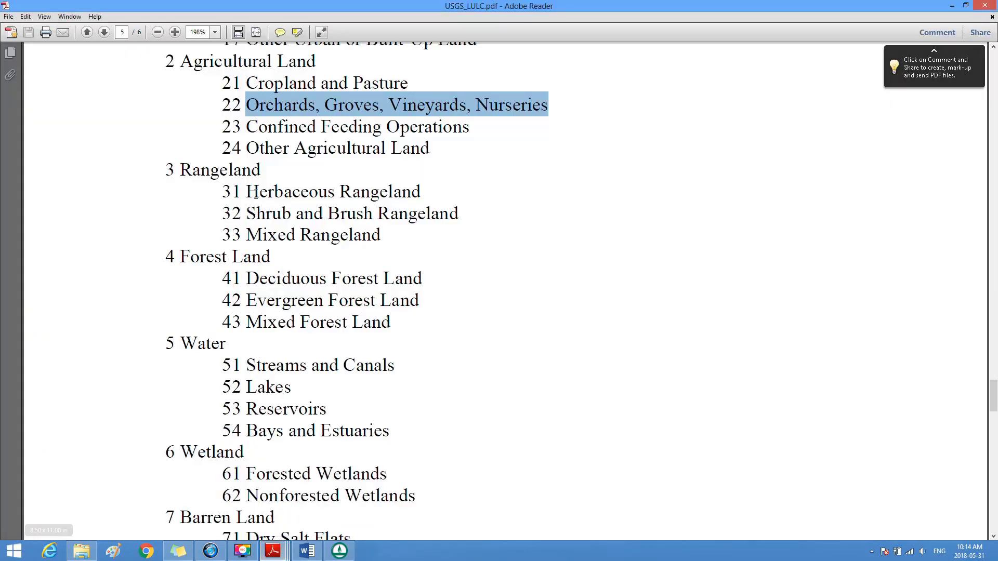
left_click_drag(250, 191, 378, 198)
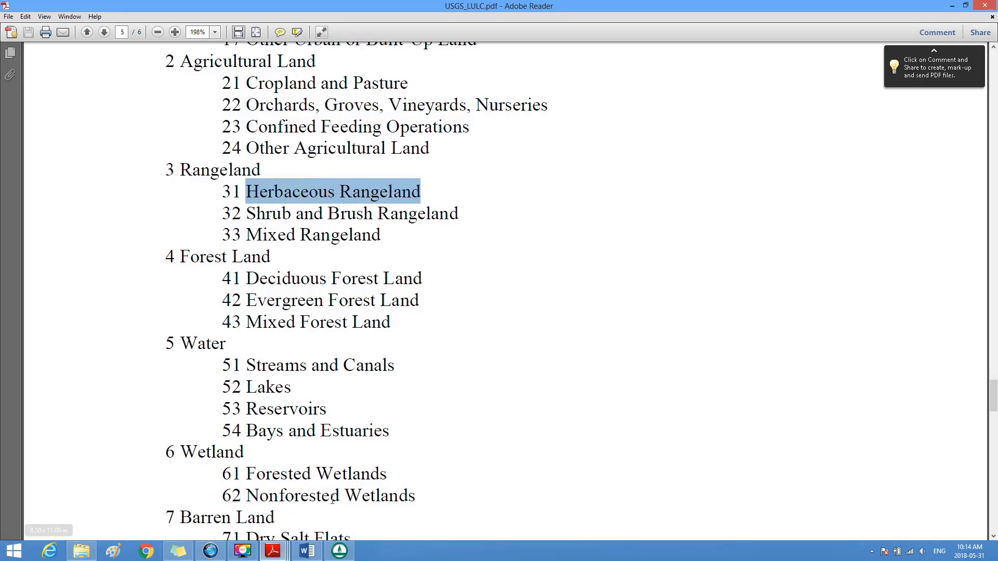
mouse_move(273, 551)
left_click(444, 497)
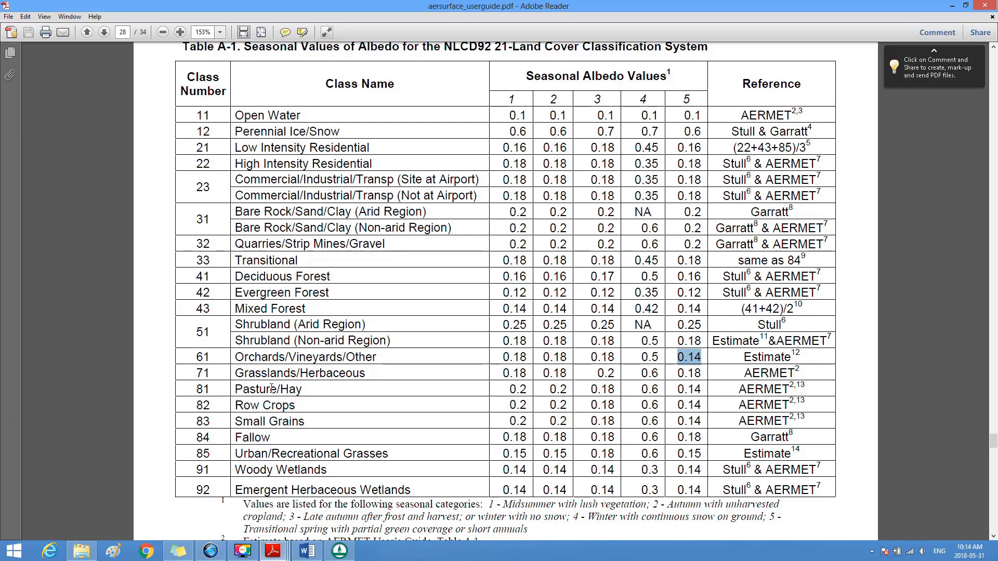
left_click_drag(235, 372, 367, 374)
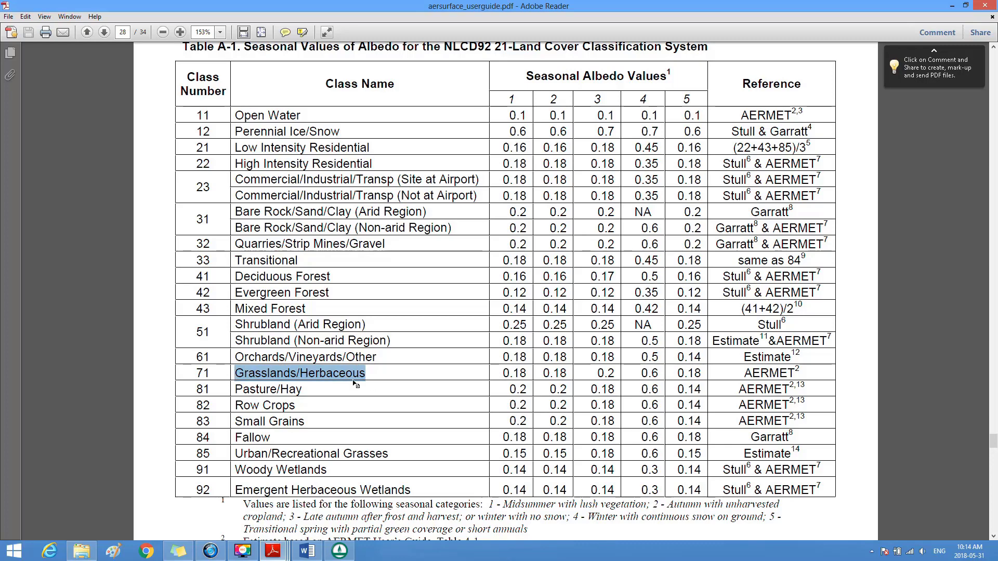
left_click_drag(678, 369, 700, 373)
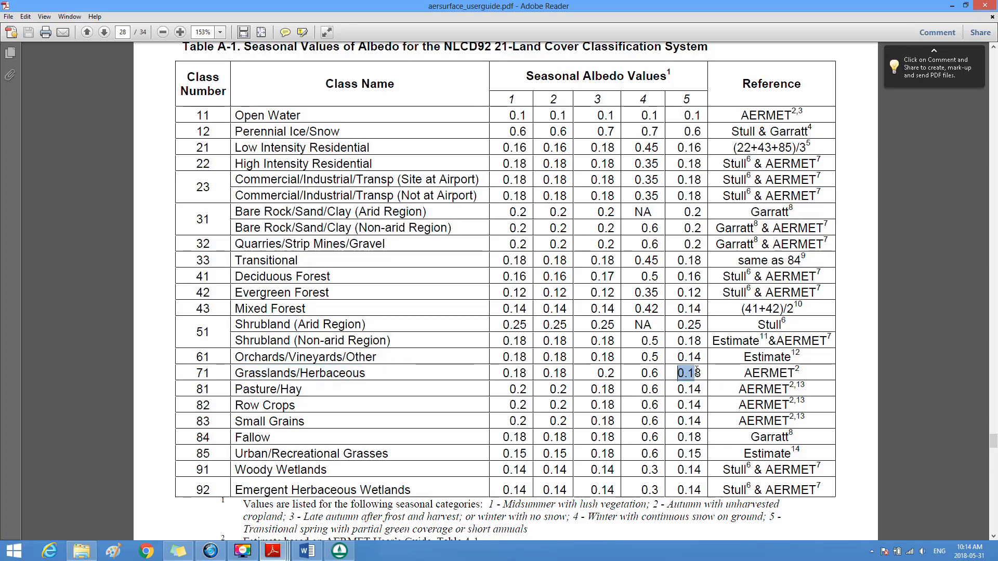
left_click(341, 550)
left_click(756, 239)
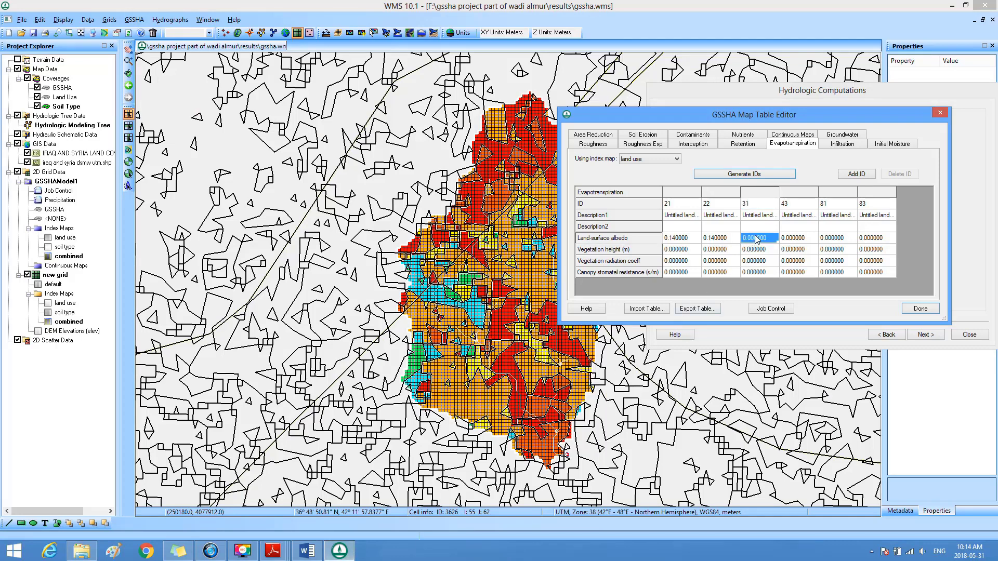
type("0.18")
Step: Identify class 43 in USGS_LULC.pdf and set its land-surface albedo in WMS to 0.14, the category 5 value for Mixed Forest in Table A-1
left_click(799, 207)
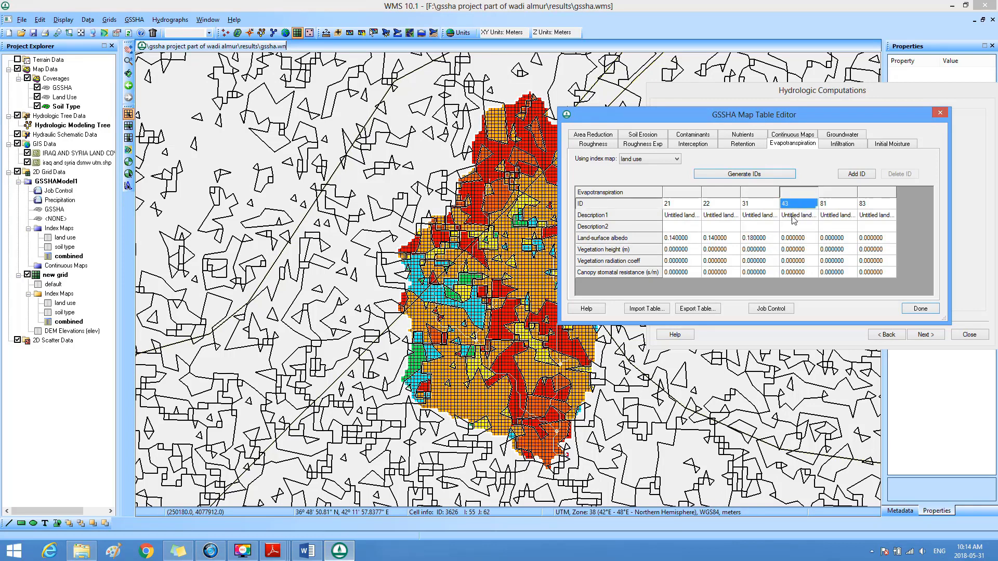
mouse_move(283, 547)
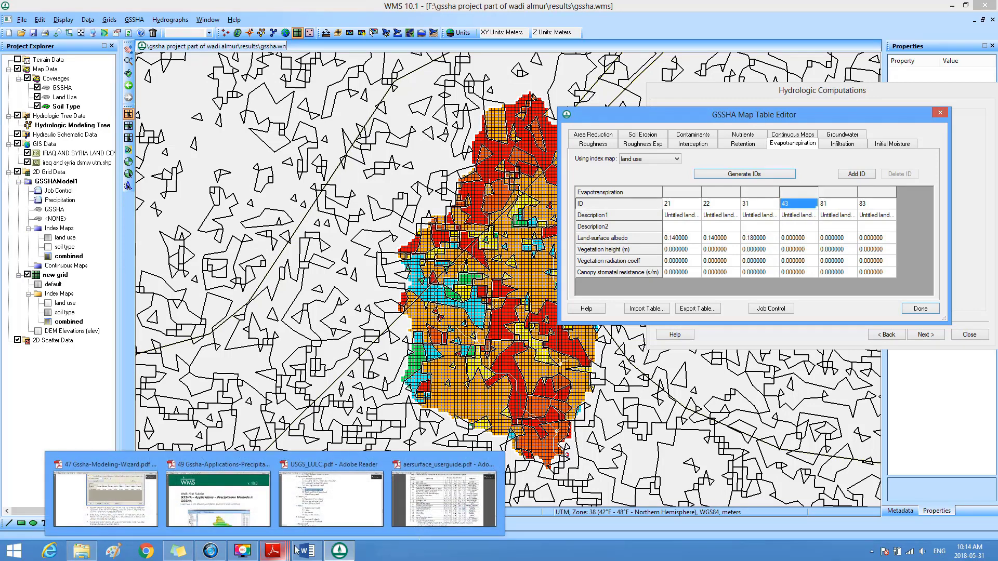
left_click(319, 499)
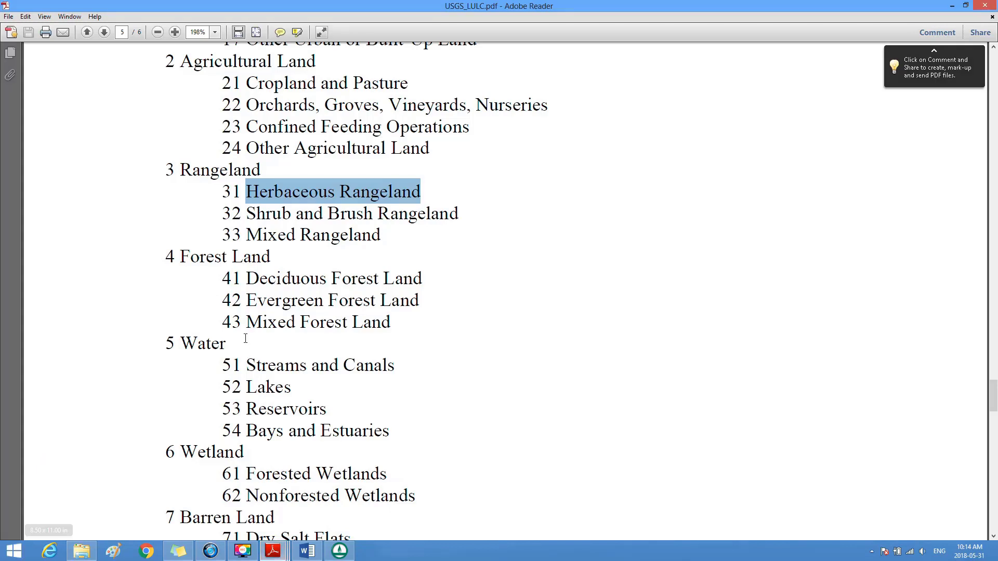
left_click_drag(245, 331, 393, 328)
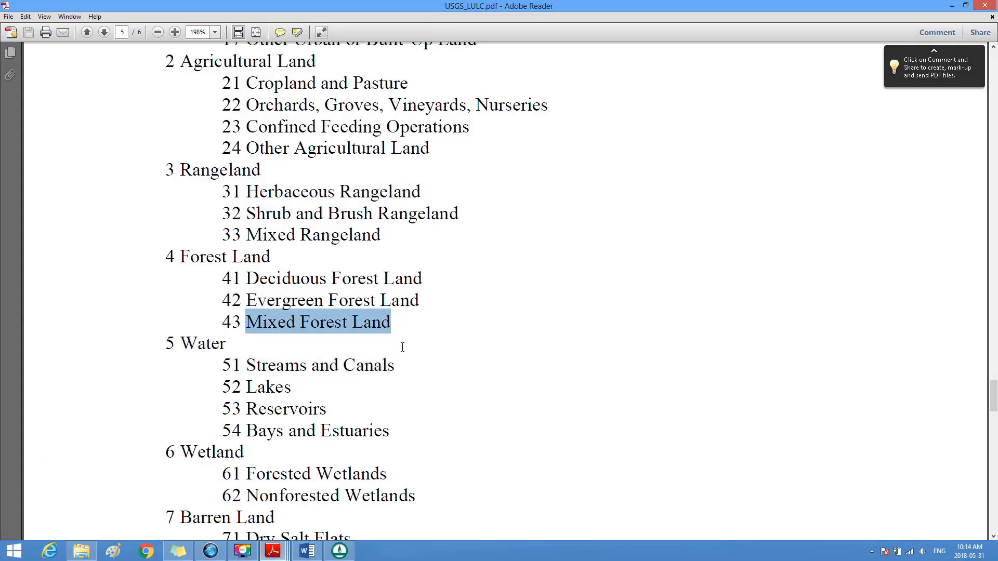
mouse_move(276, 556)
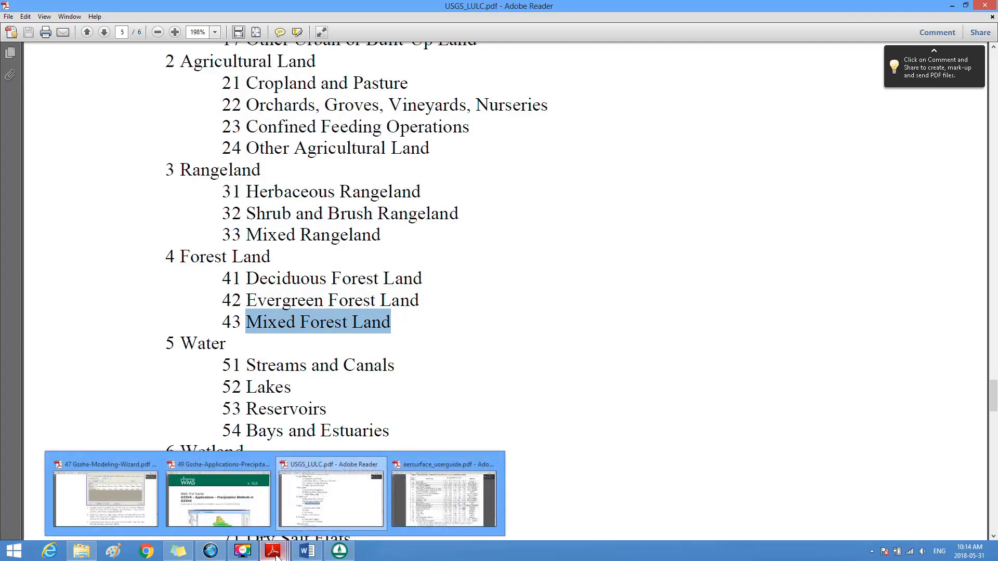
left_click(445, 493)
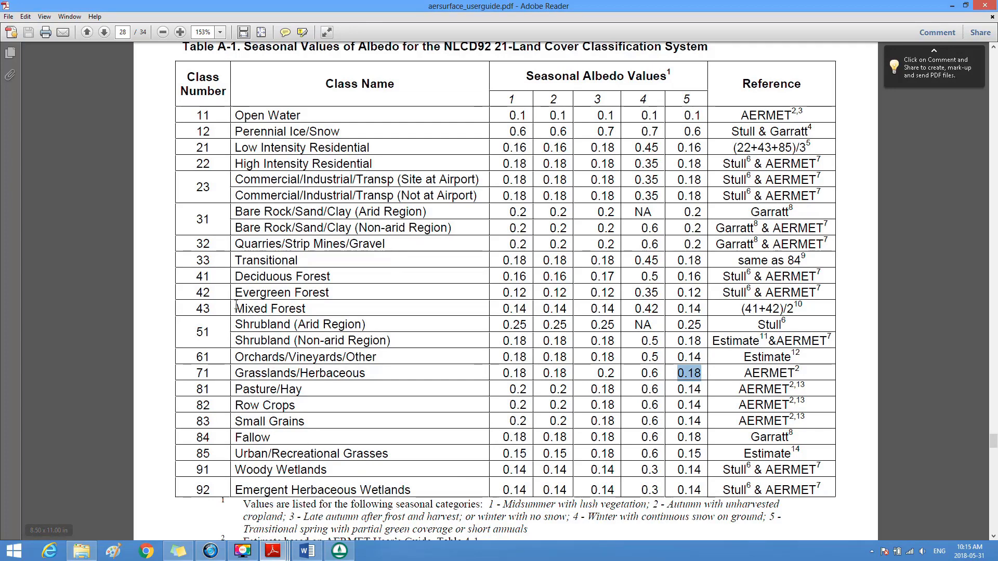
left_click_drag(235, 308, 292, 307)
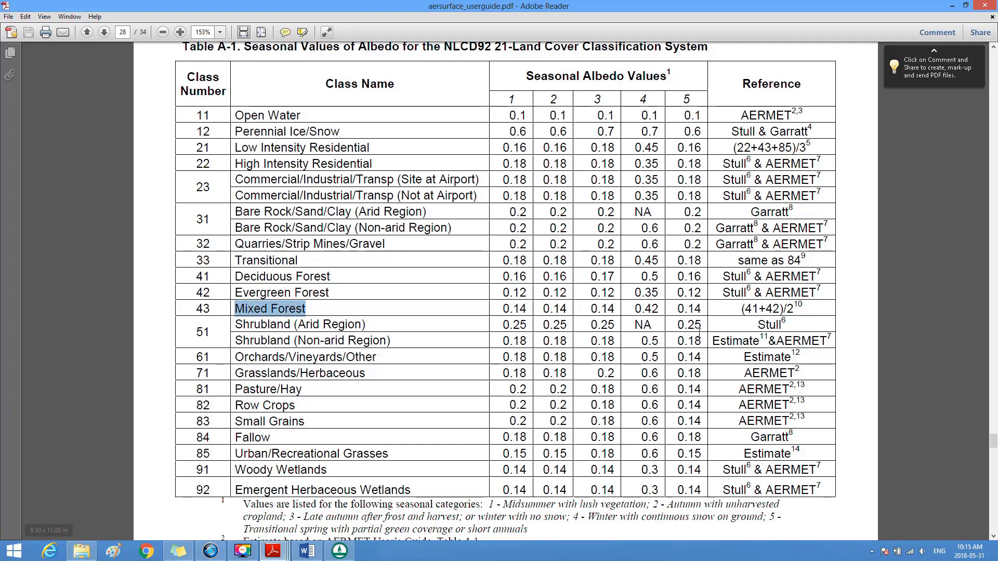
left_click_drag(677, 308, 708, 306)
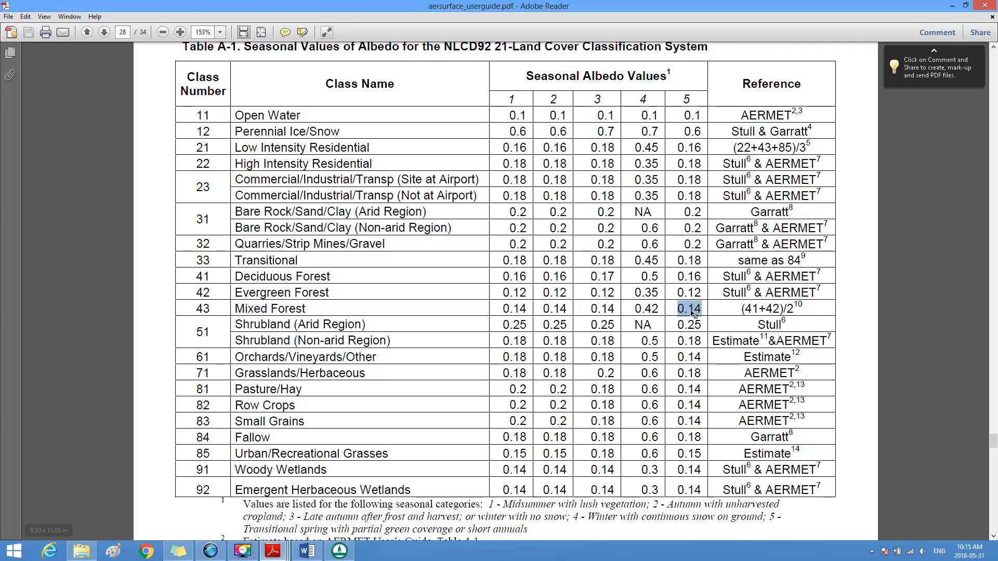
left_click(339, 551)
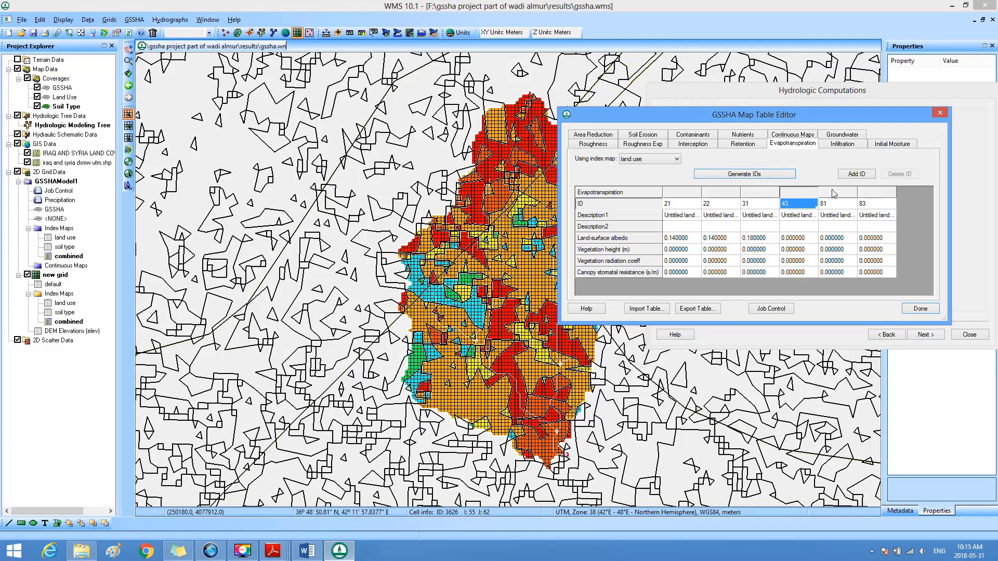
left_click(798, 240)
type("0.14")
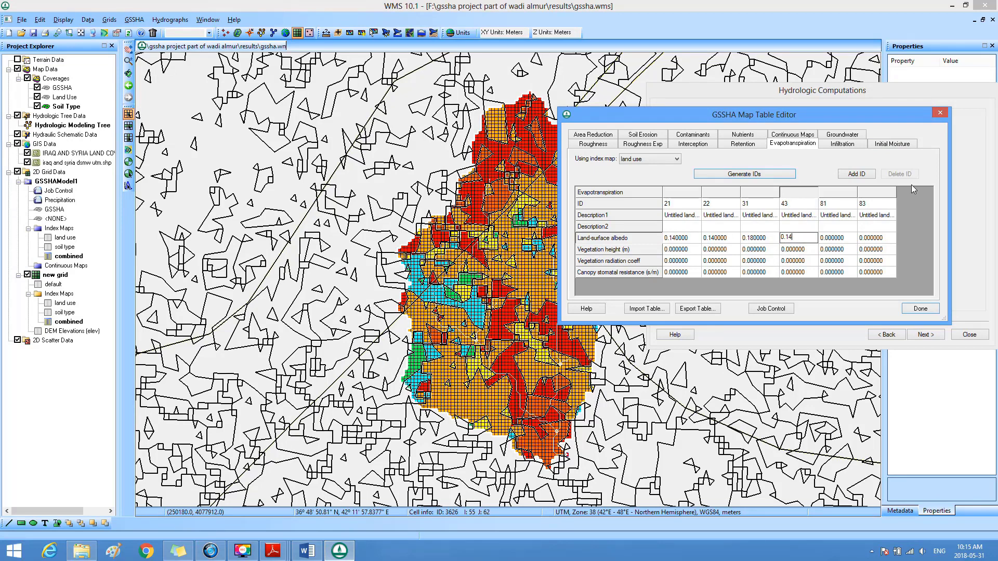
Step: Look up and highlight the name of land-use class 81 under Tundra in USGS_LULC.pdf
left_click(847, 207)
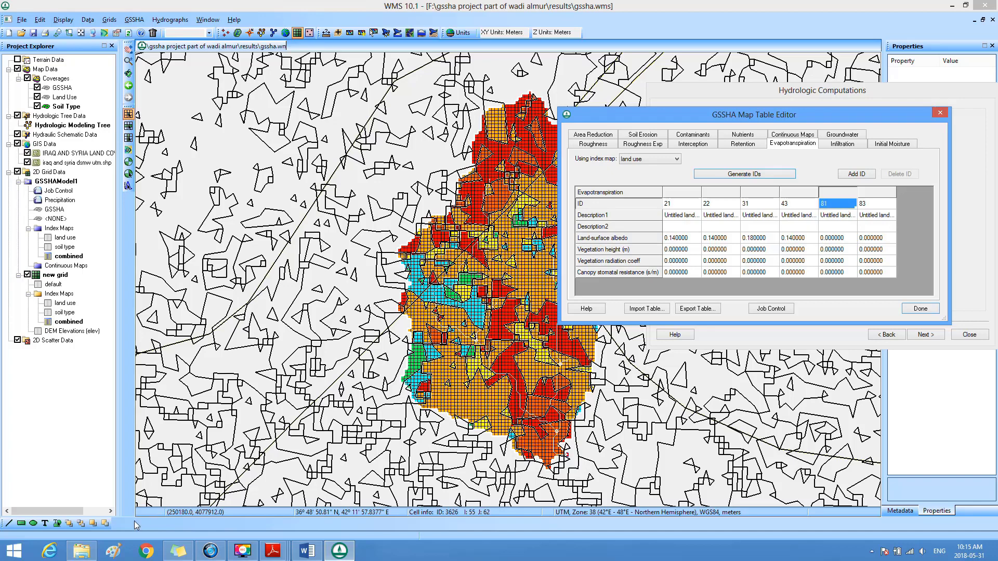
mouse_move(273, 551)
left_click(315, 522)
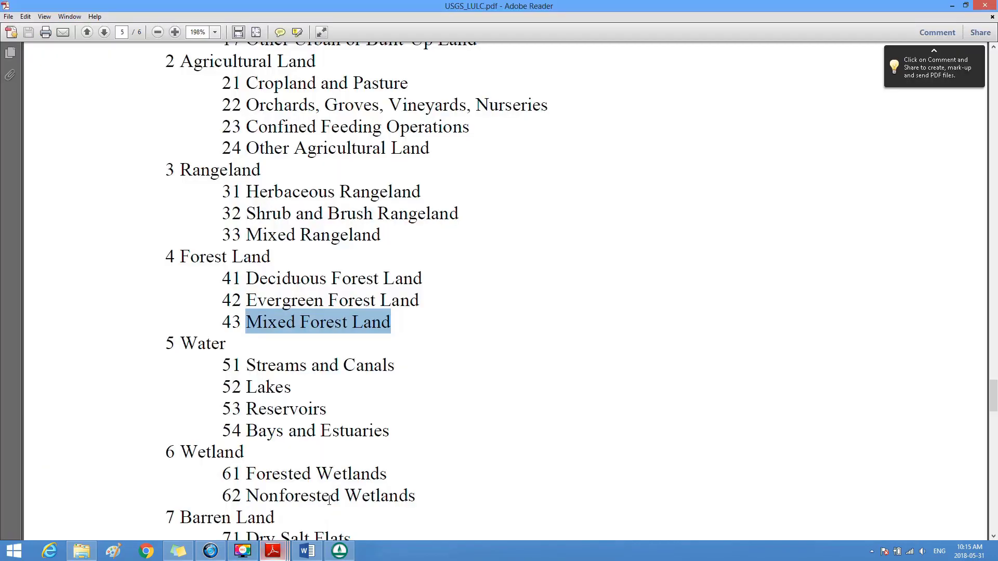
left_click(994, 536)
scroll(994, 539, "down", 10)
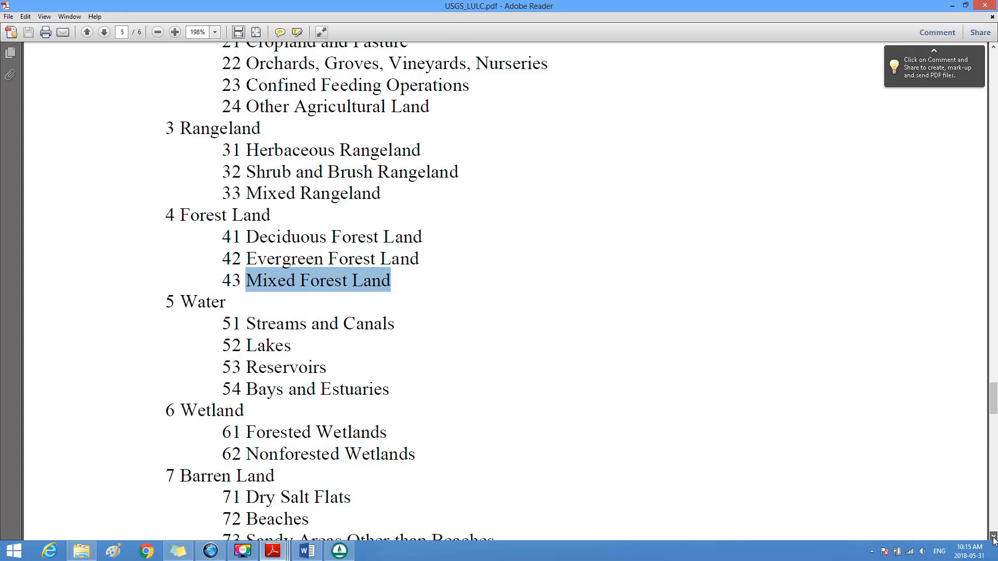
scroll(993, 539, "down", 5)
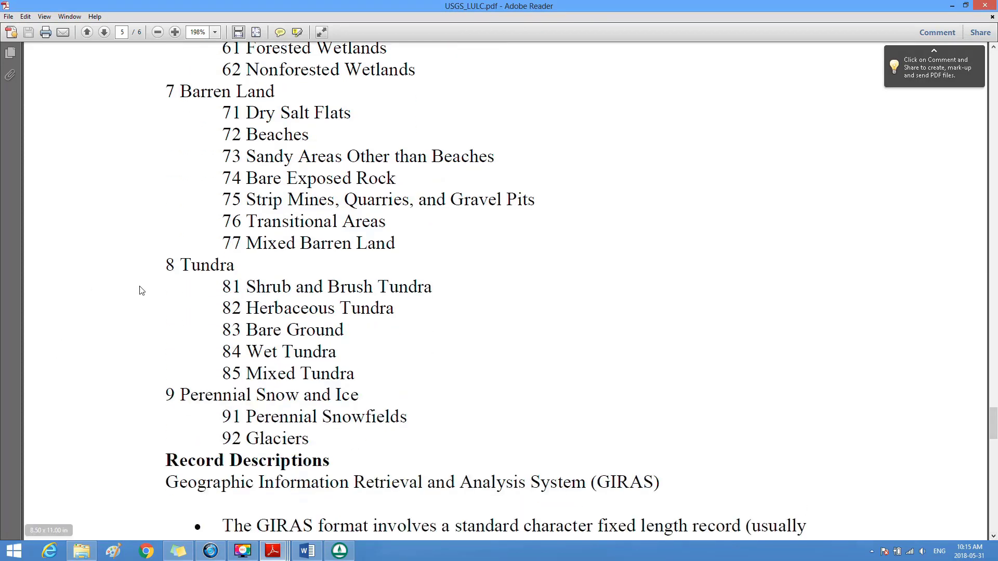
left_click_drag(249, 285, 387, 280)
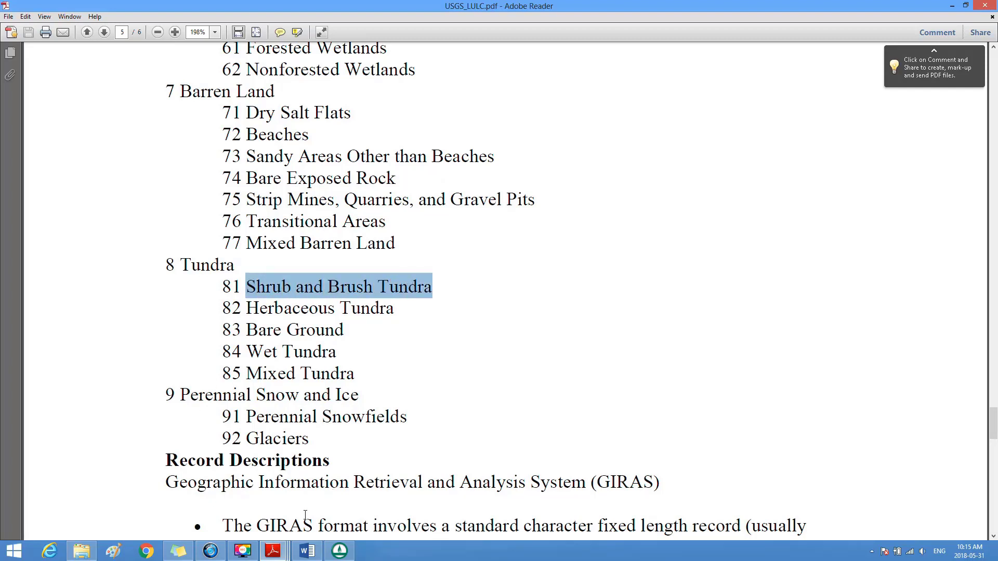
Step: Set ID 81's land-surface albedo in WMS to 0.18, the category 5 value for Shrubland (Non-arid Region) in Table A-1 of aersurface_userguide.pdf
mouse_move(323, 548)
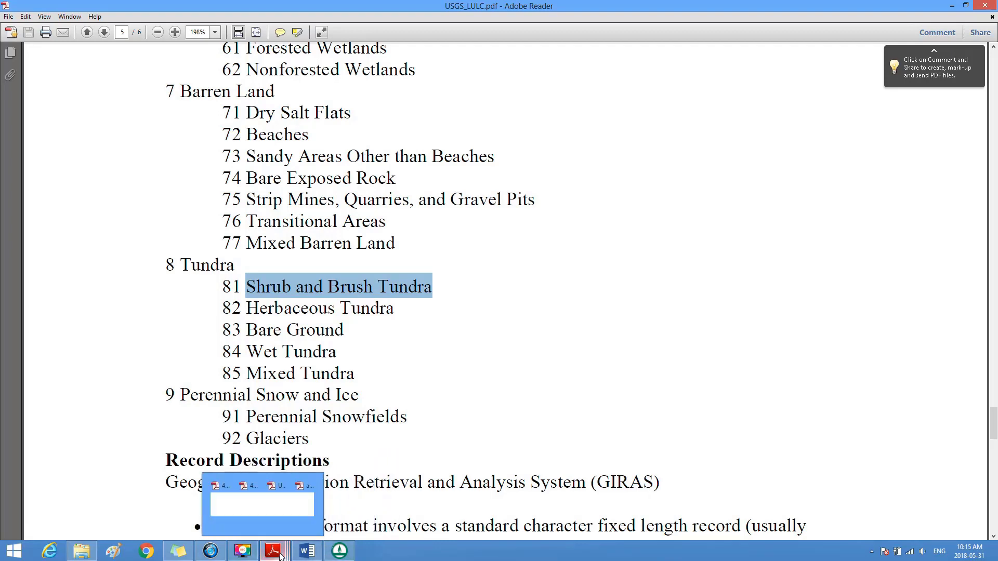
mouse_move(273, 550)
left_click(465, 491)
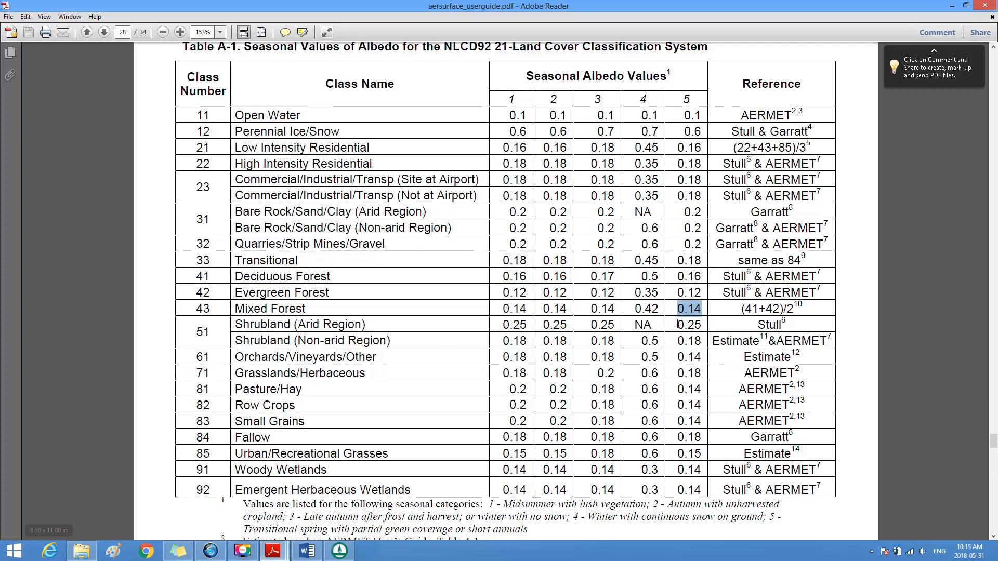
mouse_move(677, 325)
left_mouse_down()
mouse_move(708, 318)
mouse_move(691, 346)
mouse_move(678, 326)
left_mouse_up()
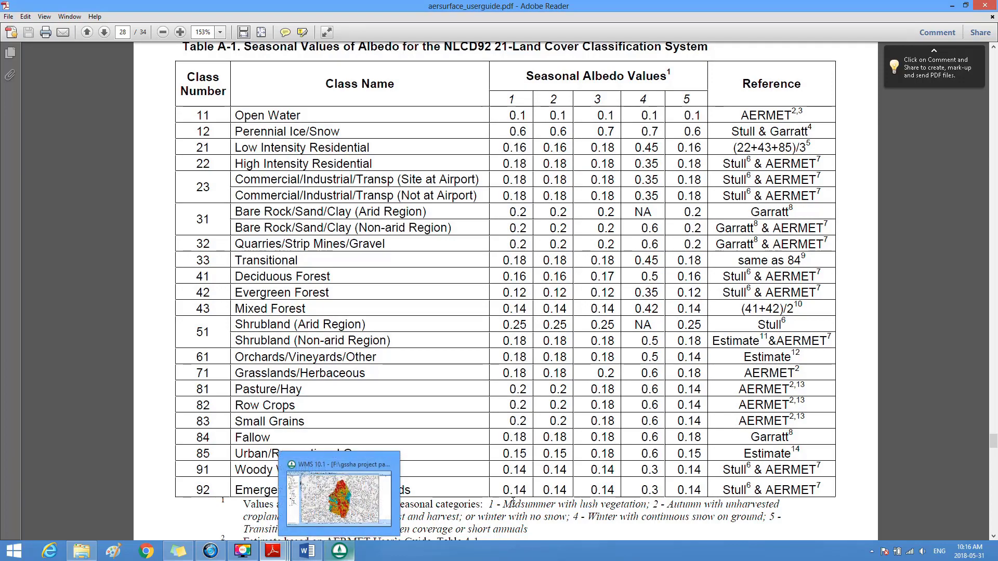
left_click(340, 552)
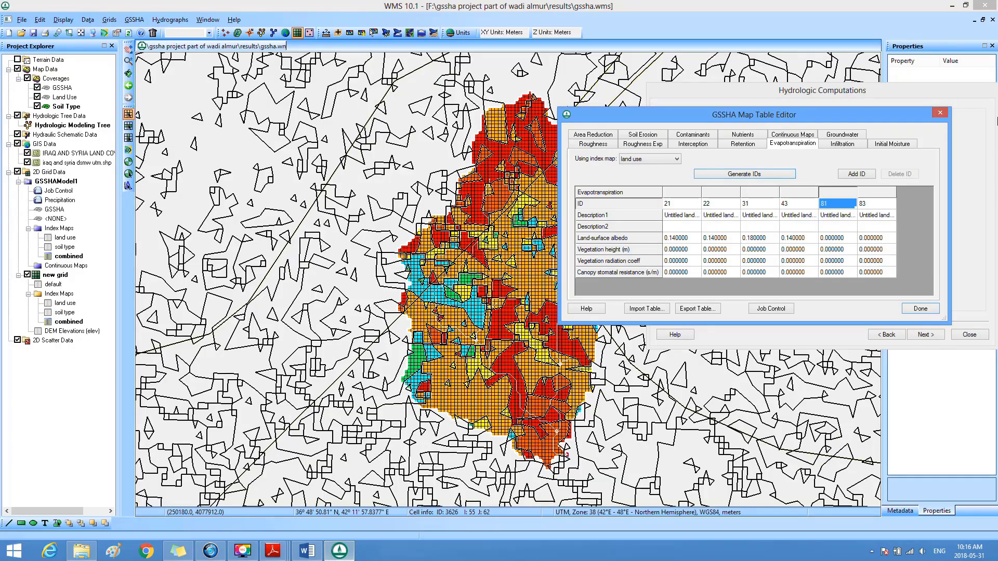
left_click(835, 238)
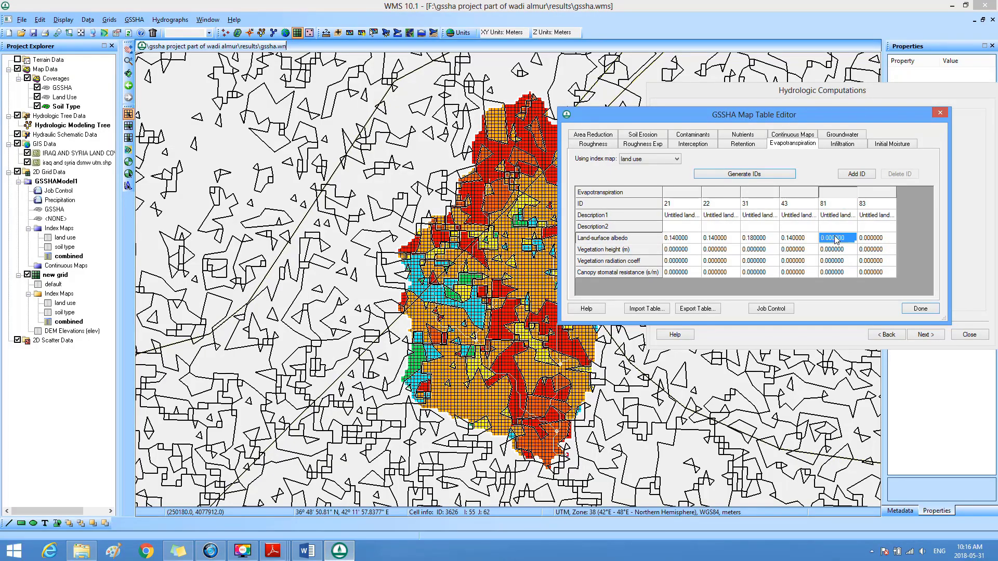
type("0.18")
Step: Look up and highlight the name of land-use class 83 in USGS_LULC.pdf
left_click(869, 207)
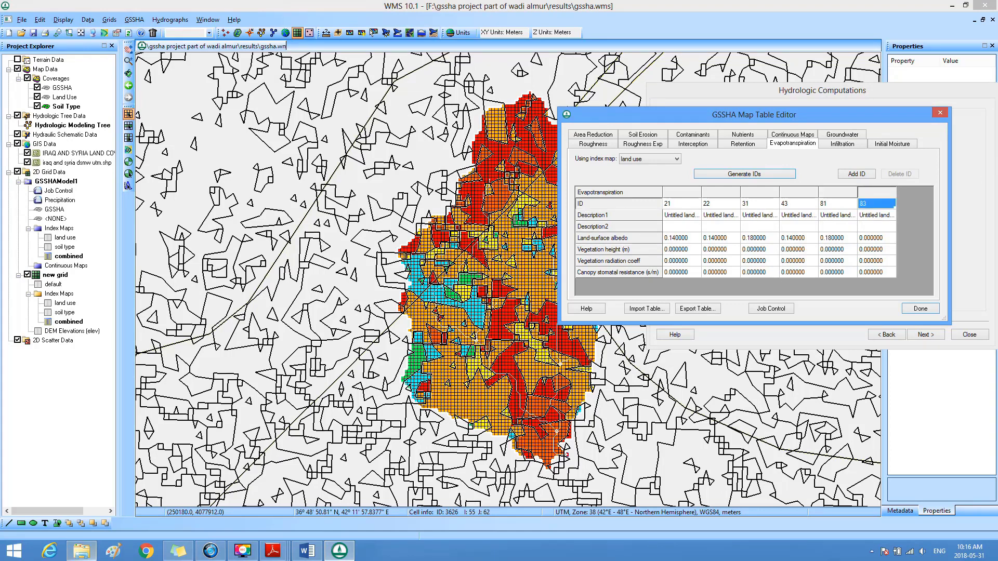
mouse_move(273, 551)
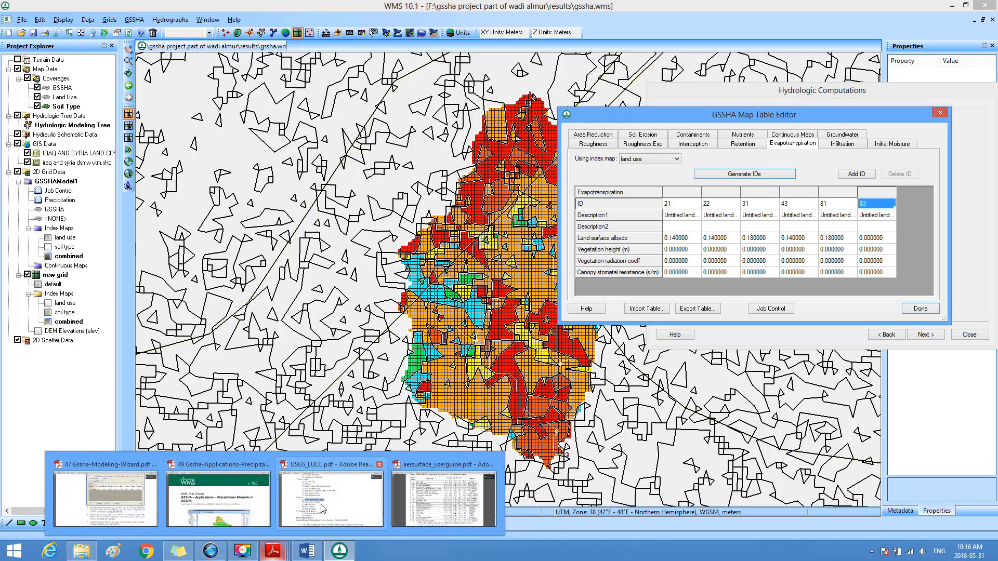
left_click(323, 508)
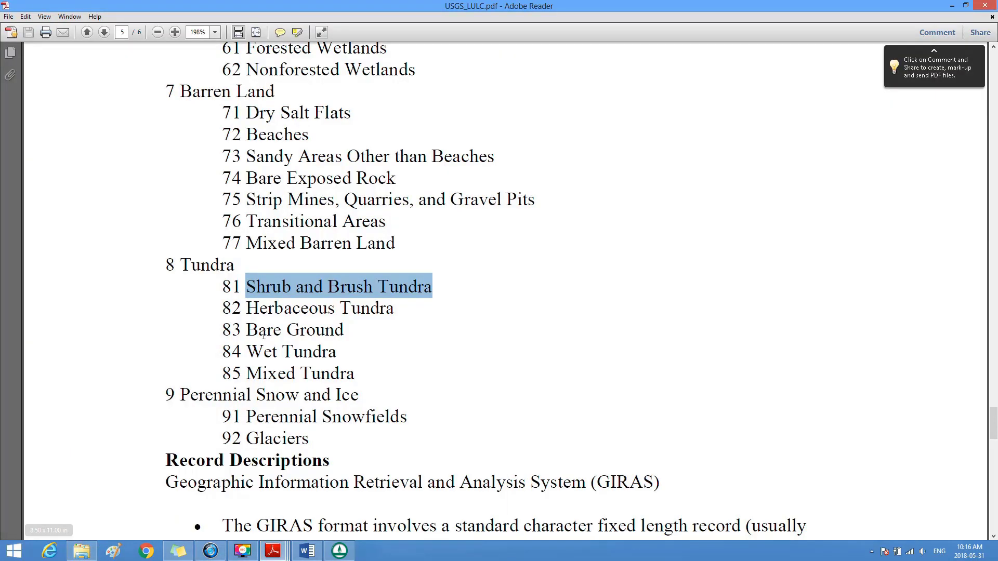
left_click_drag(247, 331, 334, 327)
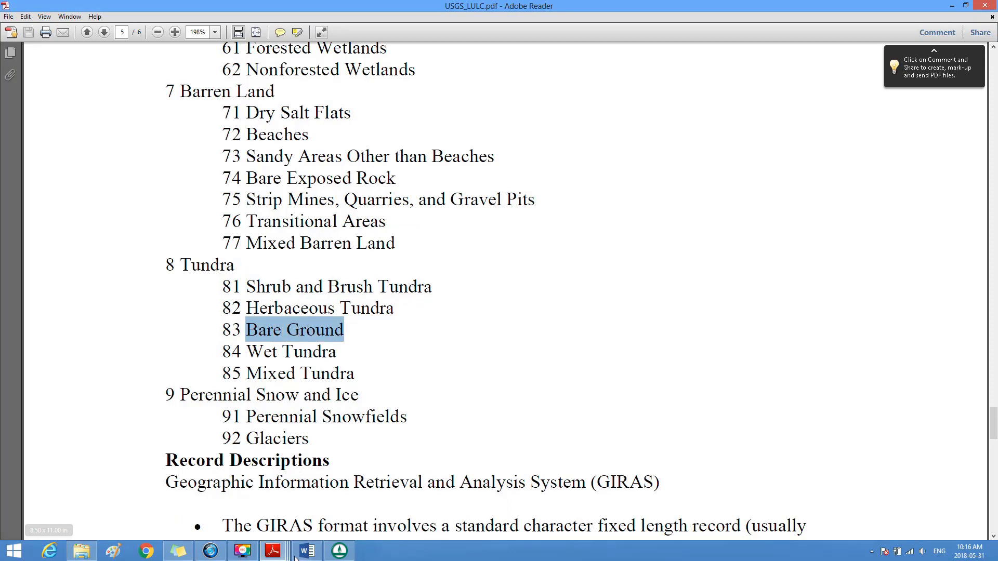
Step: Set ID 83's land-surface albedo in WMS to 0.2, the category 5 value for Bare Rock/Sand/Clay in Table A-1 of aersurface_userguide.pdf
mouse_move(273, 552)
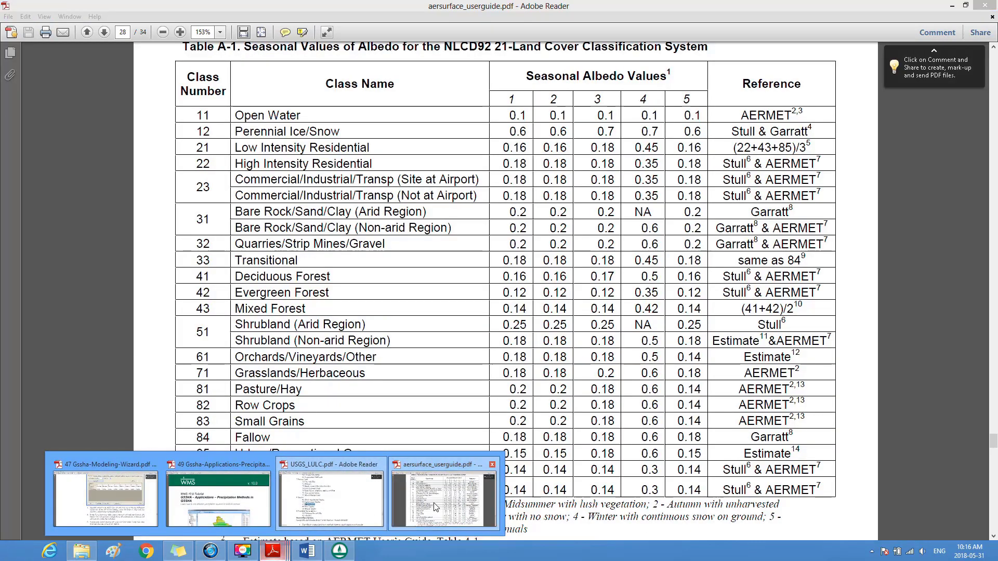
left_click(435, 507)
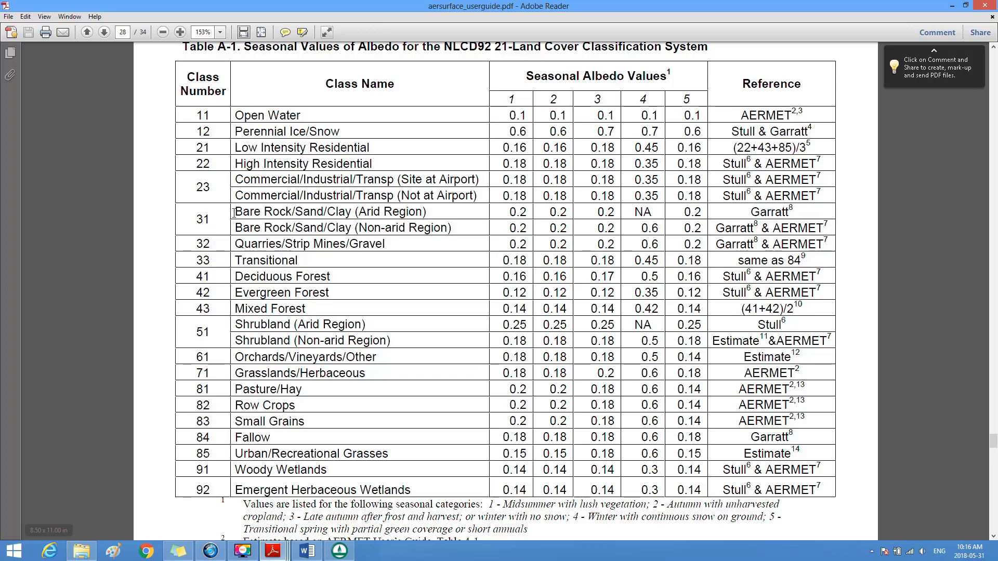
left_click_drag(235, 211, 408, 229)
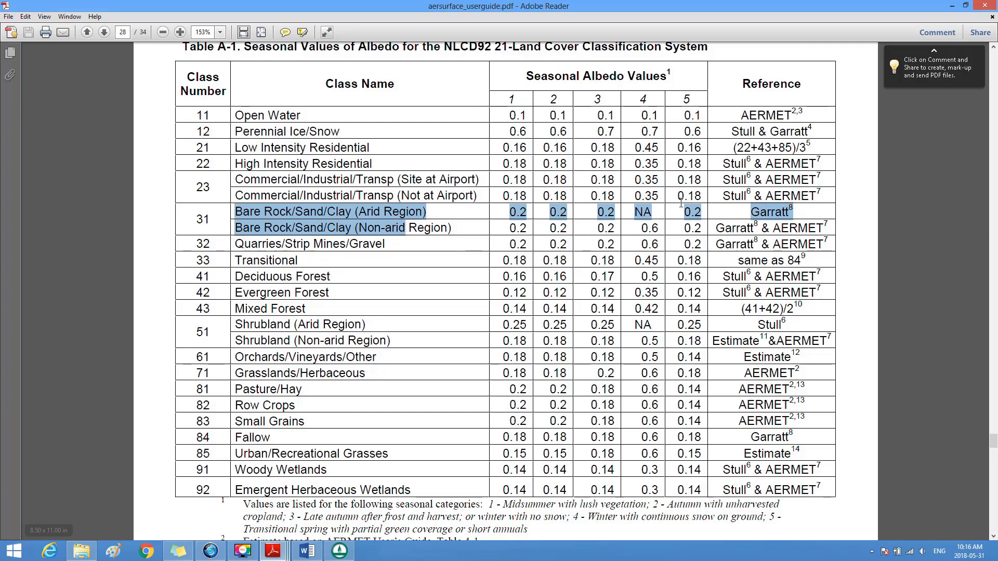
left_click_drag(679, 211, 695, 212)
left_click(695, 213)
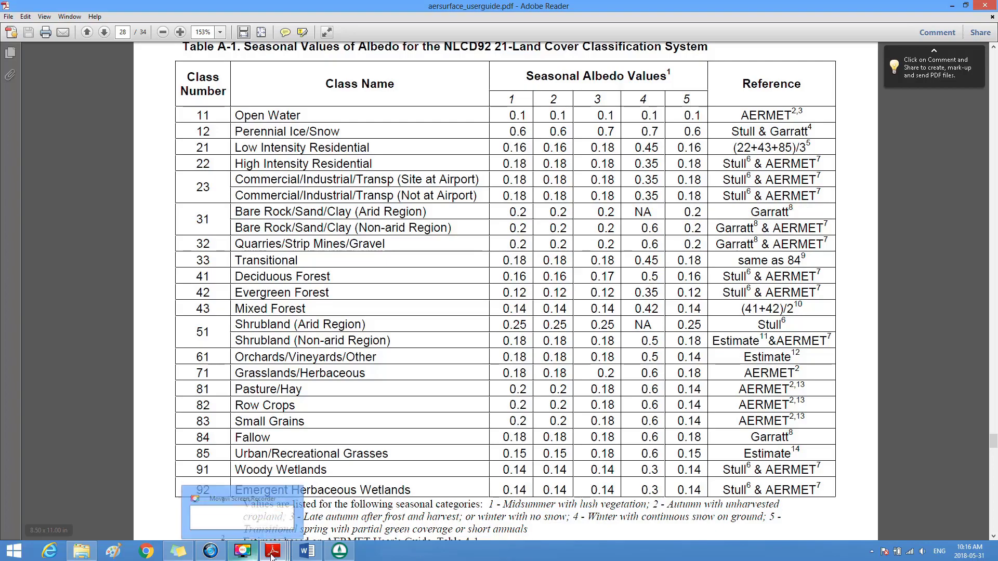
left_click(340, 554)
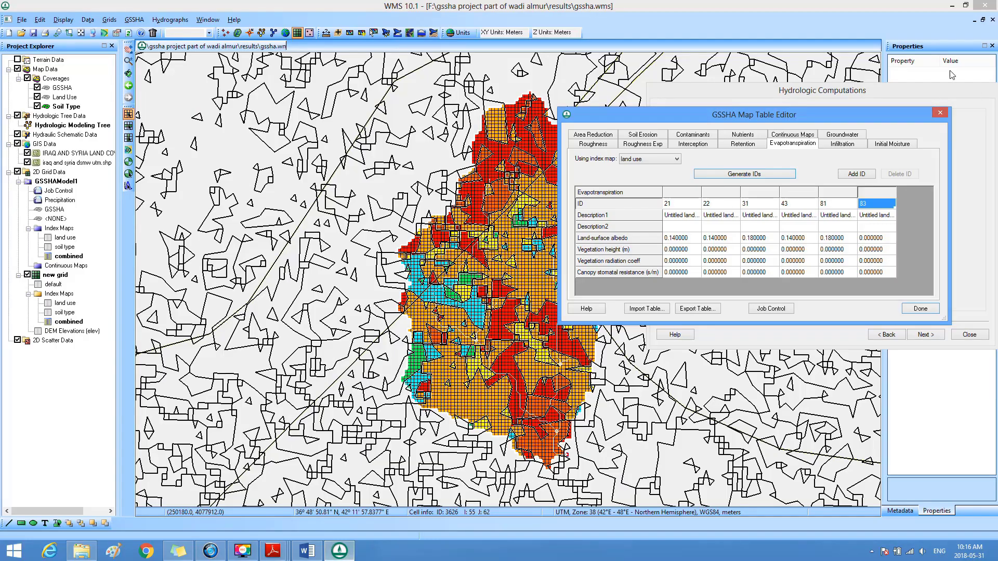
left_click(872, 240)
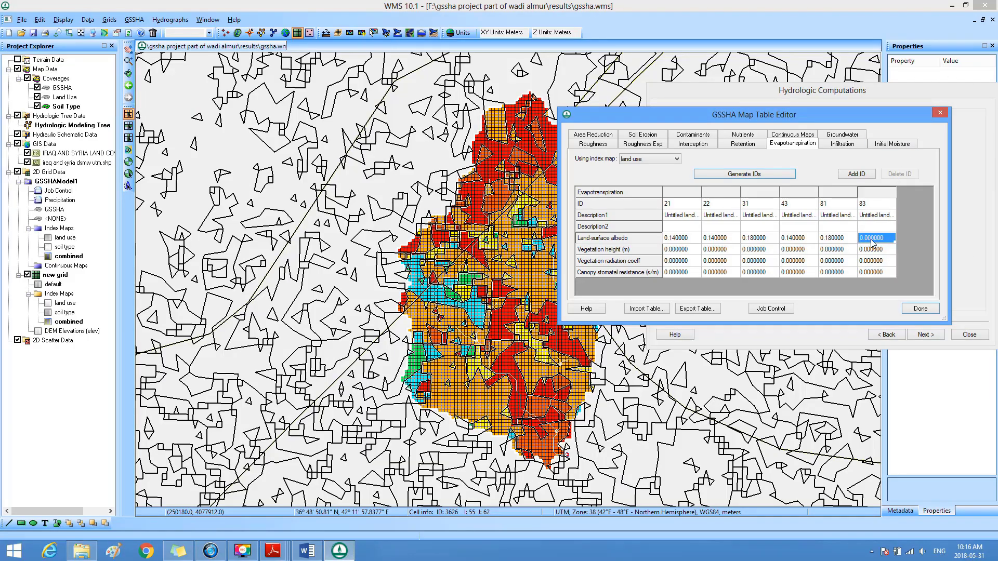
type("0.2")
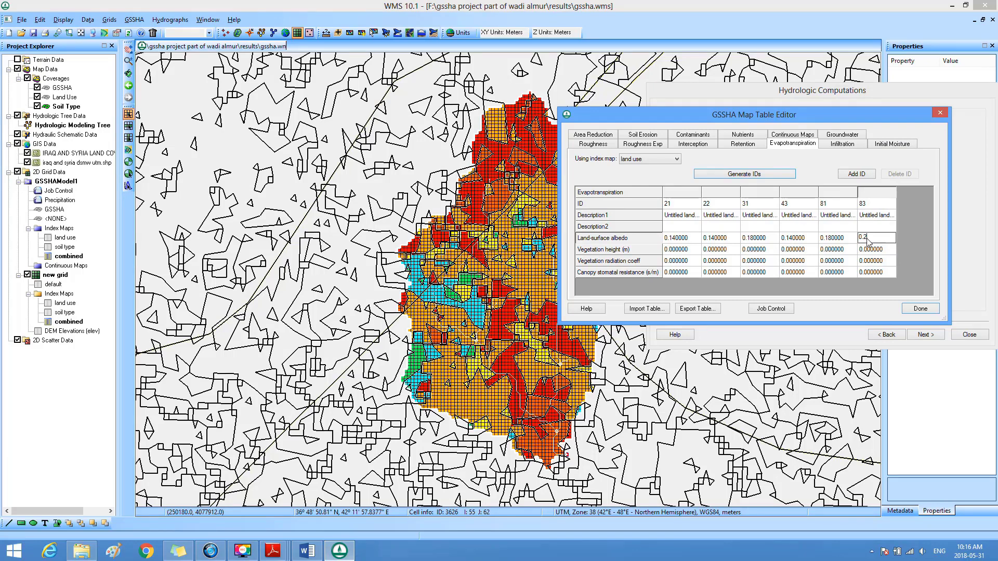
Step: Set the vegetation height to 0.25 m for all six land-use IDs: 21, 22, 31, 43, 81 and 83
left_click(688, 252)
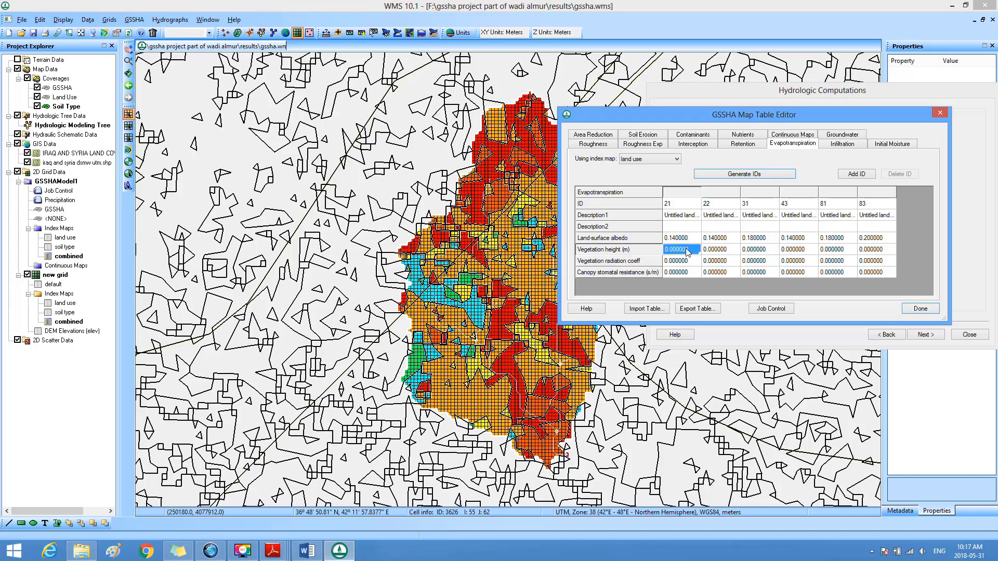
type("0.25")
key("Tab")
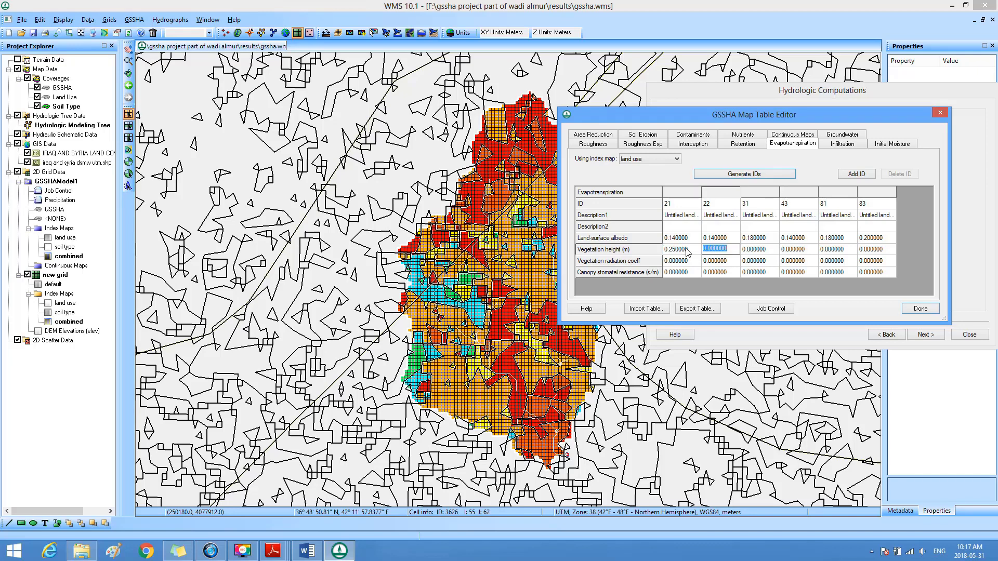
type("0.25")
key("Tab")
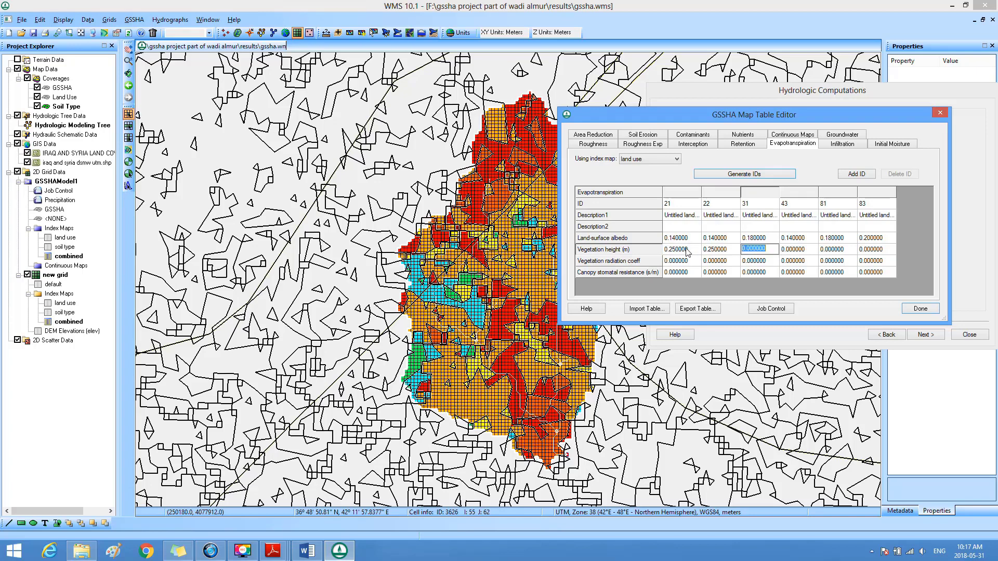
type("0.")
key("Tab")
type("0.")
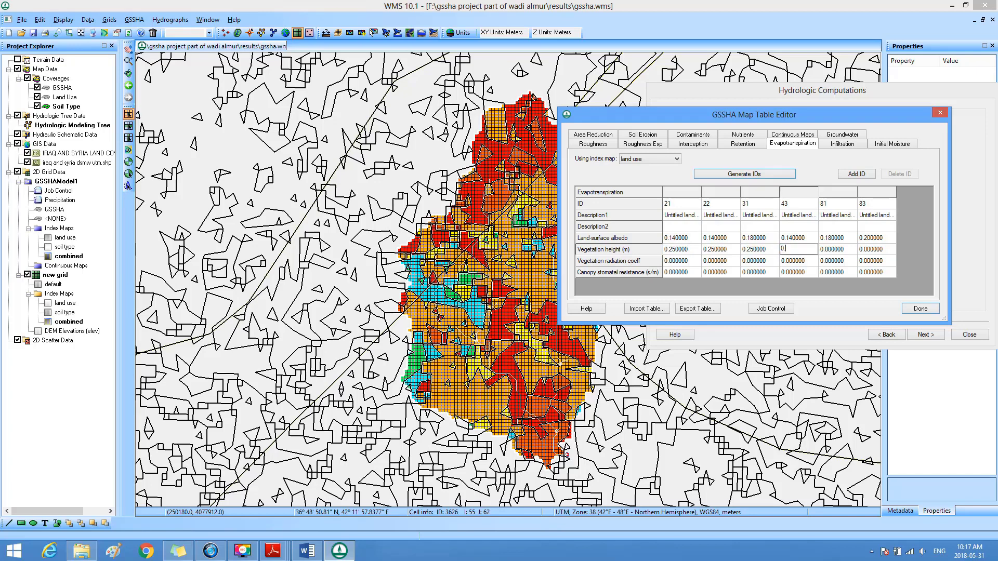
type("25")
key("Tab")
type("0.25")
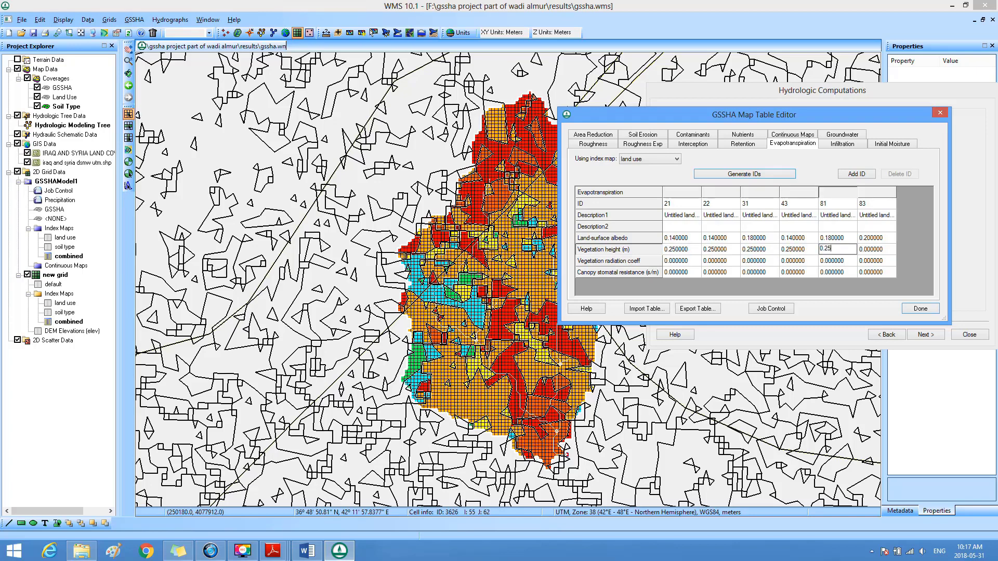
key("Tab")
type("0")
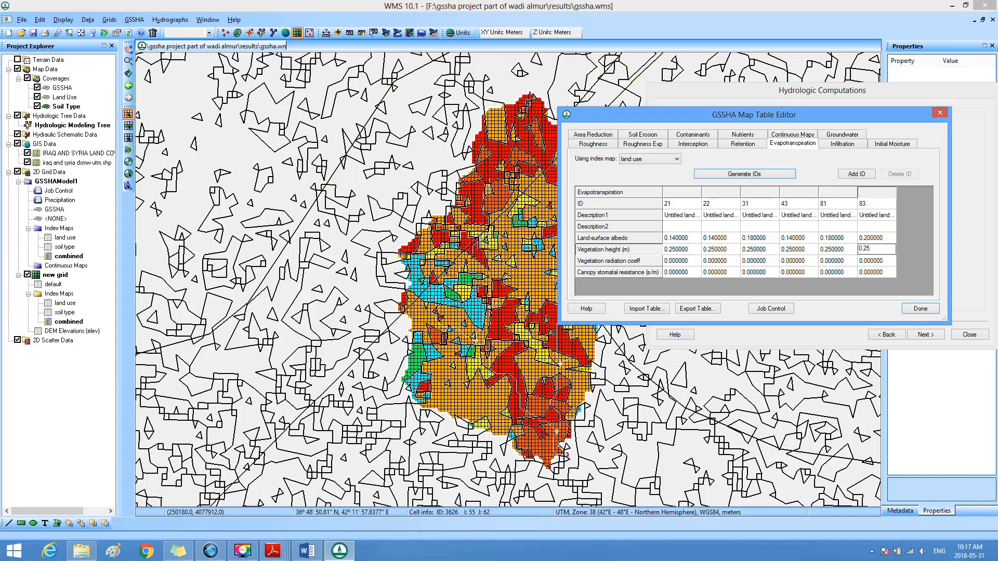
type(".25")
key("Return")
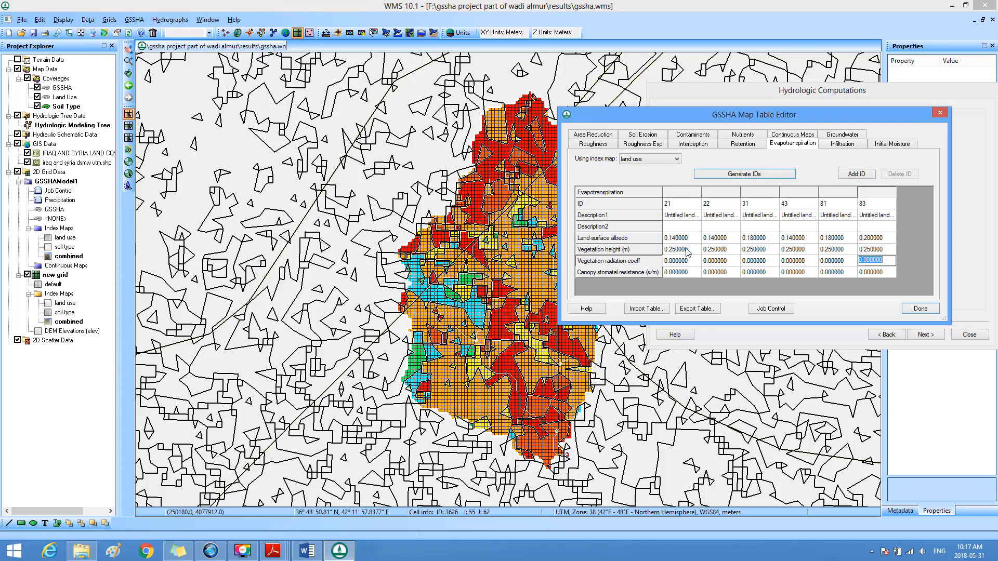
Step: Set the vegetation radiation coefficient to 0.5 for all six land-use IDs, from 21 through 83
key("Left")
key("Left")
key("Left")
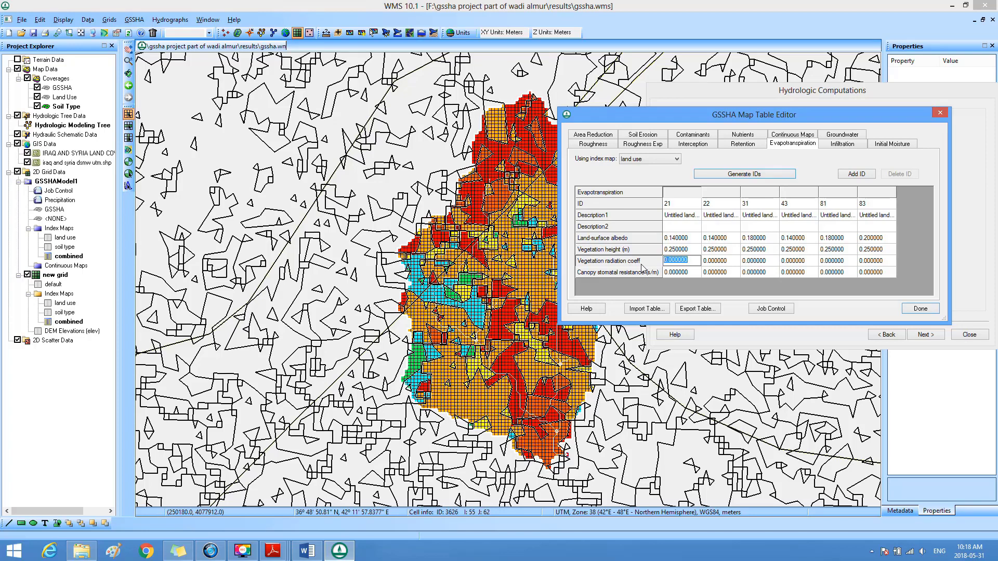
type("0.5")
key("Tab")
type("0.5")
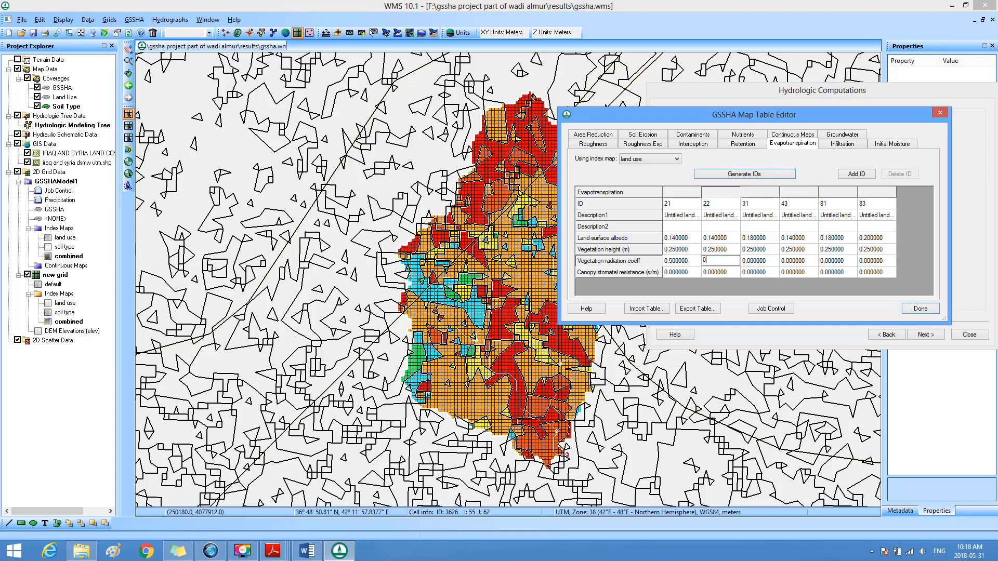
key("Tab")
type("0.5")
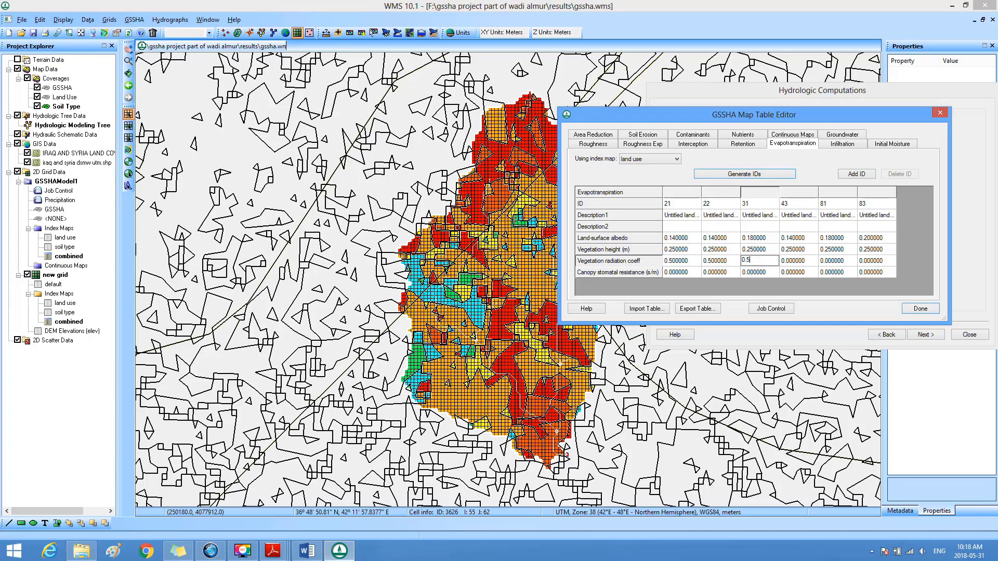
key("Tab")
type("0.5")
key("Tab")
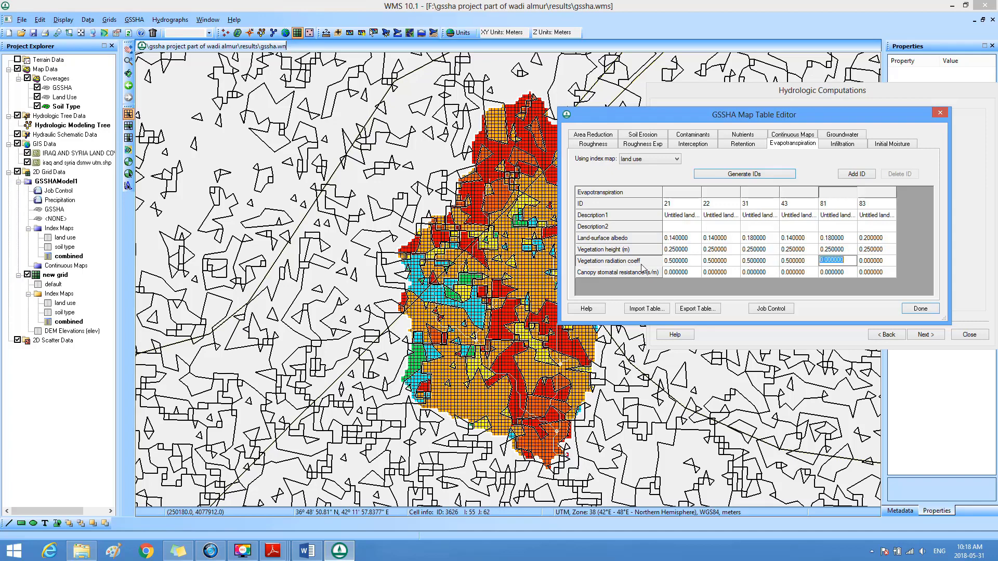
type("0.5")
key("Tab")
type("0.5")
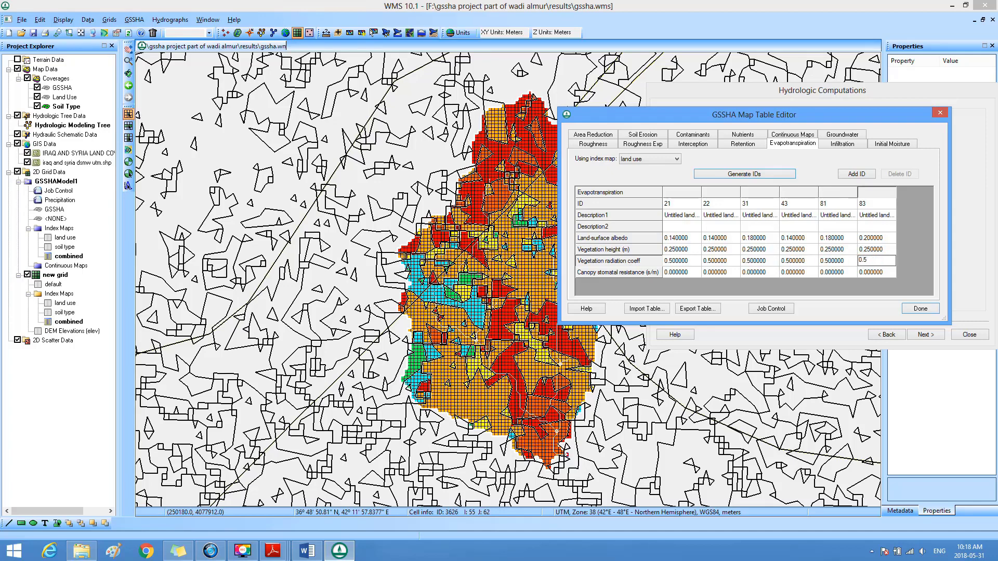
key("Return")
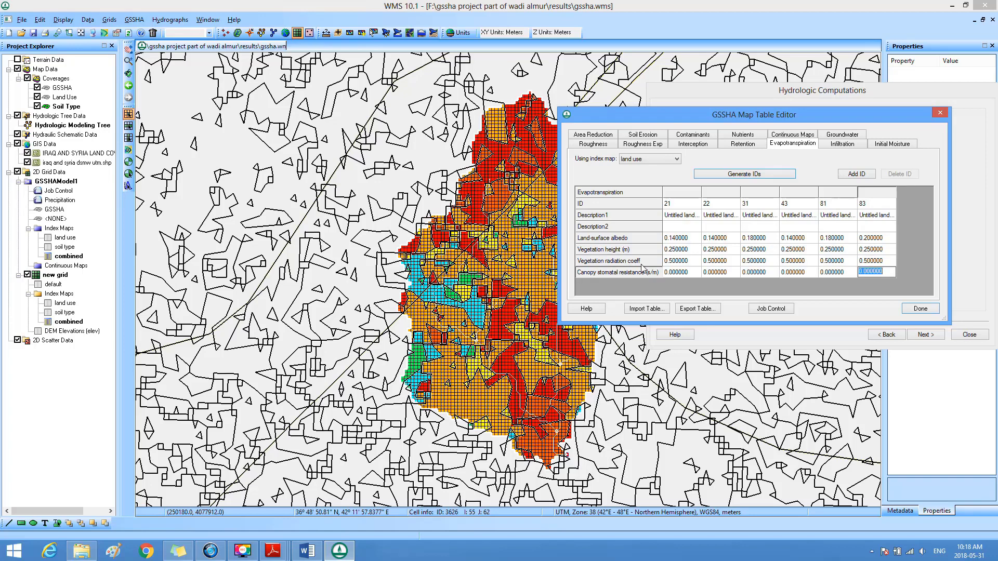
Step: Open Soil Parameter Estimates.doc from the GSSHA folder and locate Table 13, Canopy Stomatal Resistance
key("Left")
key("Left")
key("Left")
key("Left")
key("Left")
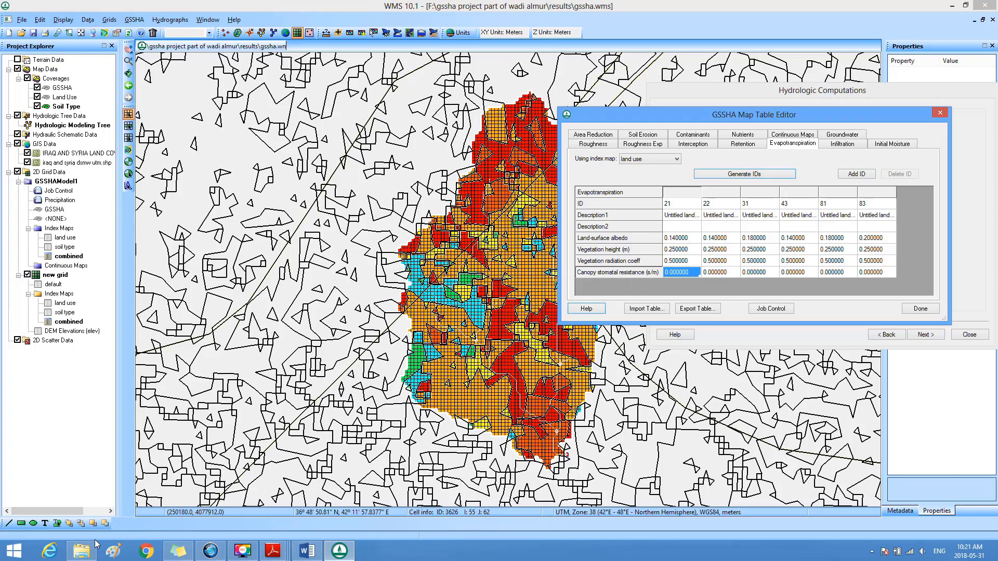
left_click(86, 555)
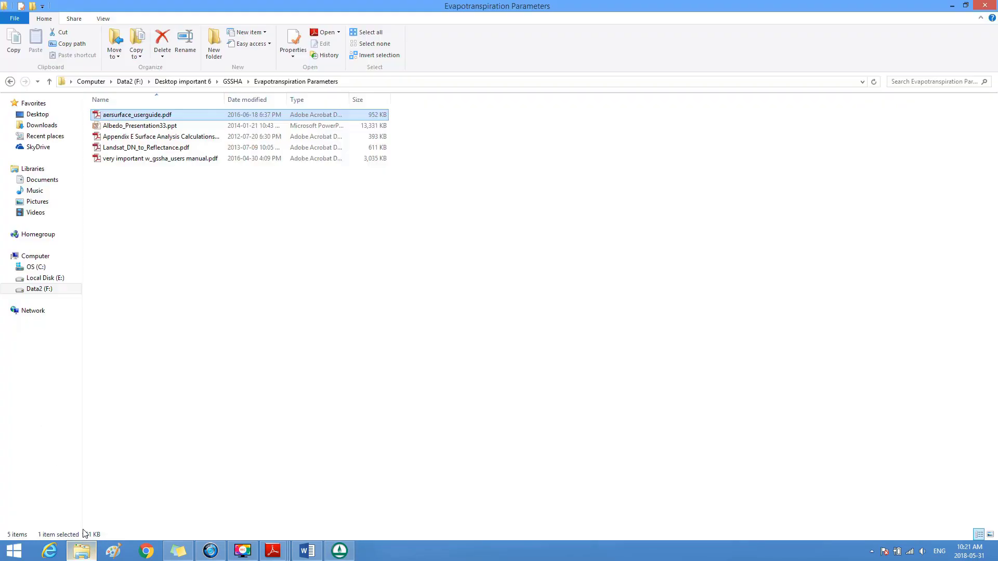
left_click(10, 82)
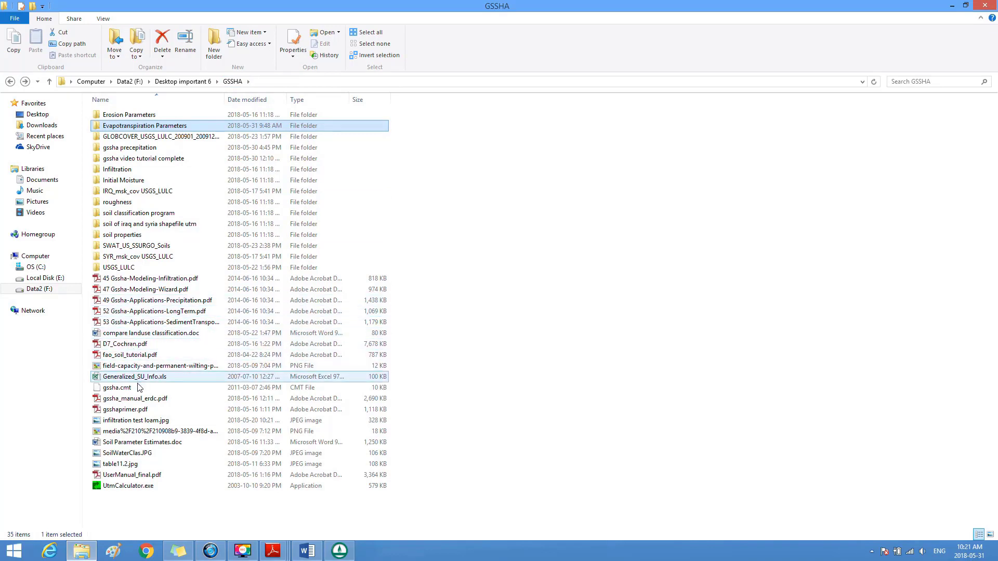
double_click(131, 443)
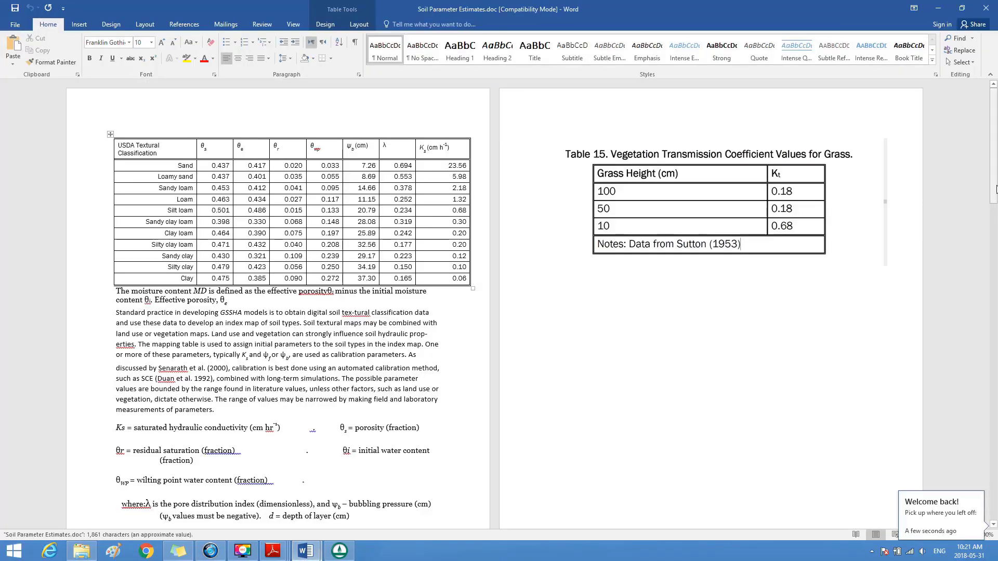
left_click_drag(996, 188, 996, 320)
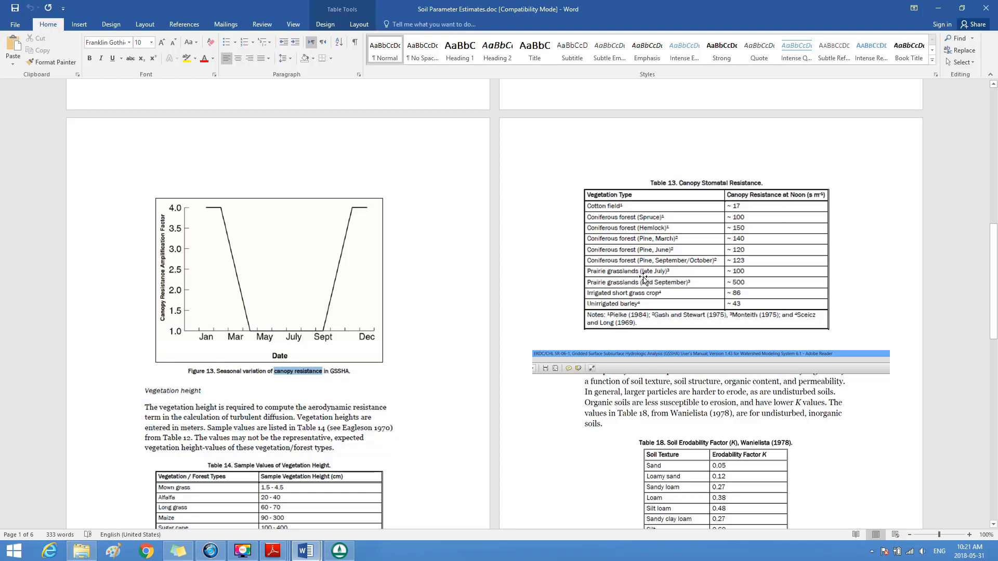
left_click(632, 308)
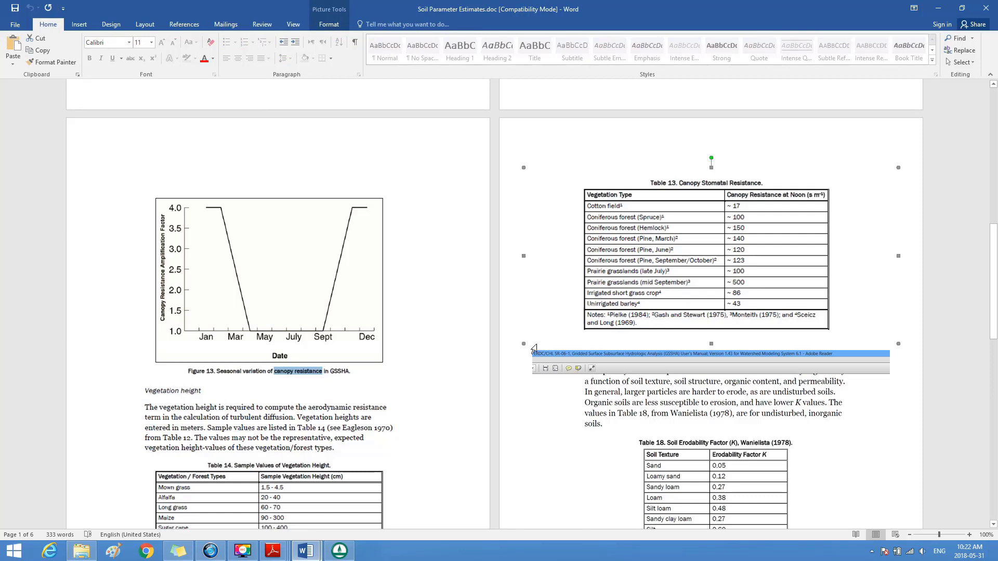
Step: Check ID 21 in the WMS evapotranspiration table, then look up and highlight the name of land-use class 21 in USGS_LULC.pdf
left_click(346, 552)
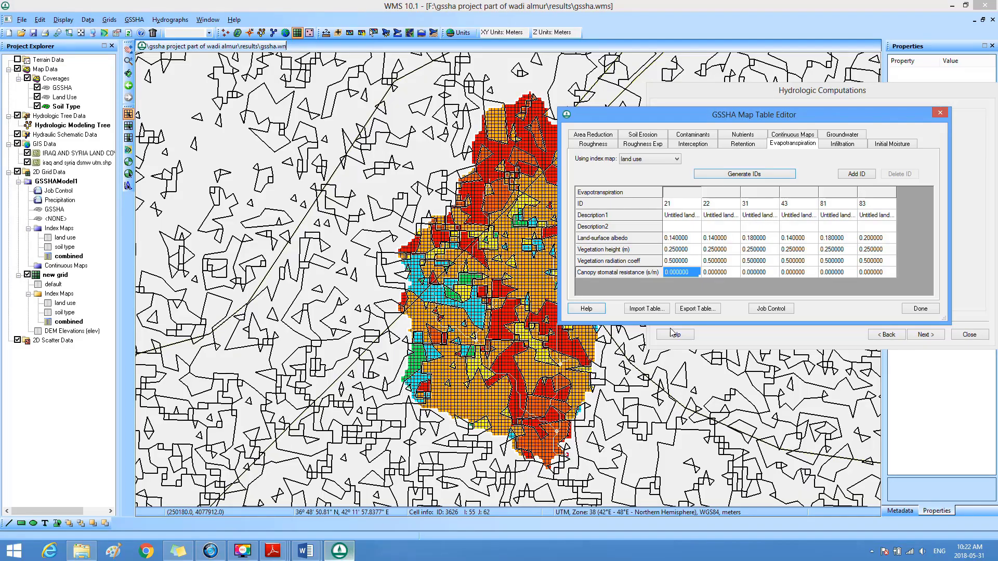
left_click(686, 209)
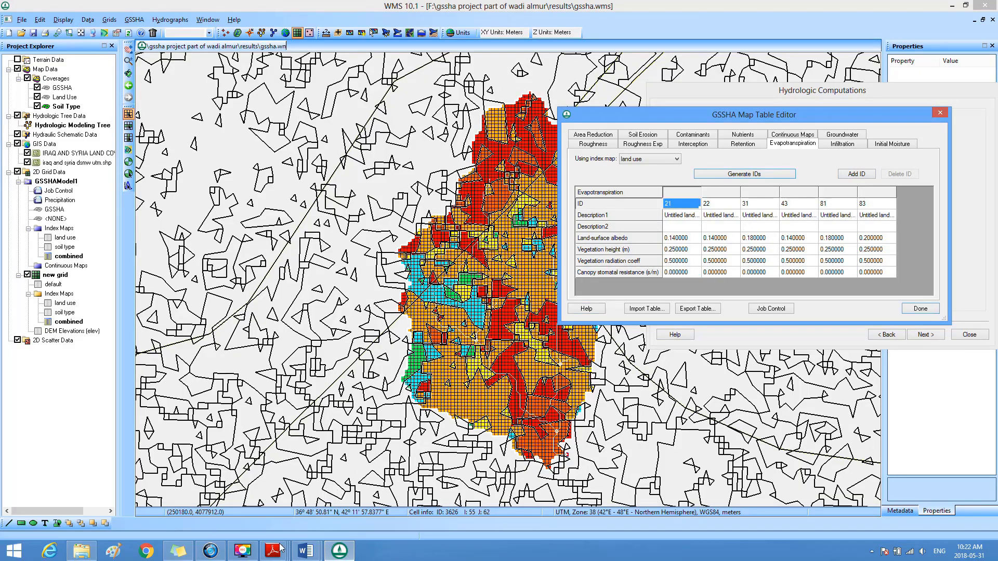
mouse_move(279, 550)
left_click(310, 515)
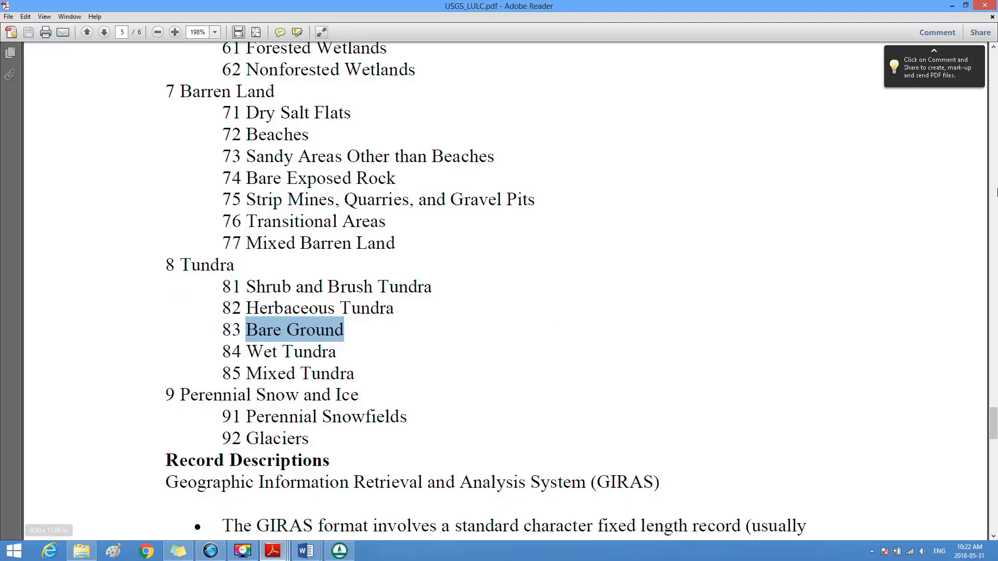
scroll(991, 400, "up", 2)
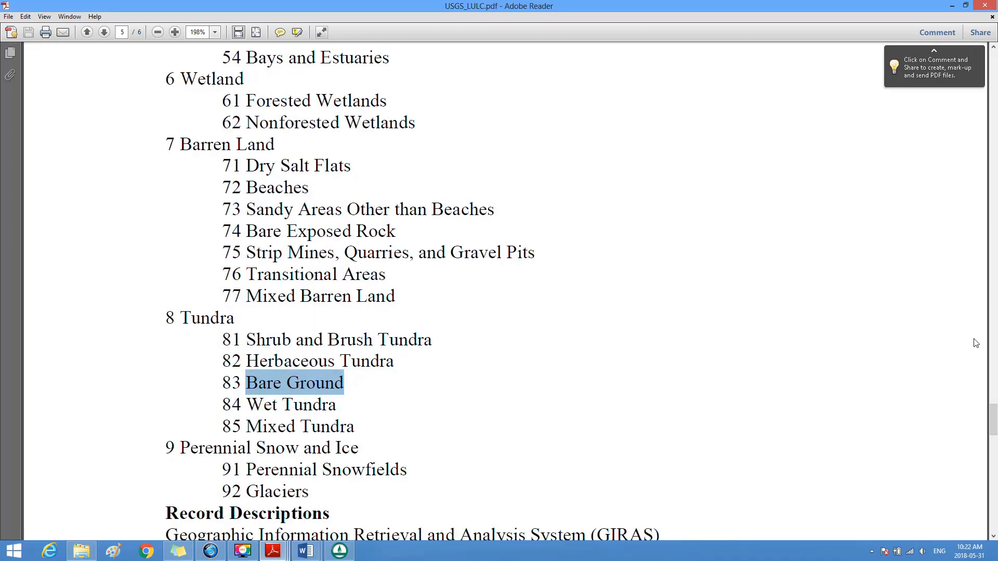
left_click(993, 46)
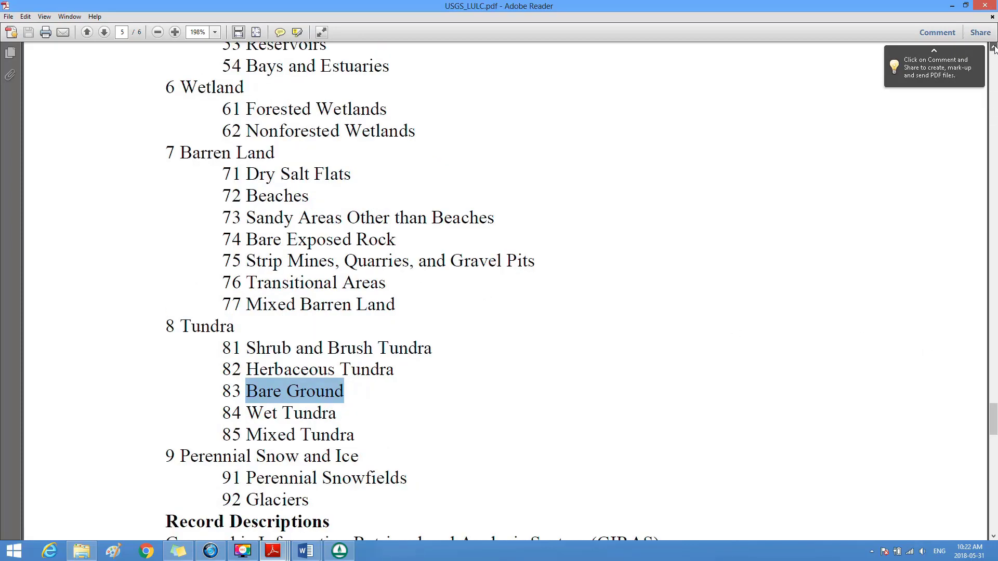
scroll(993, 46, "up", 10)
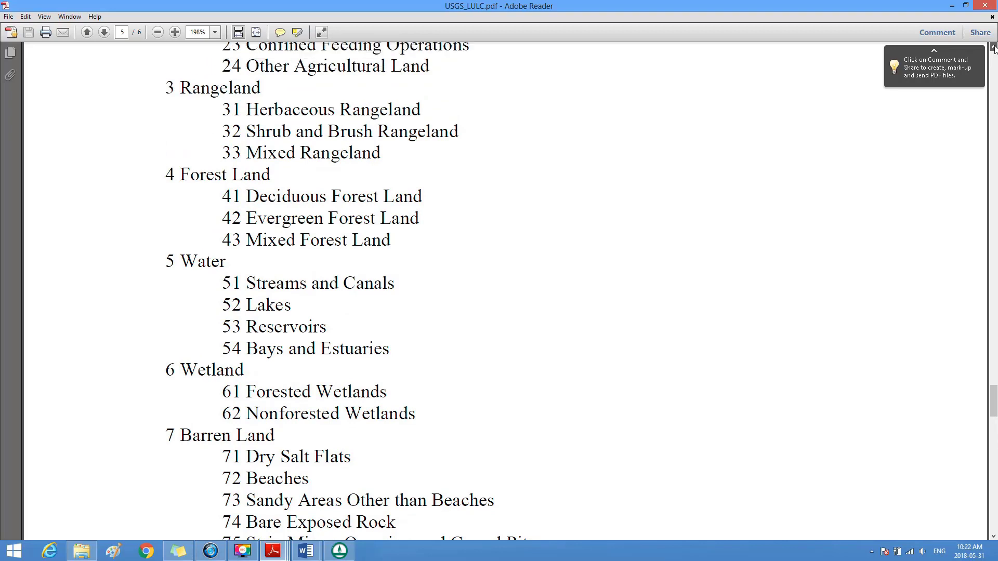
scroll(993, 46, "up", 6)
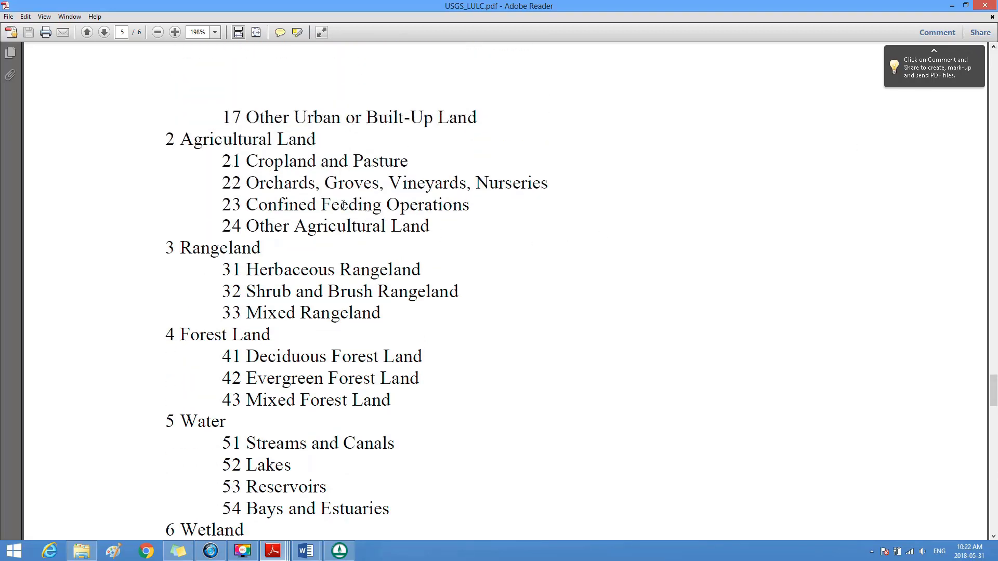
left_click_drag(247, 167, 408, 166)
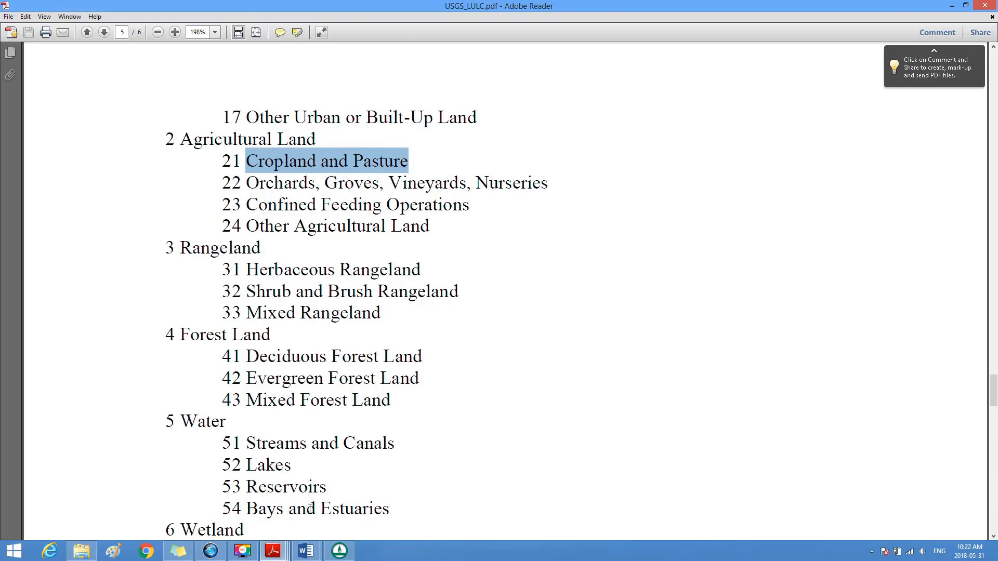
Step: Consult Table 13 in Soil Parameter Estimates.doc and set ID 21's canopy stomatal resistance in WMS to 17 s/m, the Cotton field value
mouse_move(307, 558)
left_click(347, 500)
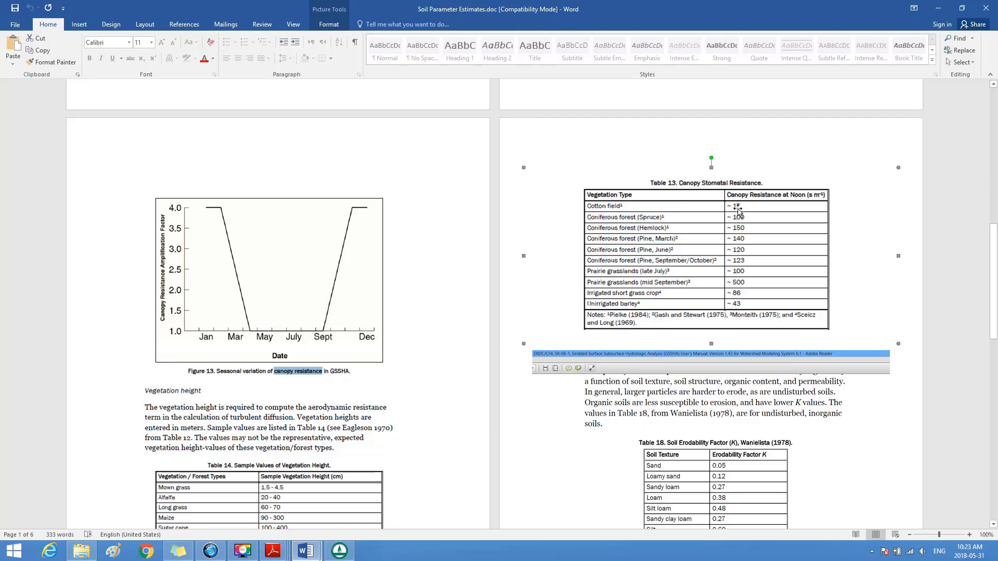
left_click(339, 552)
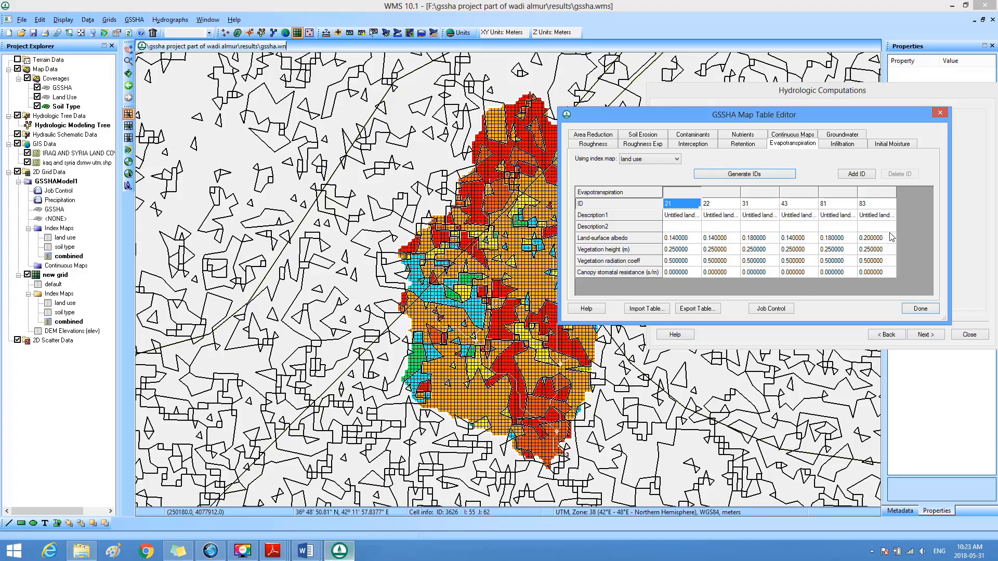
left_click(677, 273)
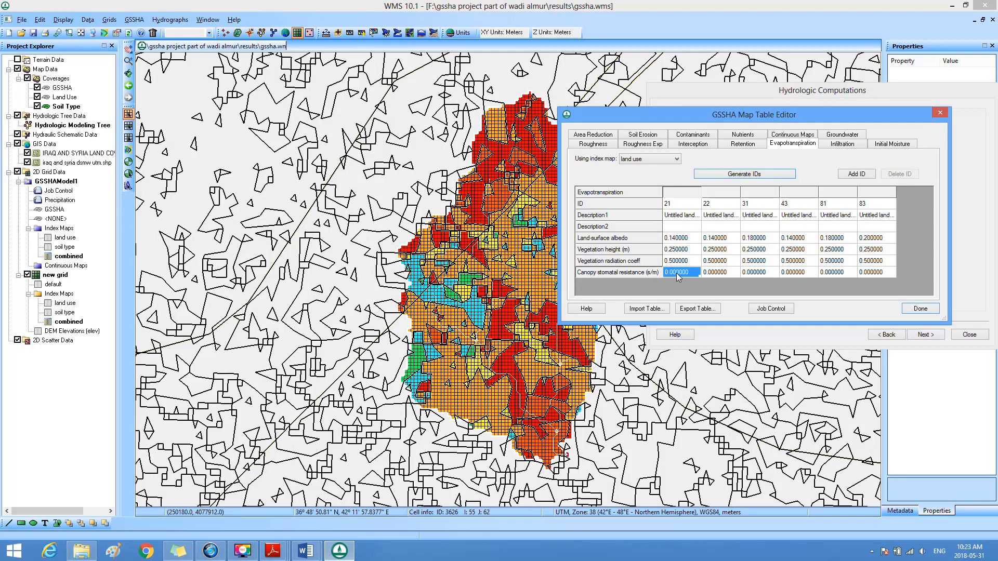
type("17")
Step: Look up and highlight the name of land-use class 22 in USGS_LULC.pdf
left_click(735, 208)
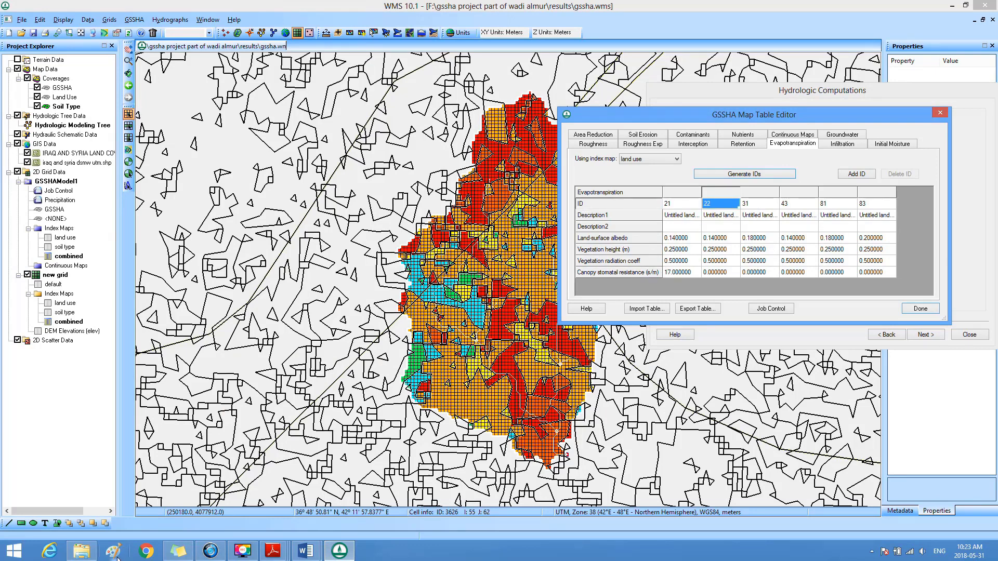
mouse_move(273, 550)
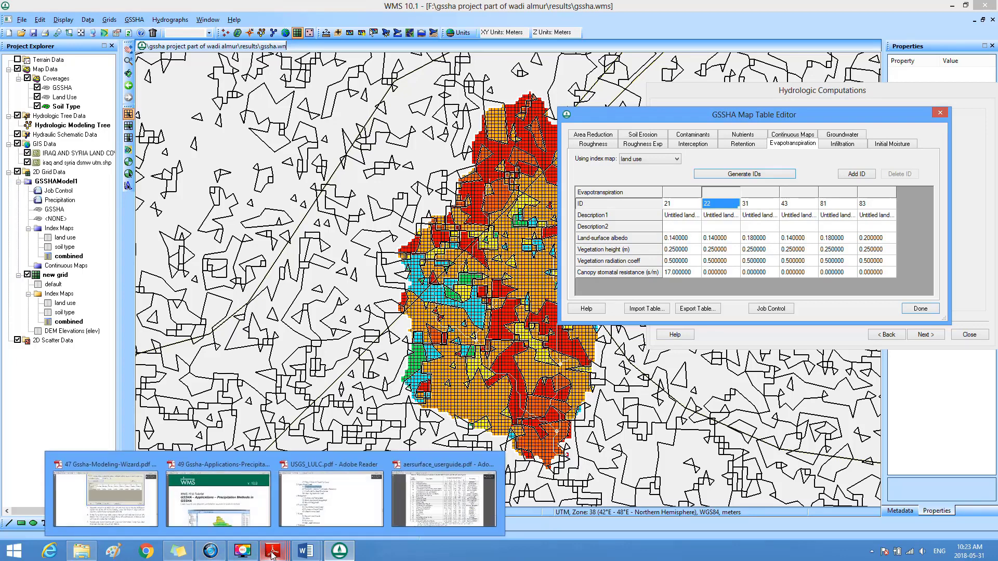
left_click(339, 502)
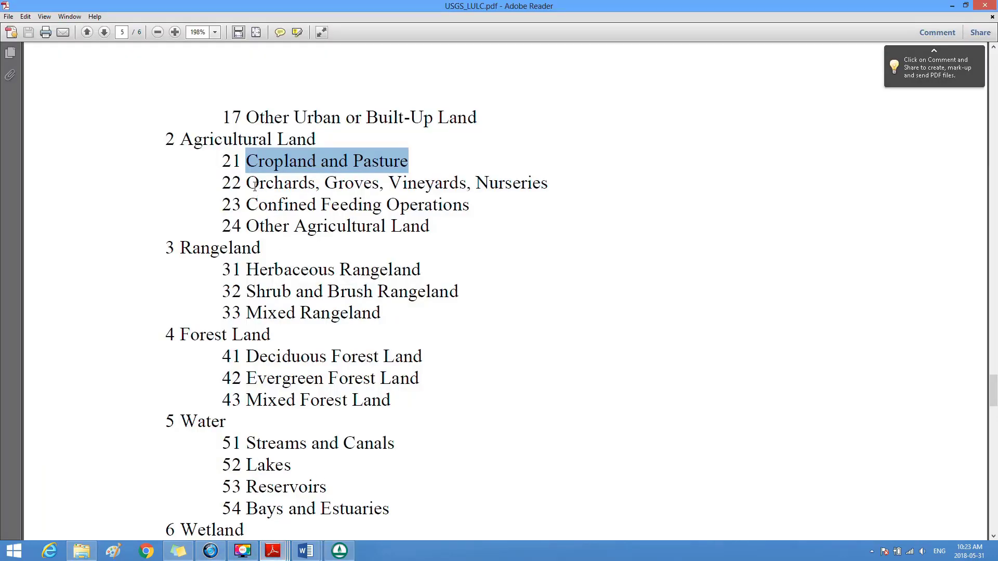
left_click_drag(249, 182, 508, 186)
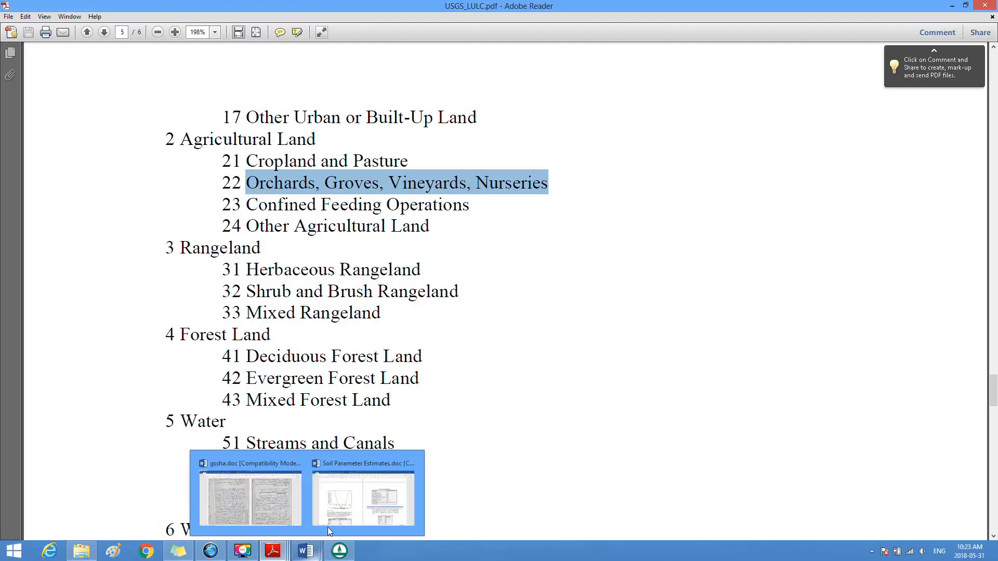
Step: Consult Table 13 in Soil Parameter Estimates.doc and set ID 22's canopy stomatal resistance in WMS to 100 s/m
left_click(335, 514)
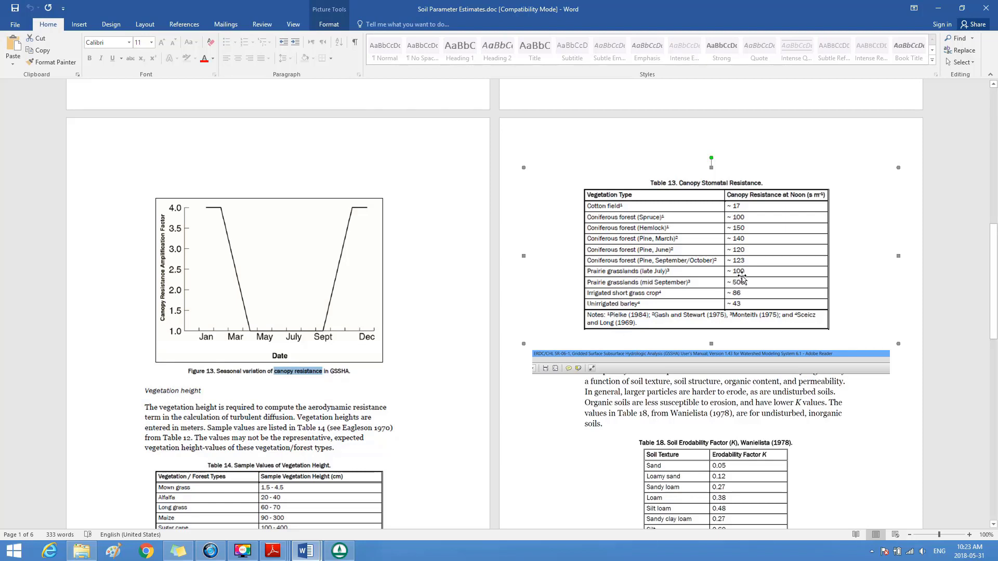
left_click(341, 552)
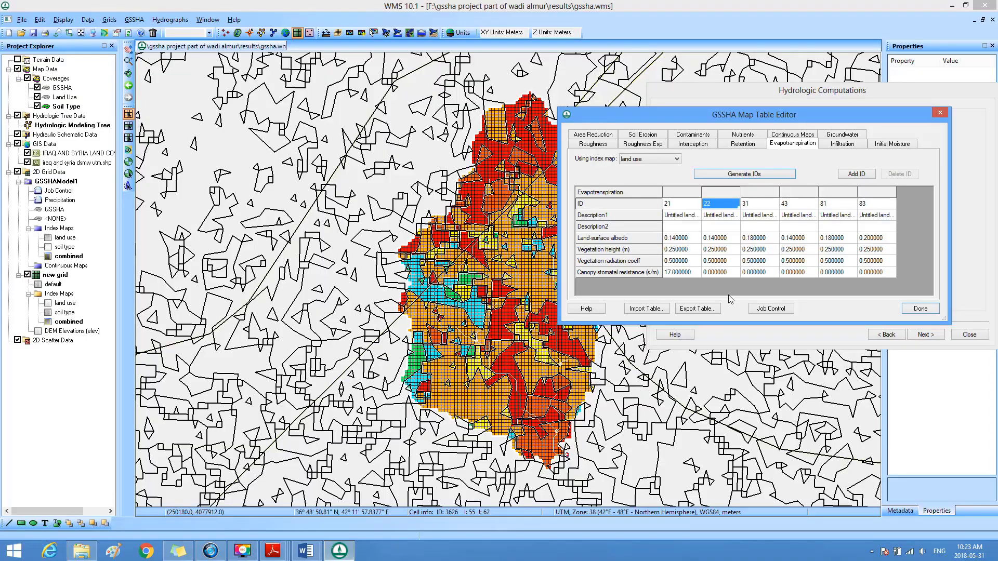
left_click(722, 274)
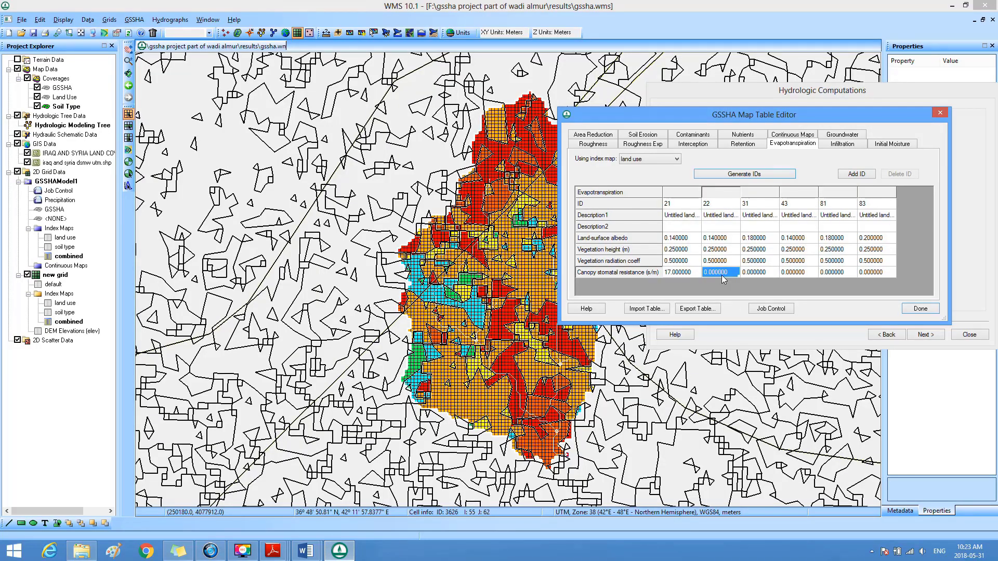
type("100")
Step: Look up and highlight the name of land-use class 31 in USGS_LULC.pdf
left_click(756, 207)
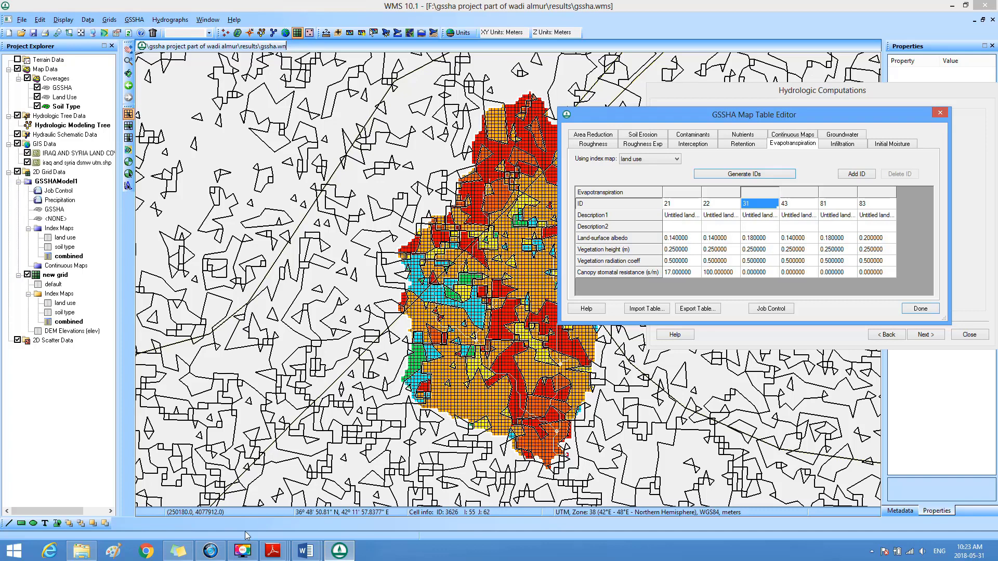
mouse_move(273, 550)
left_click(321, 492)
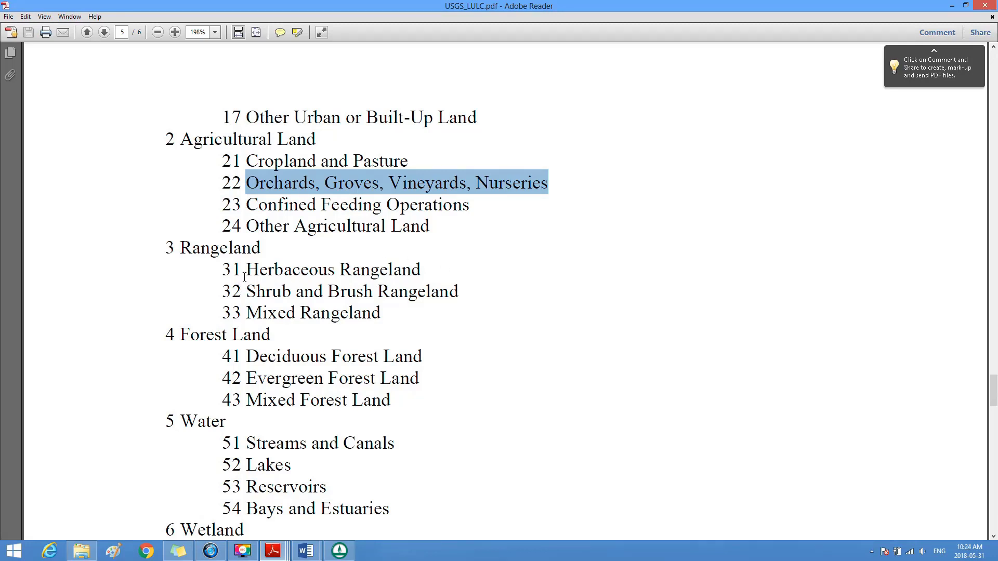
left_click_drag(245, 274, 420, 275)
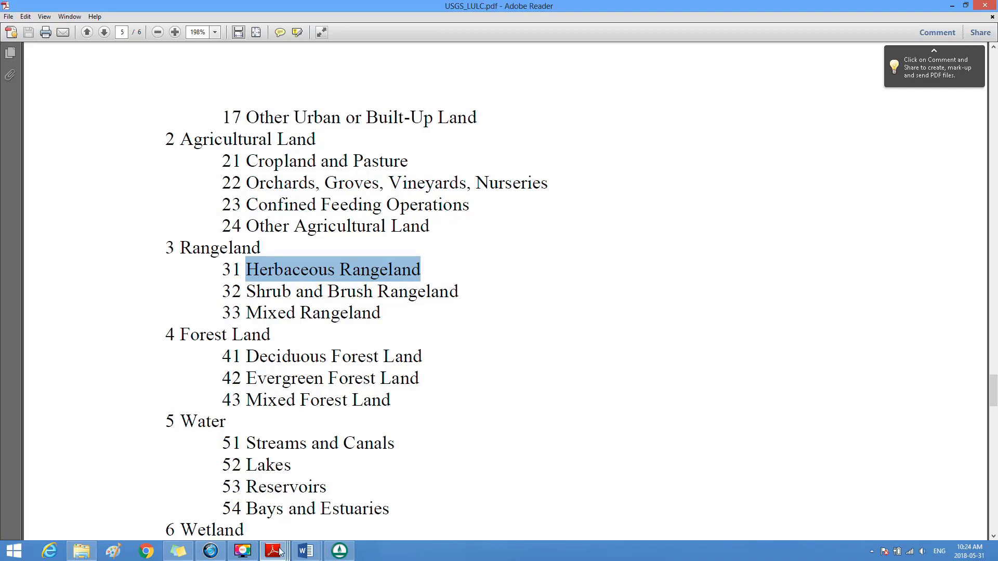
Step: Consult Table 13 in Soil Parameter Estimates.doc and set ID 31's canopy stomatal resistance in WMS to 100 s/m
mouse_move(306, 556)
left_click(365, 512)
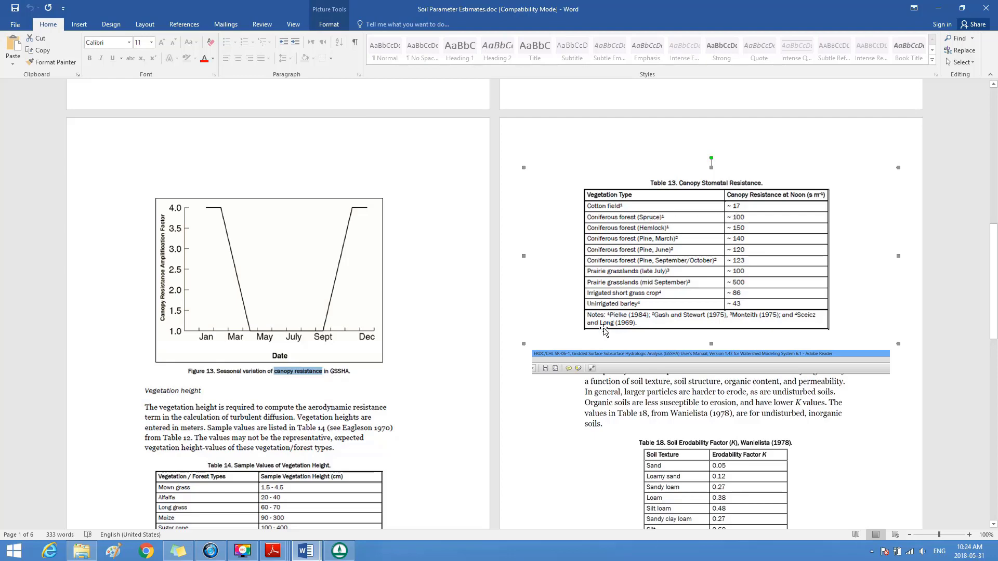
left_click(340, 550)
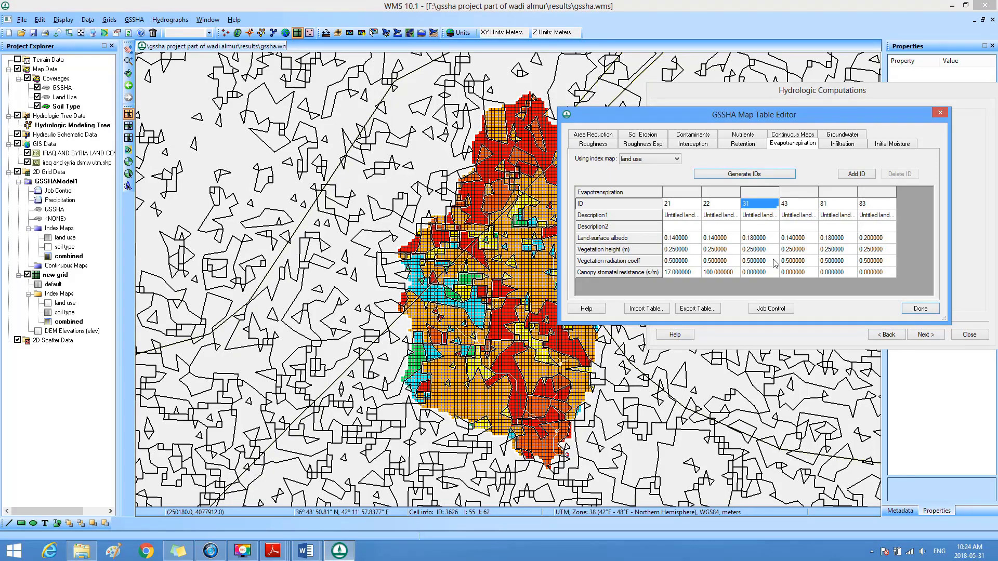
left_click(770, 275)
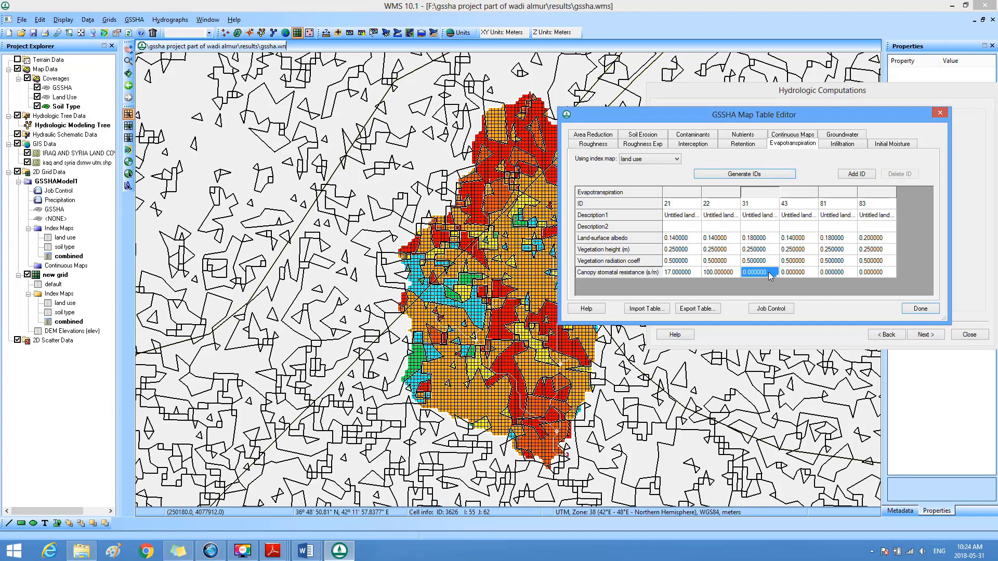
type("100")
Step: Highlight the name of land-use class 43 in USGS_LULC.pdf and check Table 13 in Soil Parameter Estimates.doc for its canopy stomatal resistance
left_click(809, 205)
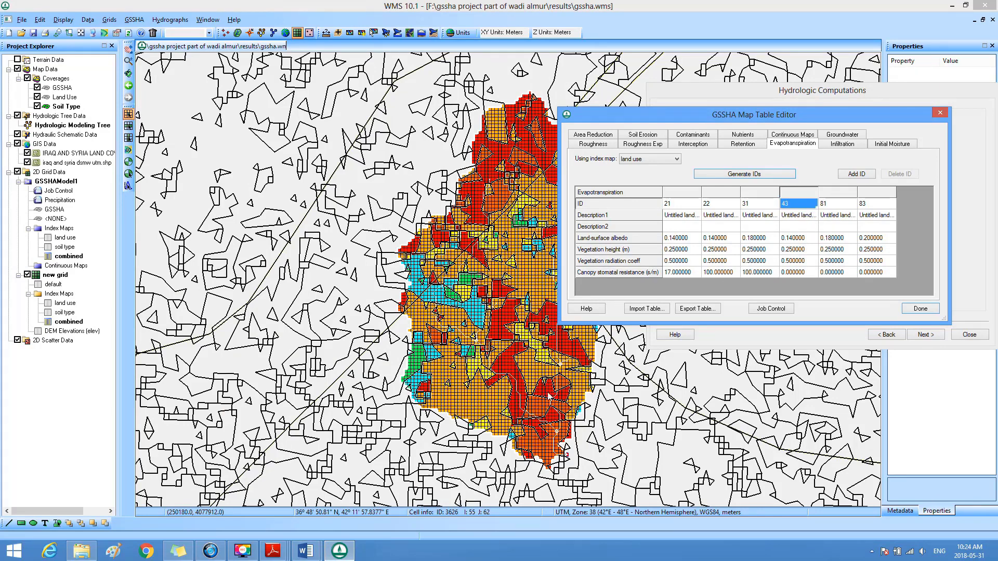
mouse_move(273, 549)
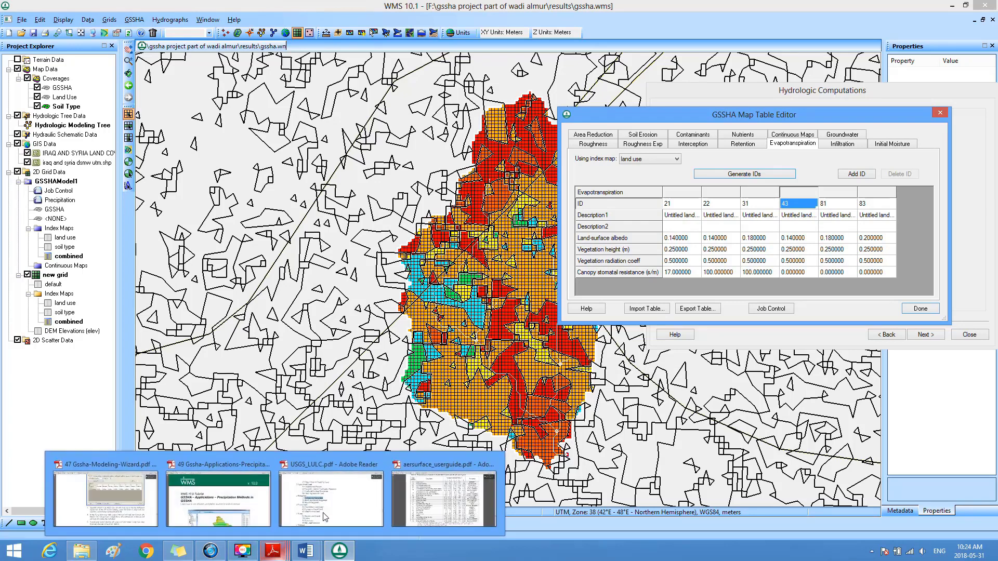
left_click(325, 517)
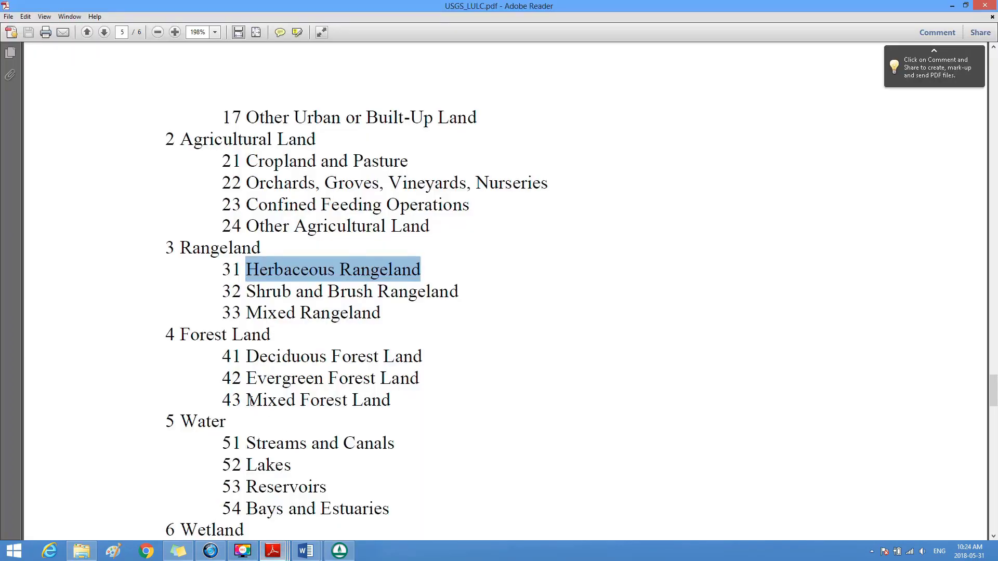
left_click_drag(248, 400, 387, 414)
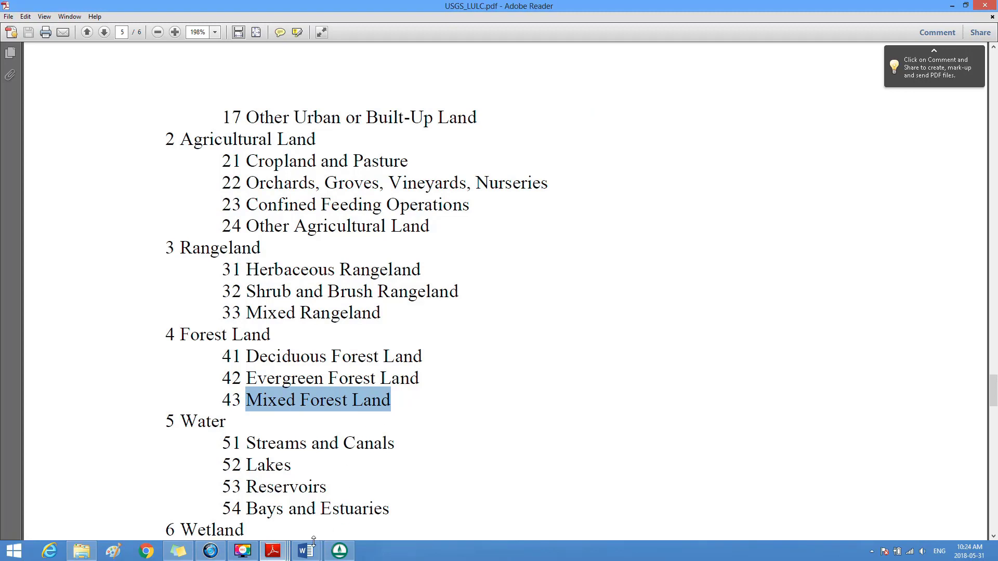
mouse_move(310, 550)
left_click(365, 515)
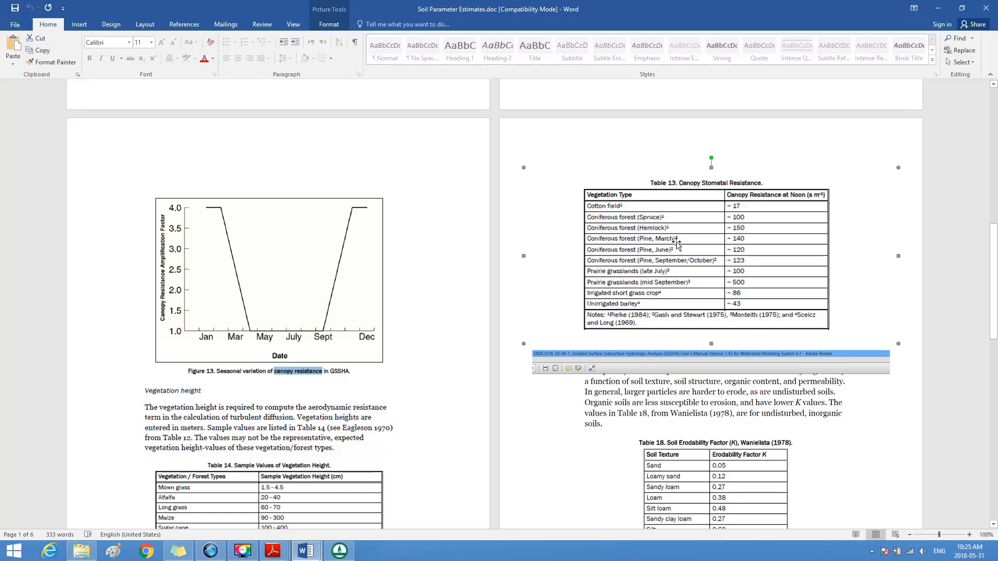
Step: Switch back to WMS and set the canopy stomatal resistance of ID 43 to 140 s/m in the evapotranspiration table
left_click(340, 551)
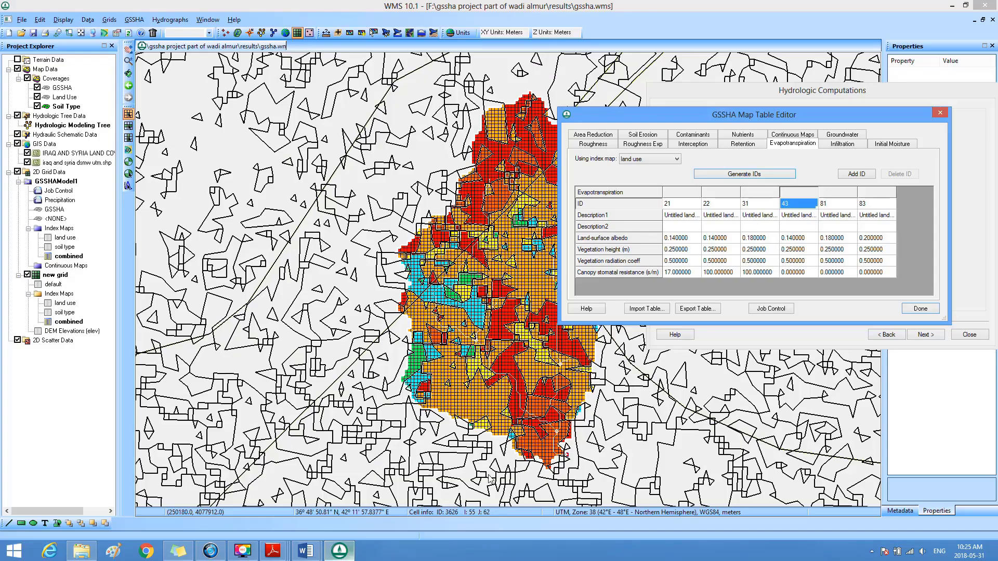
left_click(809, 271)
type("140")
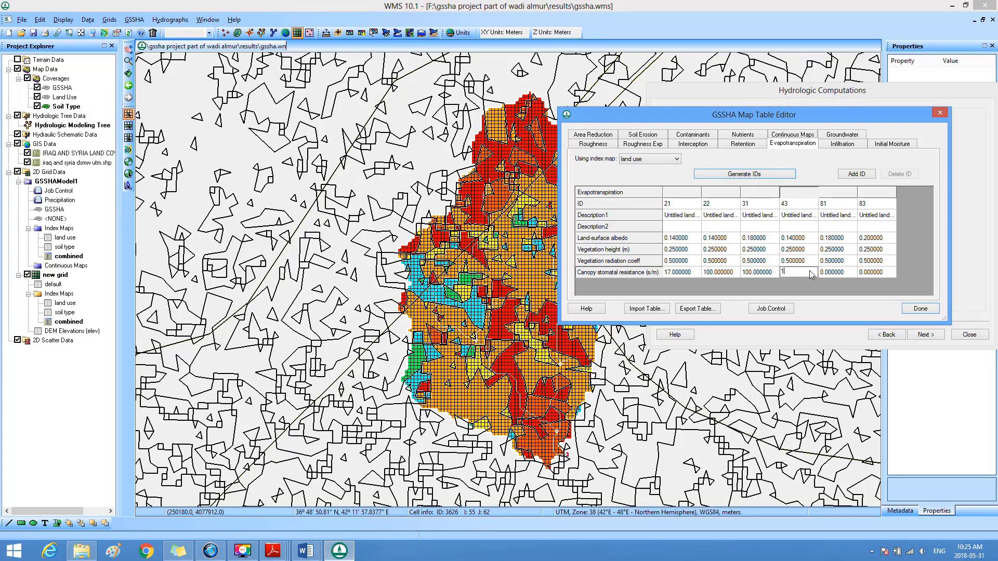
left_click(844, 210)
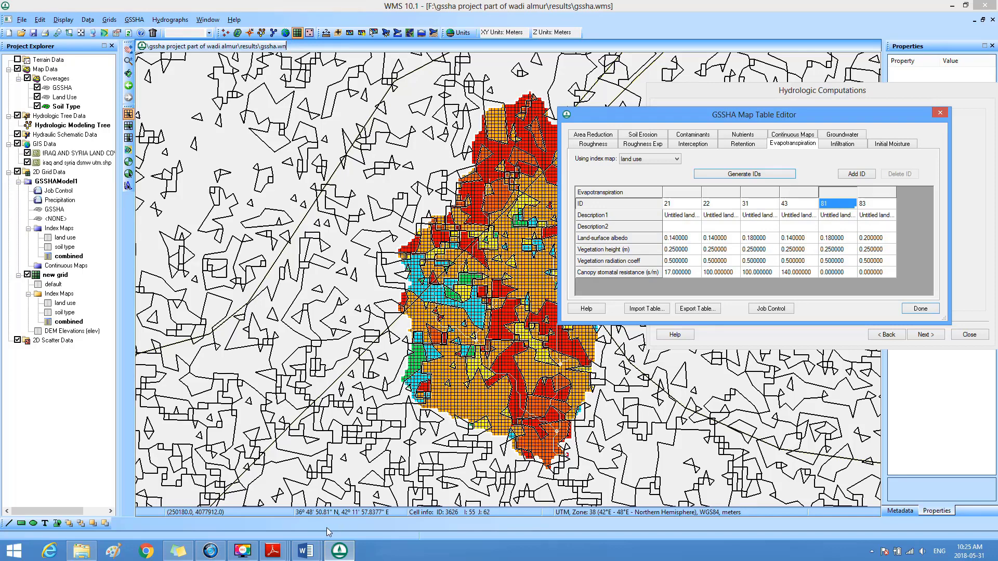
Step: Look up land-use class 81 in USGS_LULC.pdf and highlight its name
mouse_move(273, 551)
left_click(316, 506)
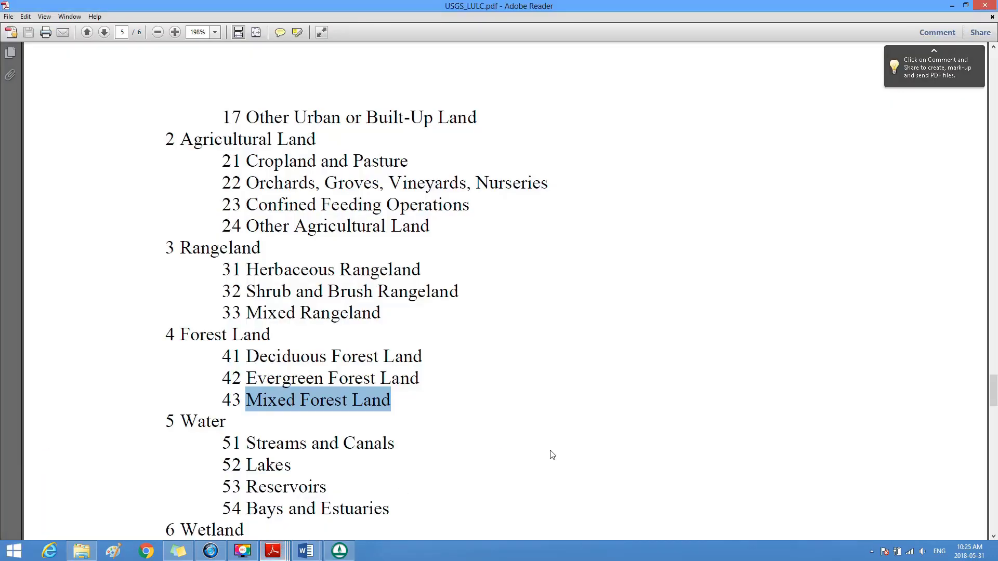
left_click_drag(994, 386, 995, 417)
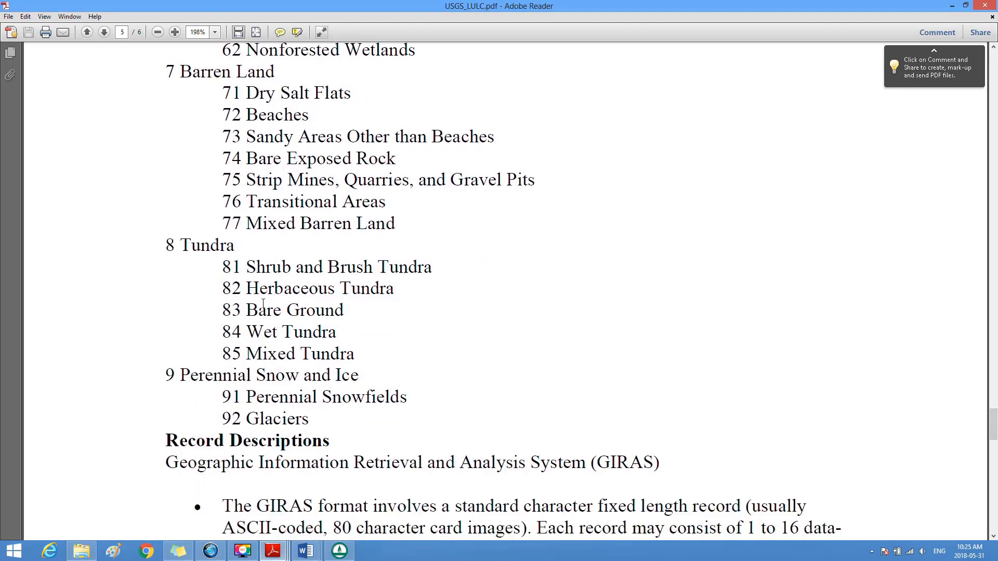
left_click_drag(246, 266, 445, 271)
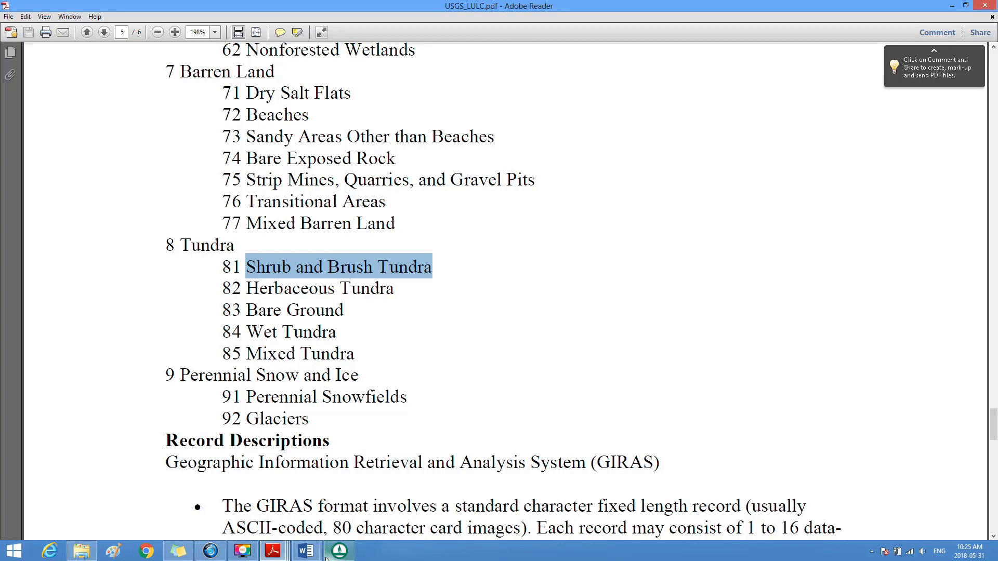
Step: Consult Table 13 in Soil Parameter Estimates.doc and set ID 81's canopy stomatal resistance in WMS to 86 s/m
mouse_move(307, 552)
left_click(364, 502)
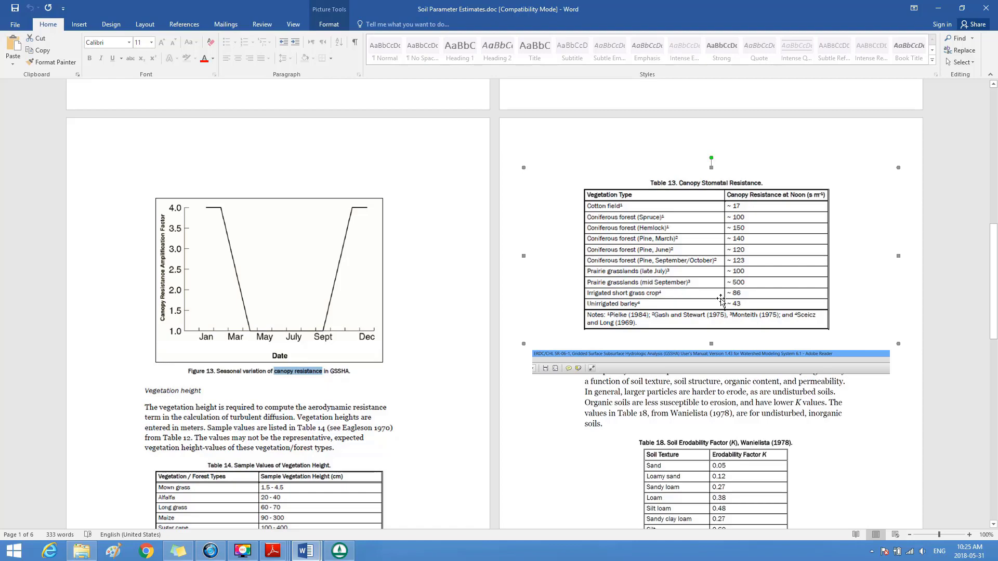
left_click(340, 551)
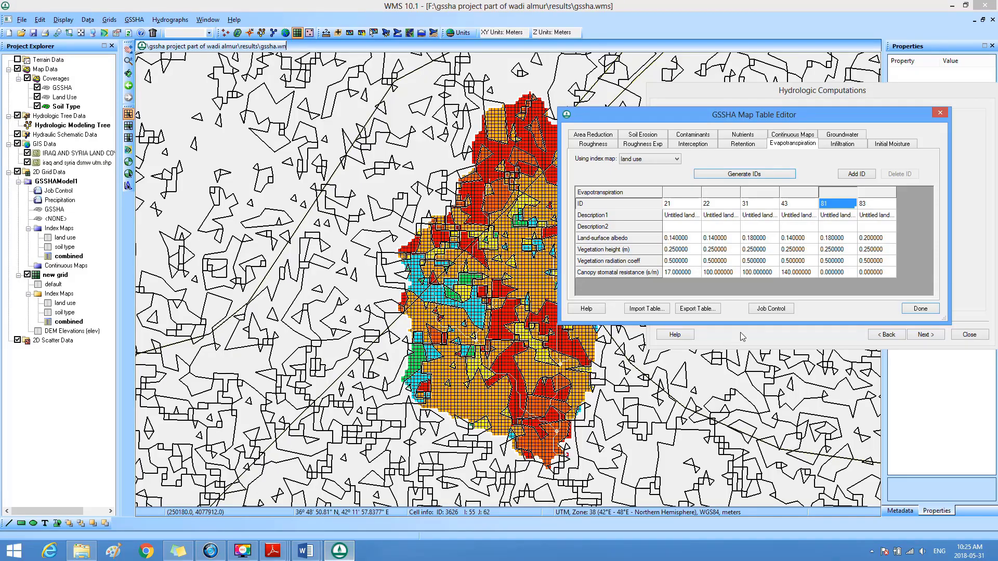
left_click(838, 276)
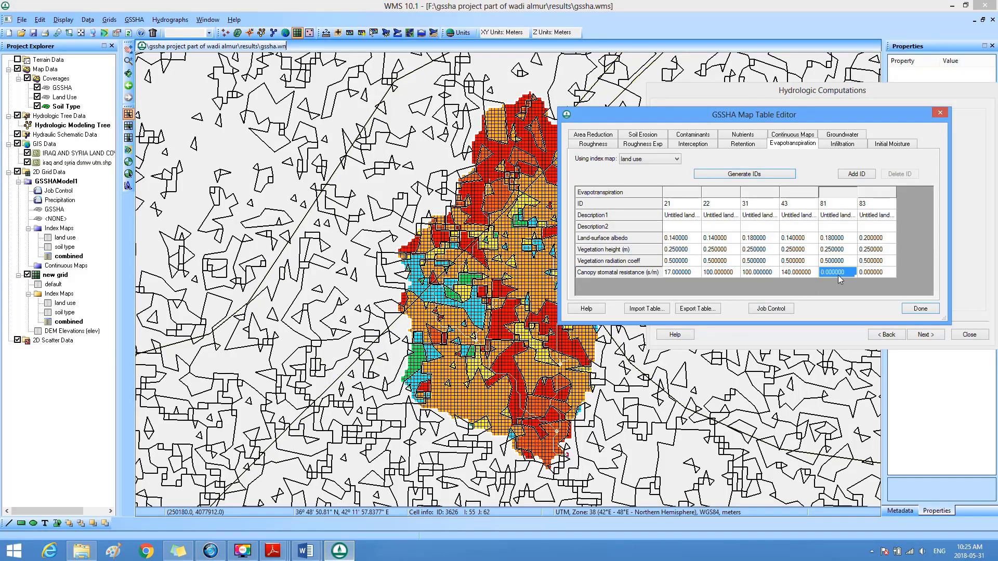
type("86")
left_click(872, 207)
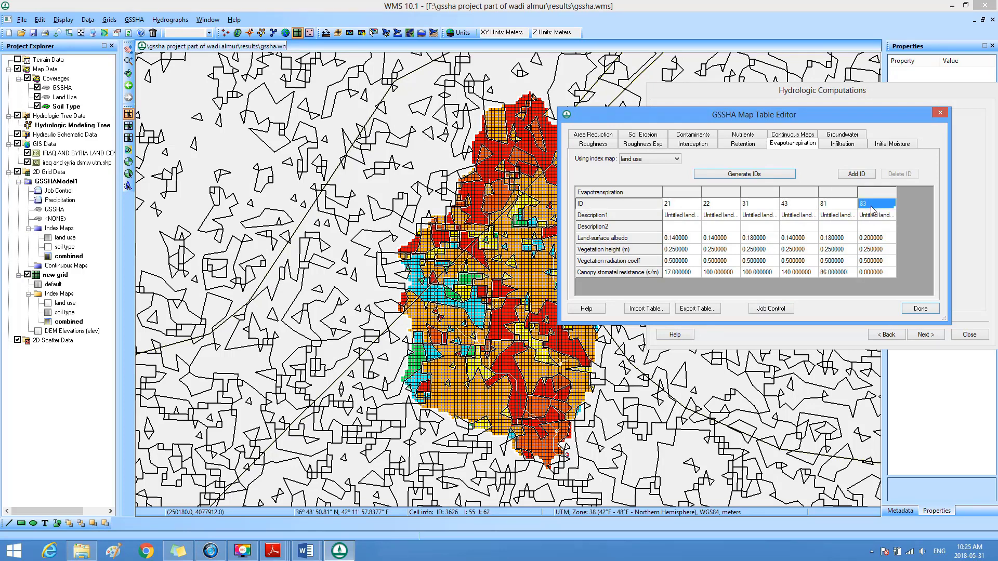
Step: Highlight the name of land-use class 83 in USGS_LULC.pdf
mouse_move(276, 552)
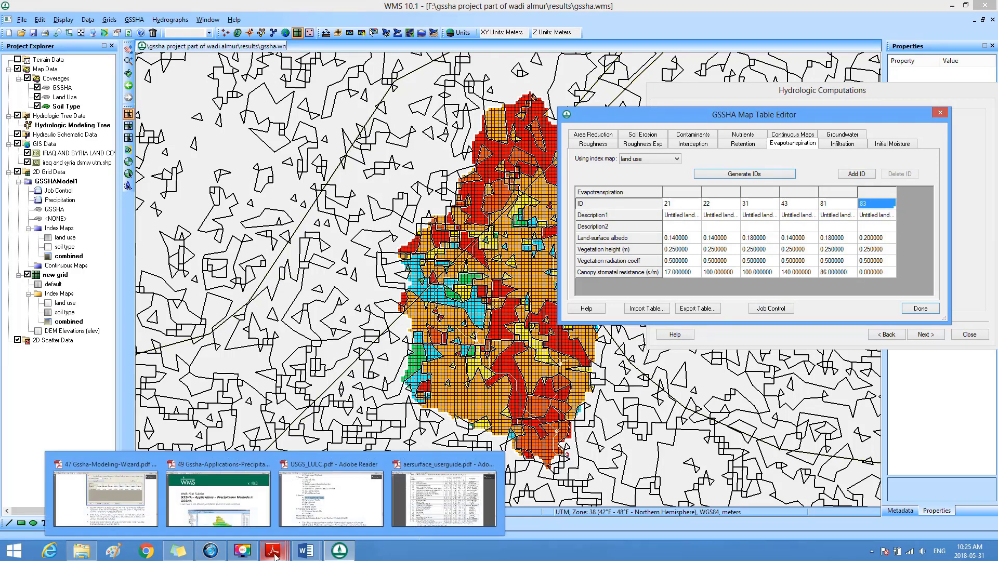
left_click(298, 525)
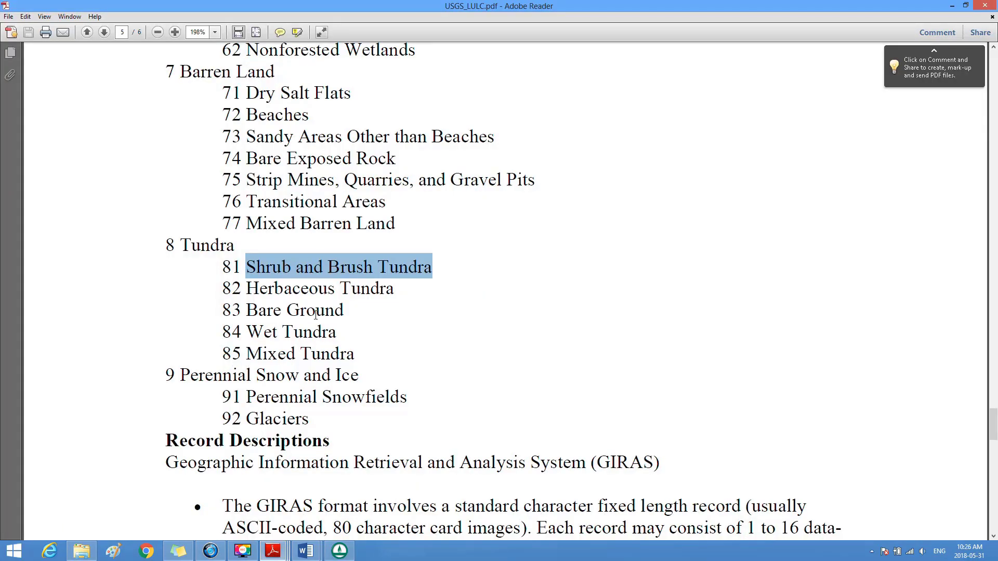
left_click_drag(246, 311, 345, 310)
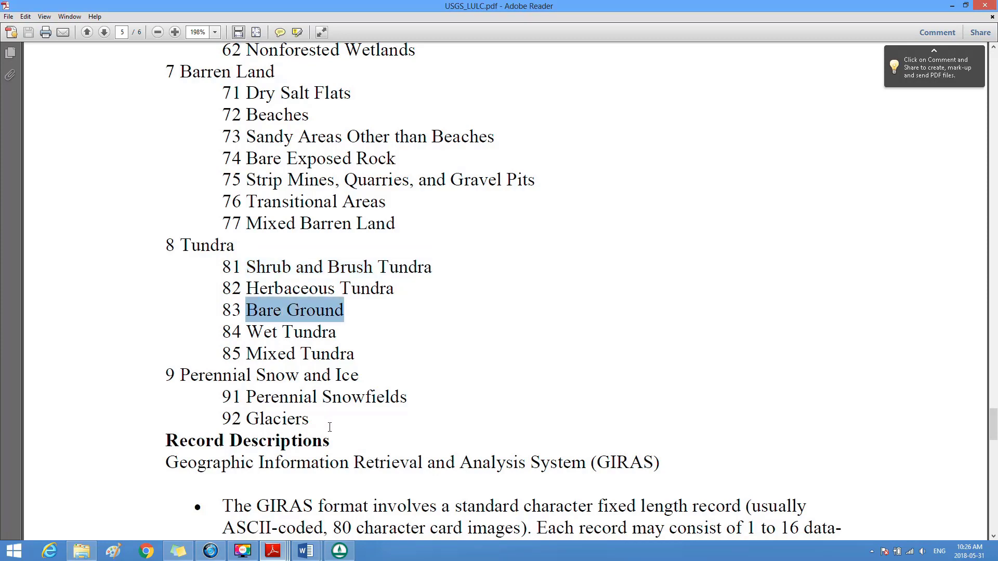
Step: Consult Table 13 in Soil Parameter Estimates.doc and set ID 83's canopy stomatal resistance in WMS to 43 s/m
mouse_move(305, 551)
left_click(403, 492)
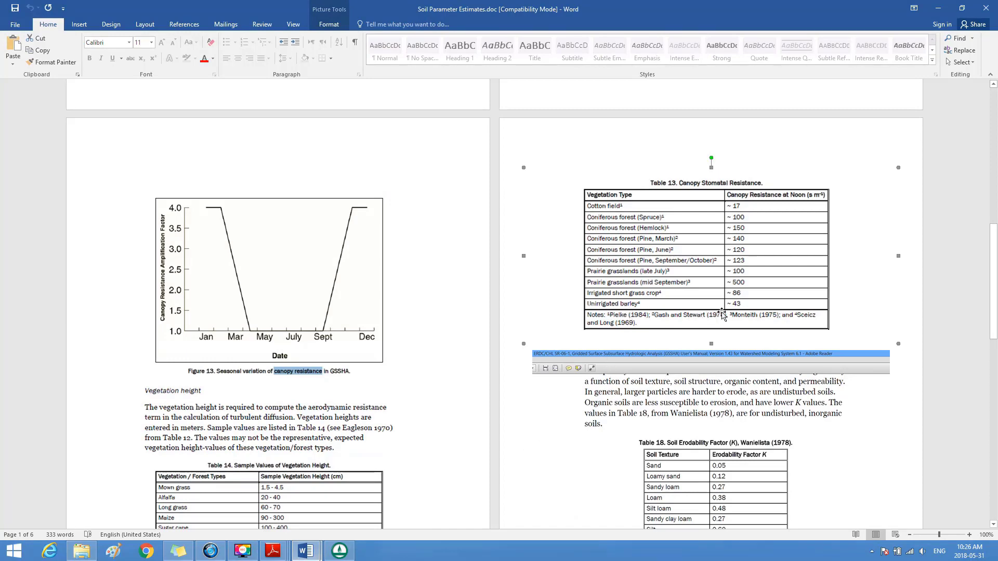
left_click(338, 551)
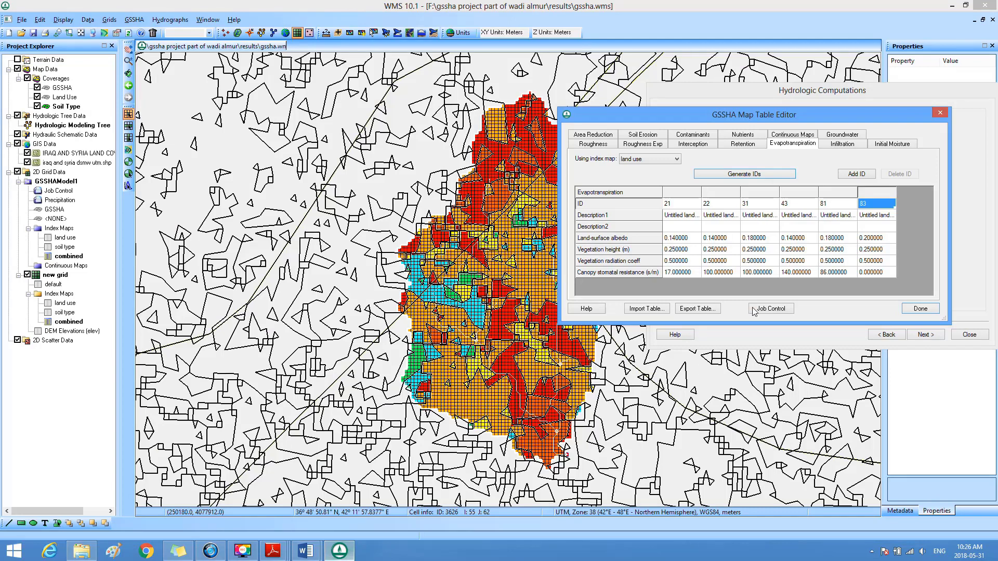
left_click(873, 274)
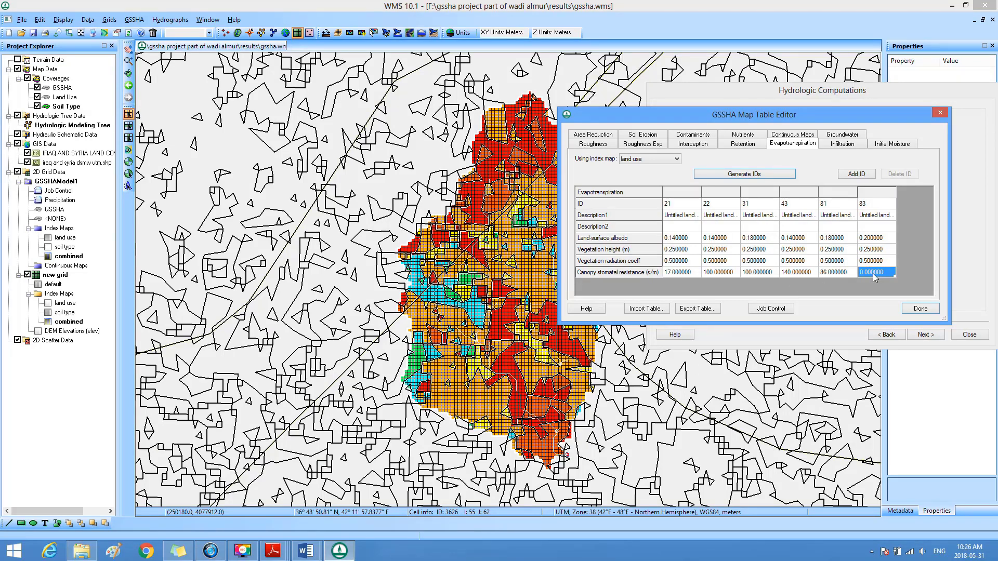
type("43")
key("shift+Tab")
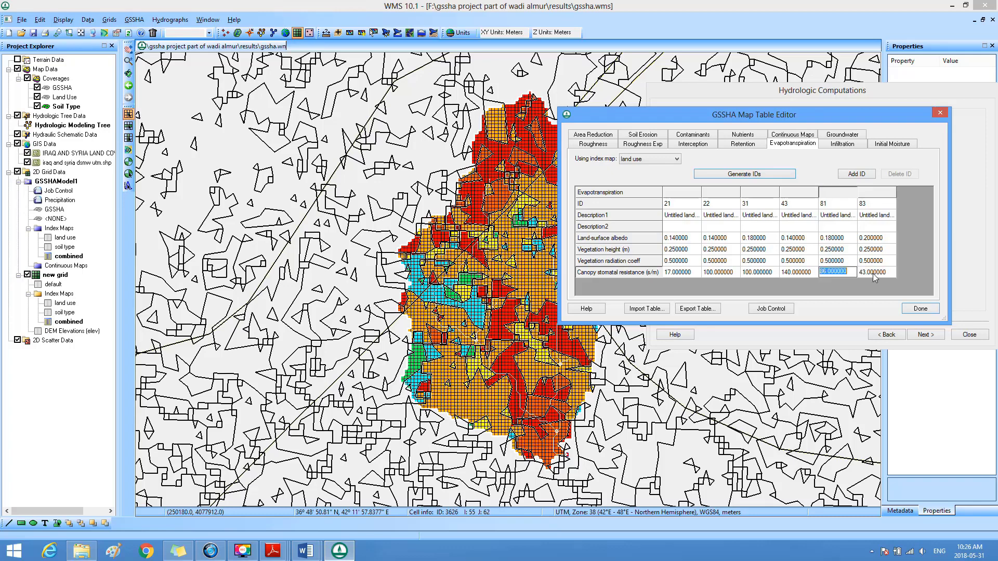